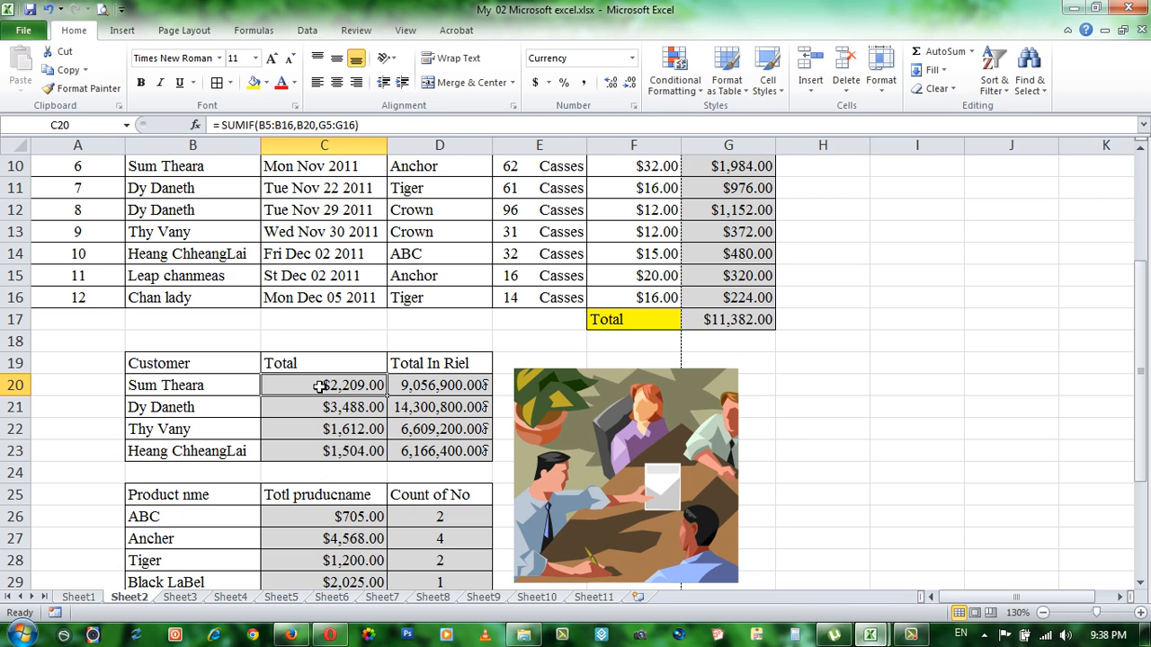
Step: Clear the Total and Total In Riel values of the four customers in C20:D23
{"action": "left_click_drag", "start_coordinate": [319, 385], "coordinate": [413, 456]}
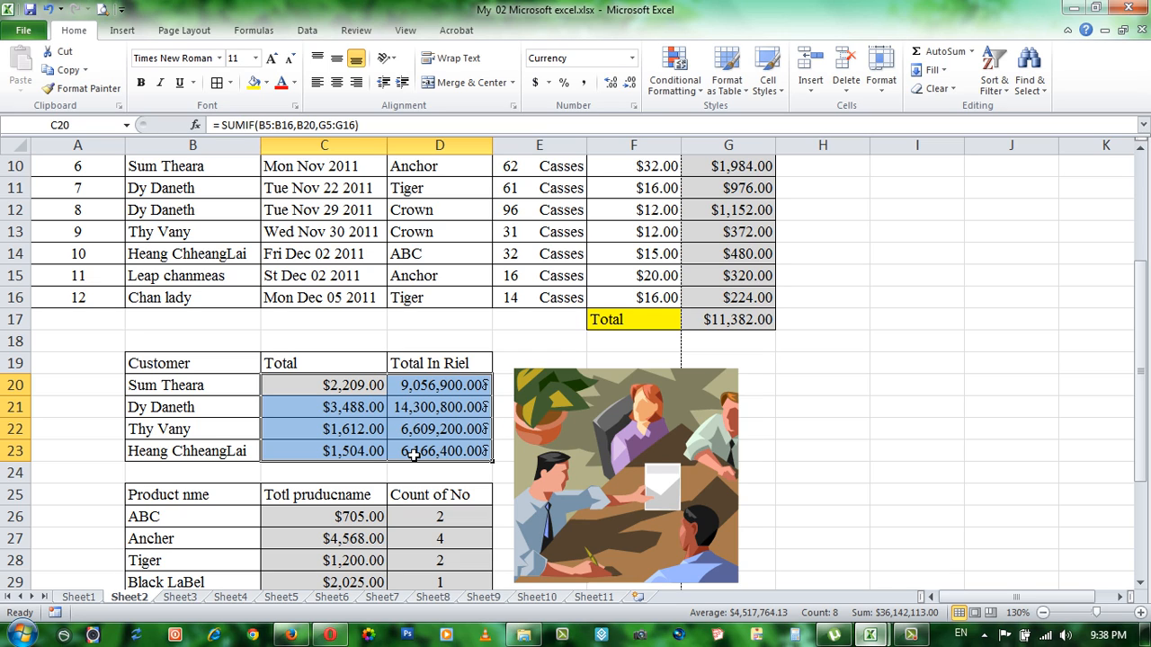
{"action": "left_click", "coordinate": [365, 384]}
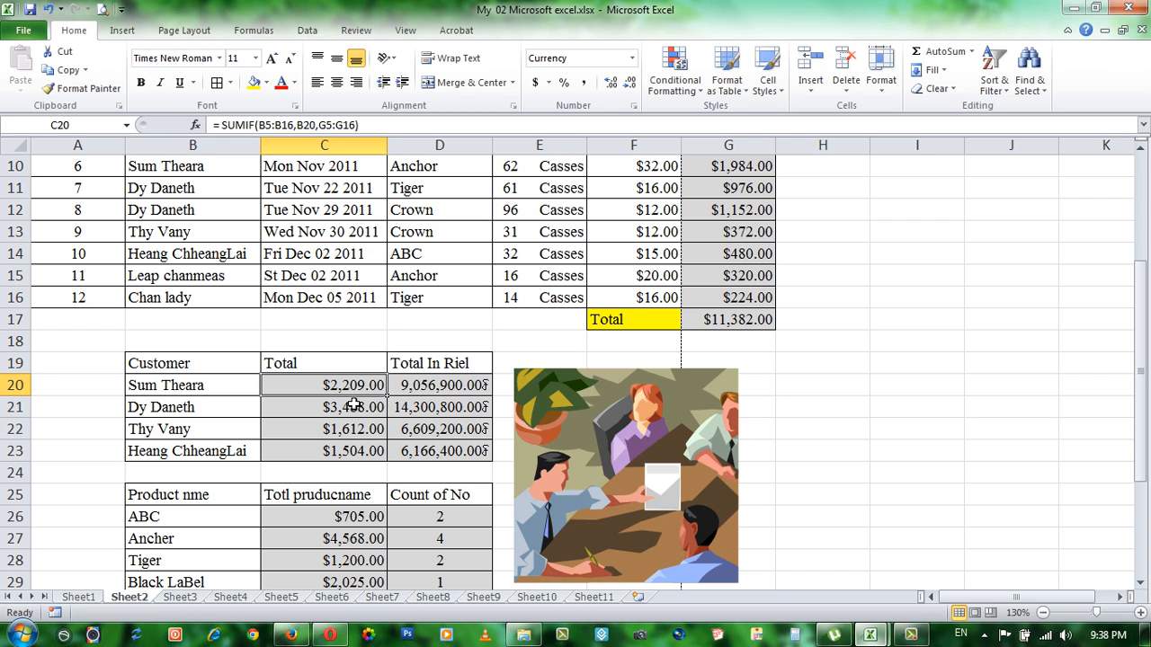
{"action": "scroll", "coordinate": [342, 406], "scroll_direction": "down", "scroll_amount": 5}
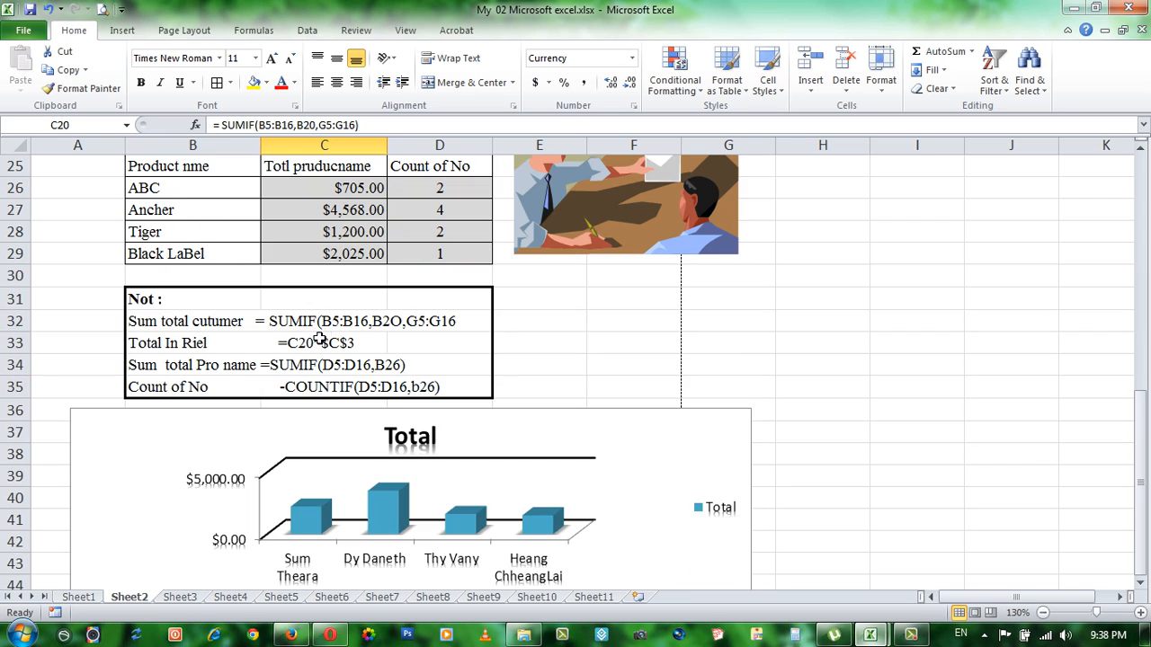
{"action": "left_click", "coordinate": [345, 325]}
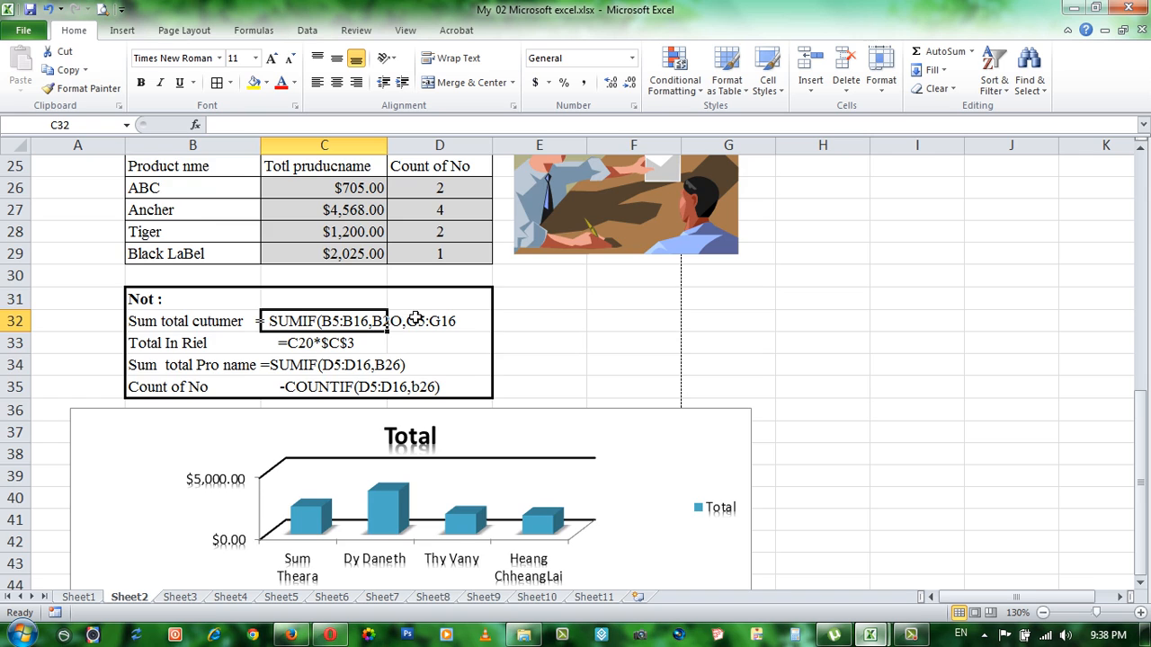
{"action": "scroll", "coordinate": [414, 316], "scroll_direction": "up", "scroll_amount": 5}
{"action": "left_click", "coordinate": [316, 383]}
{"action": "left_click_drag", "start_coordinate": [421, 411], "coordinate": [488, 451]}
{"action": "key", "text": "Delete"}
{"action": "scroll", "coordinate": [365, 349], "scroll_direction": "down", "scroll_amount": 1}
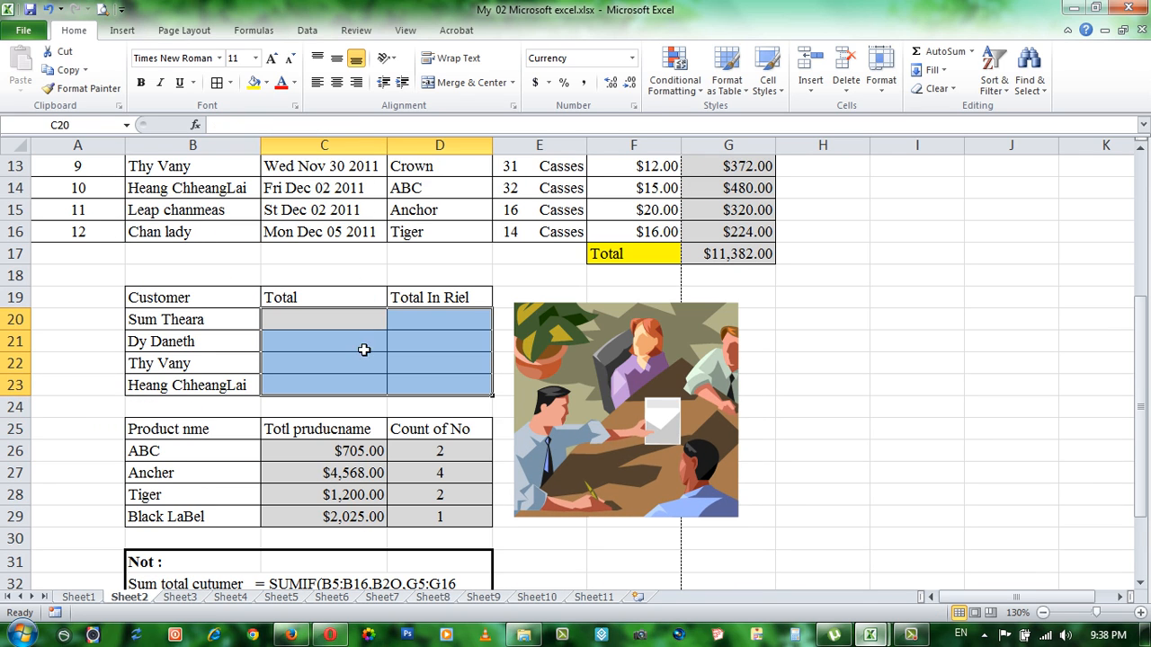
Step: Change the Total column heading in C19 to "Total Customer"
{"action": "left_click", "coordinate": [320, 303]}
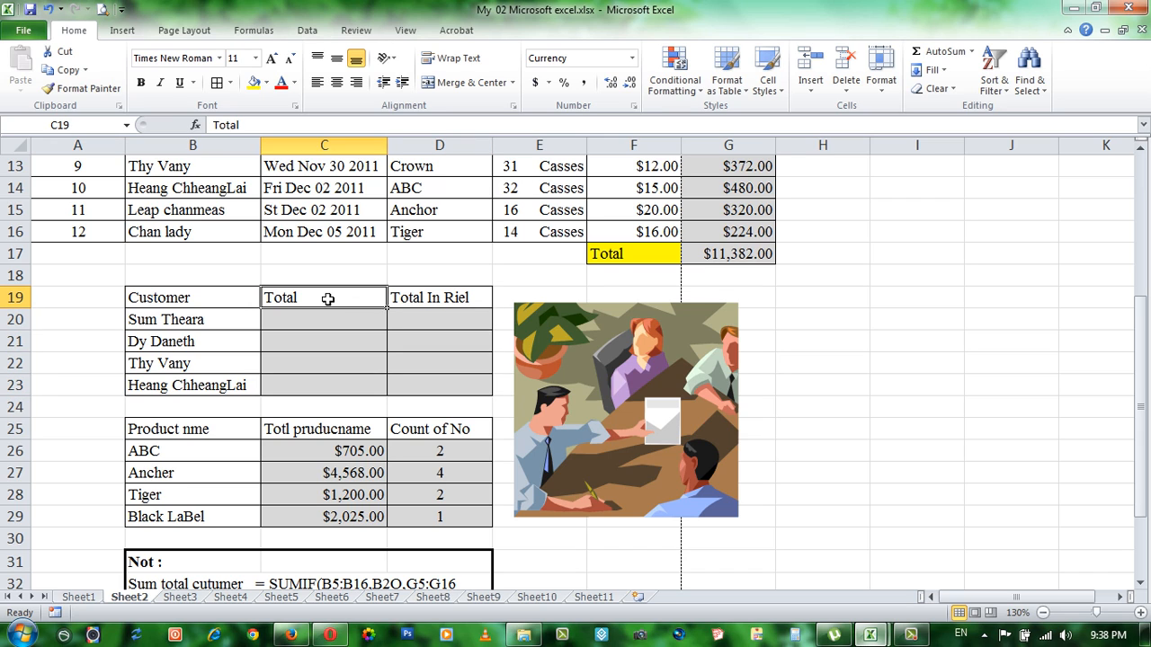
{"action": "double_click", "coordinate": [330, 298]}
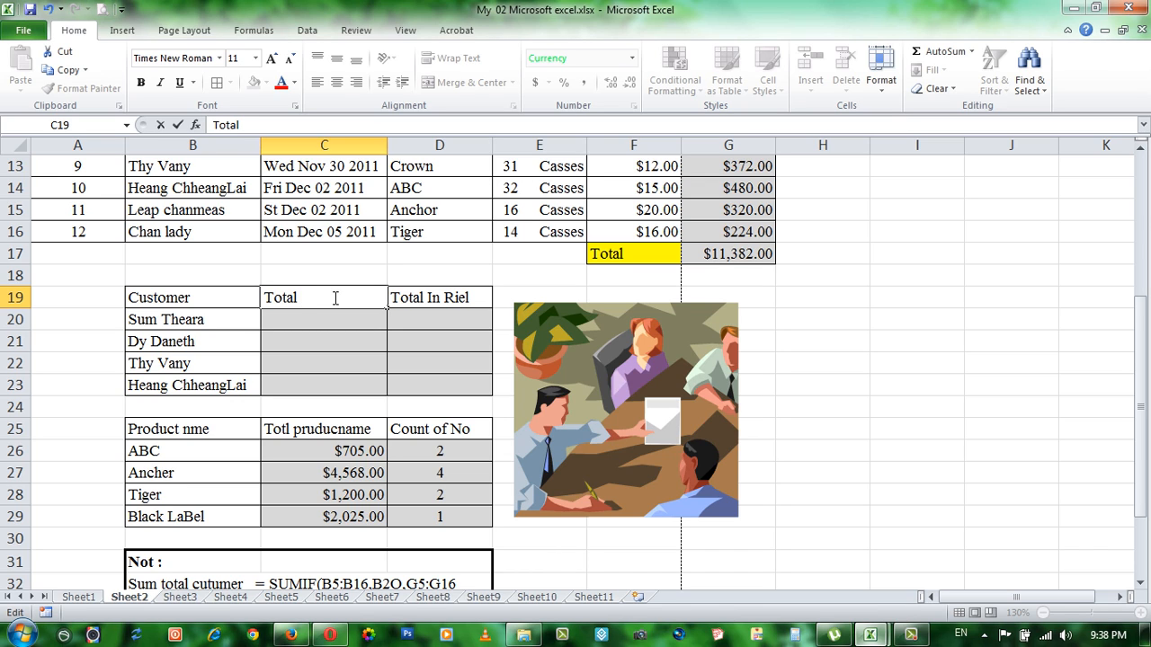
{"action": "type", "text": "Total Custom"}
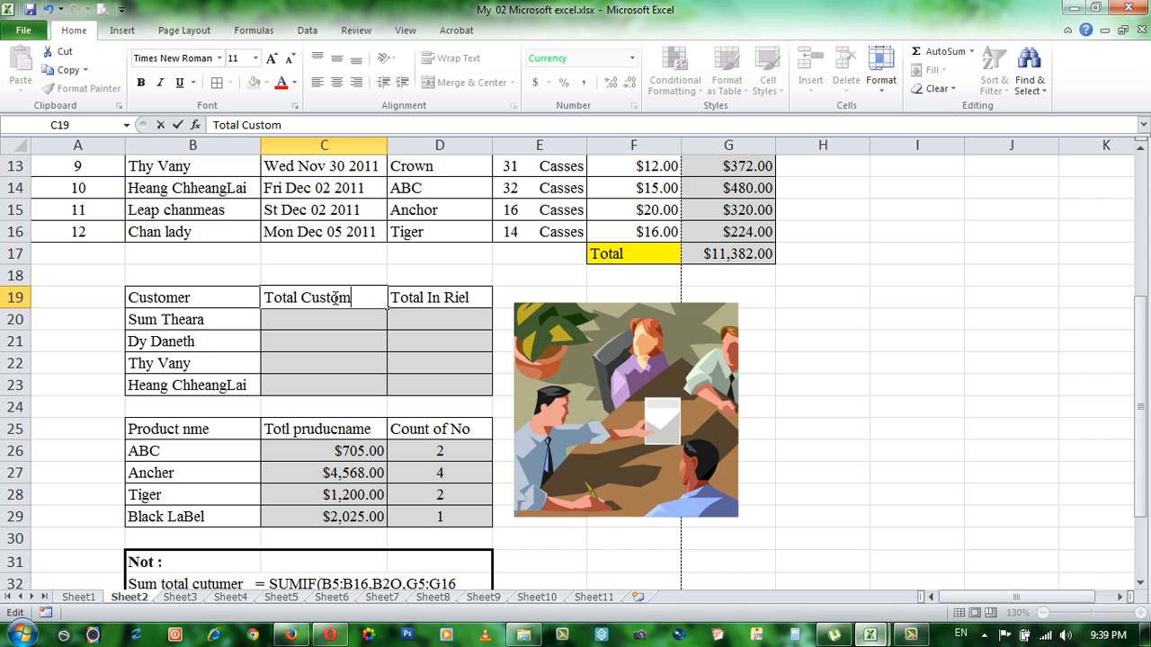
{"action": "type", "text": "er"}
{"action": "key", "text": "Return"}
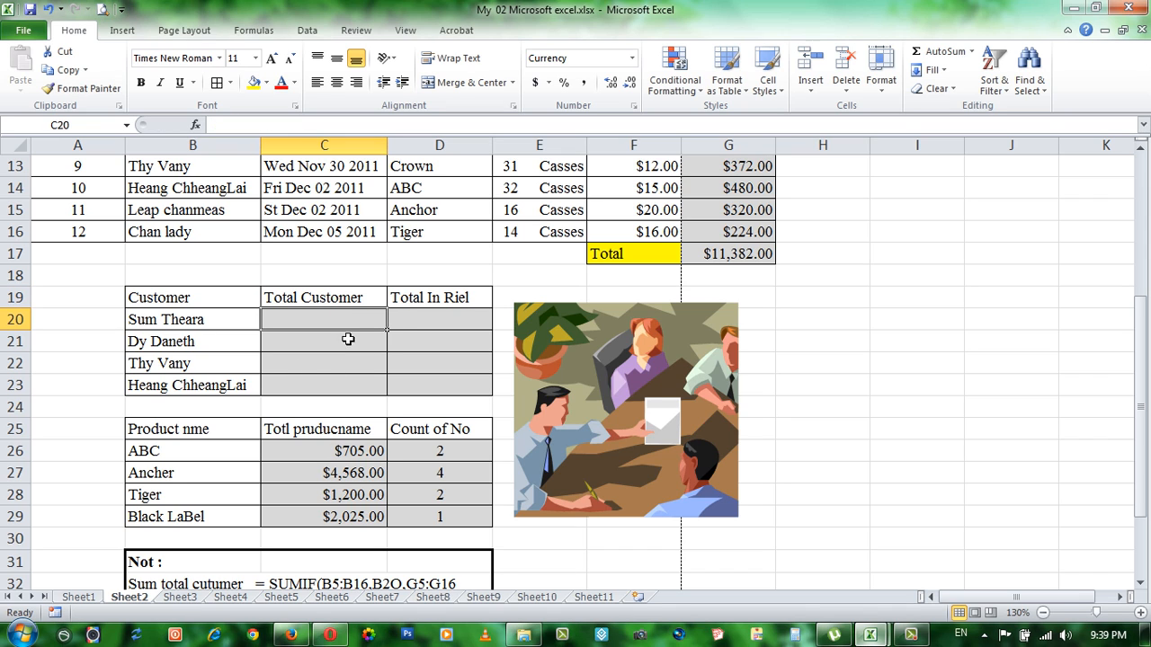
Step: Review the SUMIF note for the customer total in the notes box below the product table
{"action": "scroll", "coordinate": [348, 339], "scroll_direction": "down", "scroll_amount": 4}
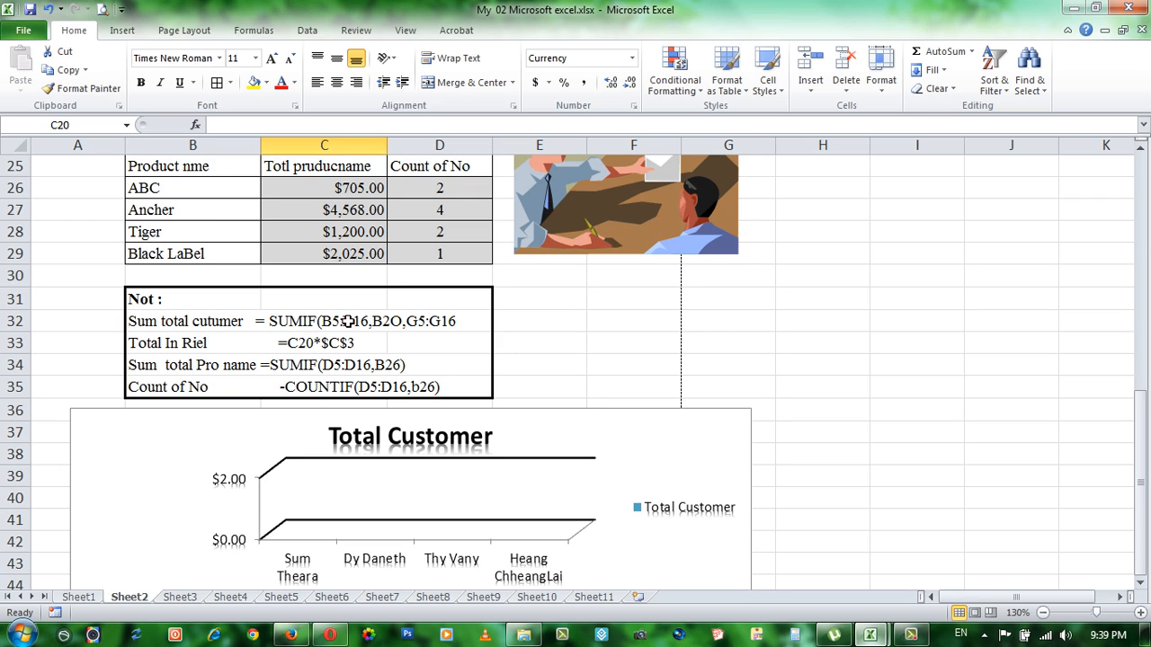
{"action": "scroll", "coordinate": [351, 329], "scroll_direction": "up", "scroll_amount": 5}
{"action": "scroll", "coordinate": [356, 329], "scroll_direction": "down", "scroll_amount": 2}
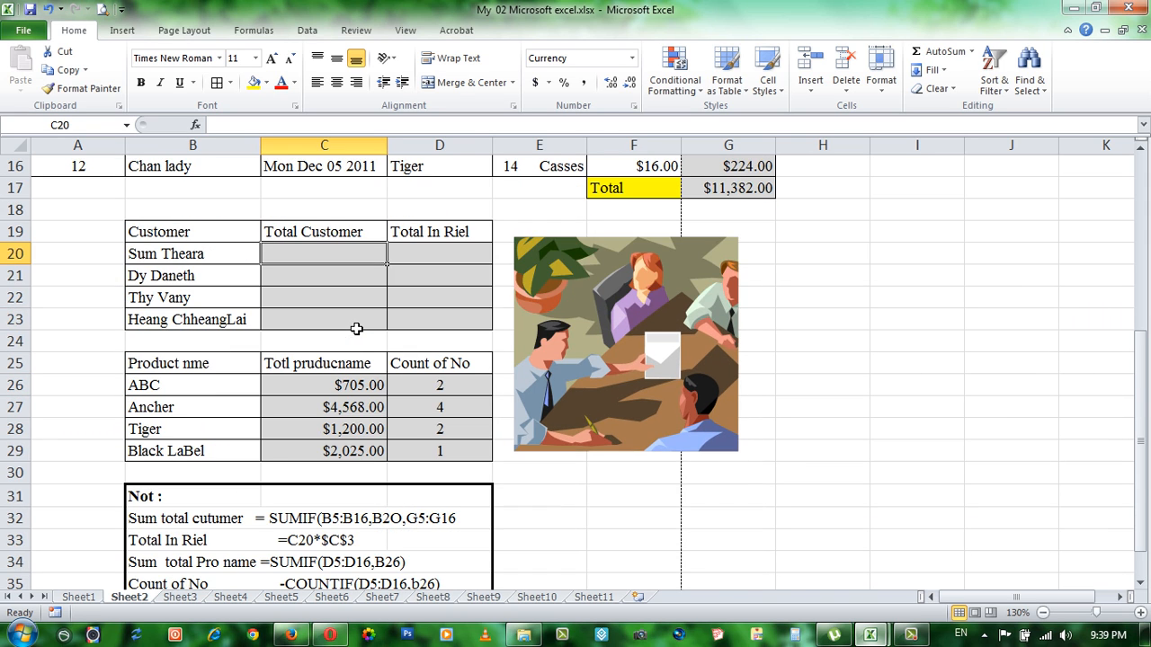
{"action": "scroll", "coordinate": [356, 329], "scroll_direction": "up", "scroll_amount": 1}
{"action": "scroll", "coordinate": [356, 329], "scroll_direction": "down", "scroll_amount": 5}
{"action": "scroll", "coordinate": [314, 309], "scroll_direction": "up", "scroll_amount": 1}
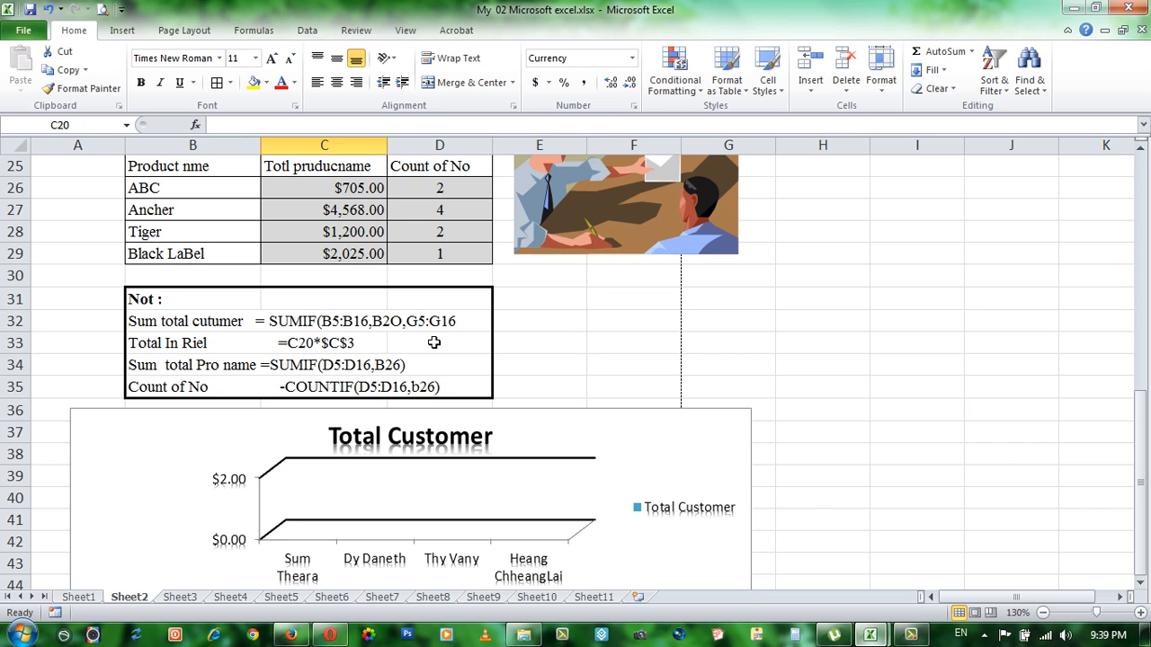
{"action": "scroll", "coordinate": [422, 341], "scroll_direction": "up", "scroll_amount": 4}
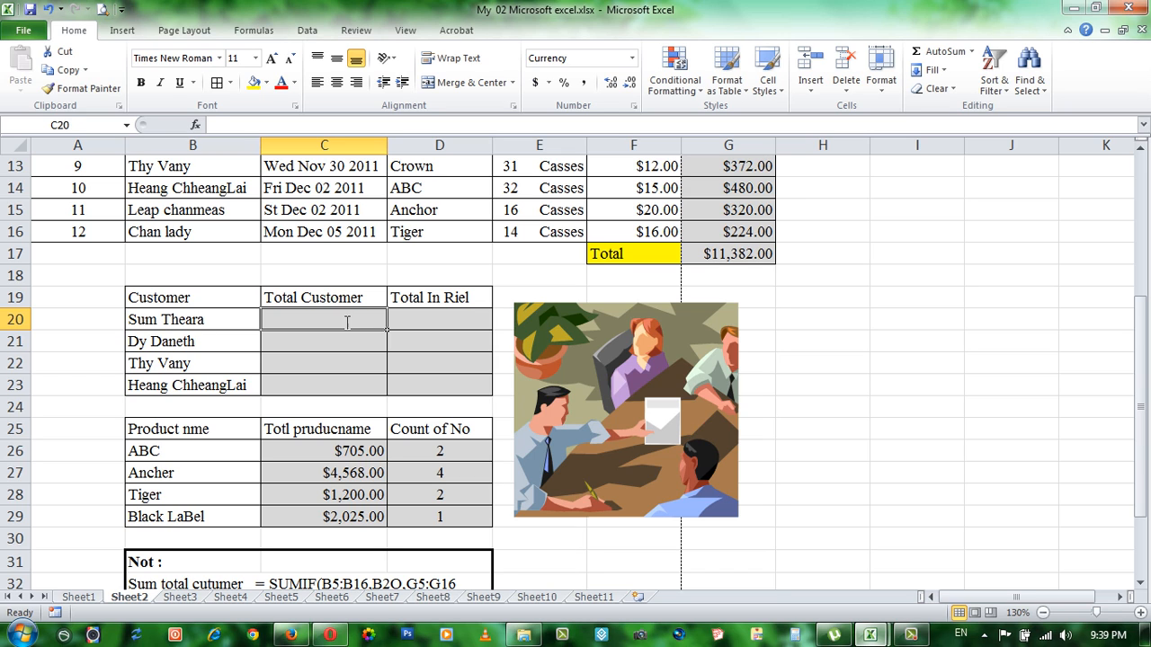
Step: Enter =SUMIF(B5:B16,B20,G5:G16) in C20 to total the first listed customer's order amounts
{"action": "type", "text": "=sumif"}
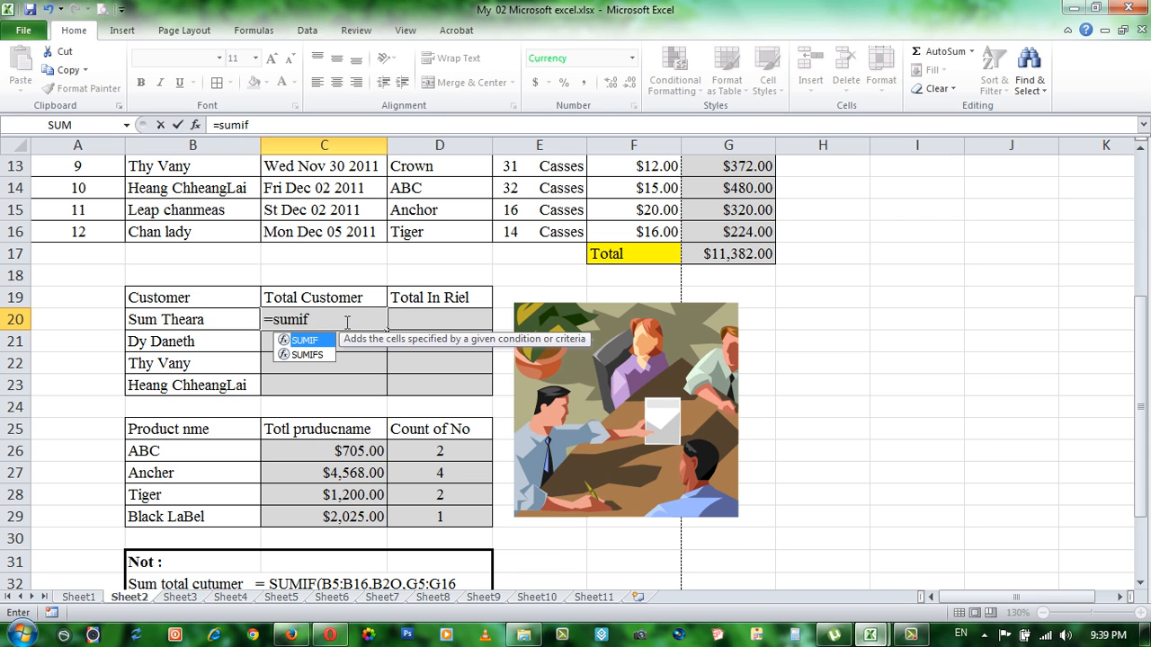
{"action": "type", "text": "("}
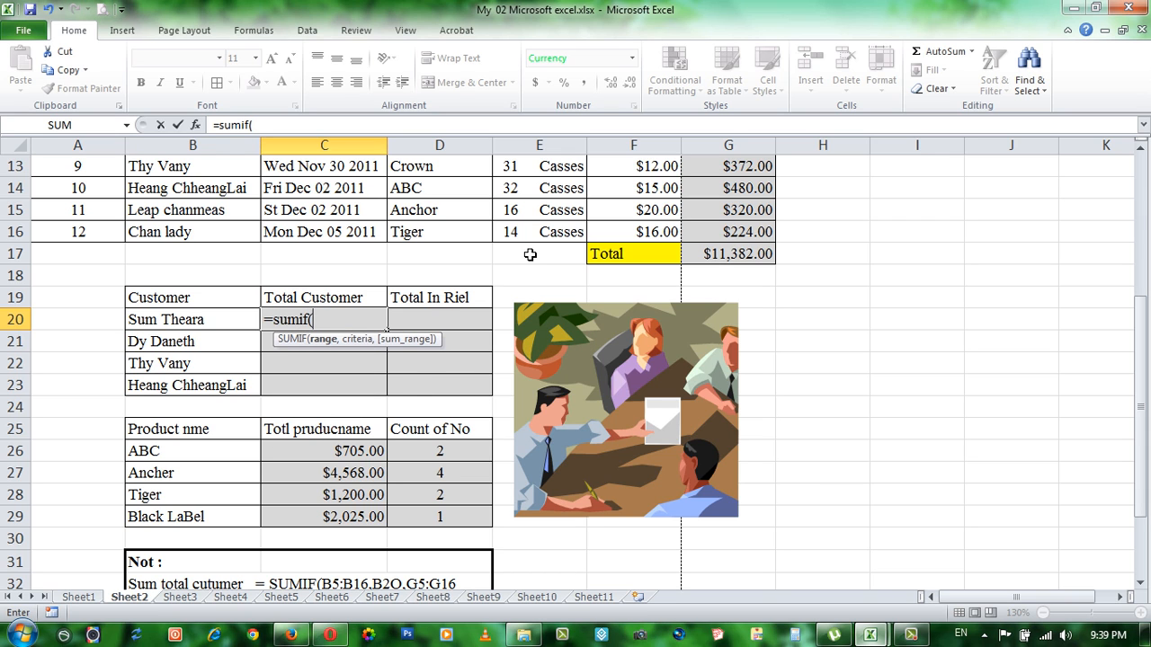
{"action": "scroll", "coordinate": [357, 344], "scroll_direction": "up", "scroll_amount": 3}
{"action": "scroll", "coordinate": [358, 344], "scroll_direction": "up", "scroll_amount": 1}
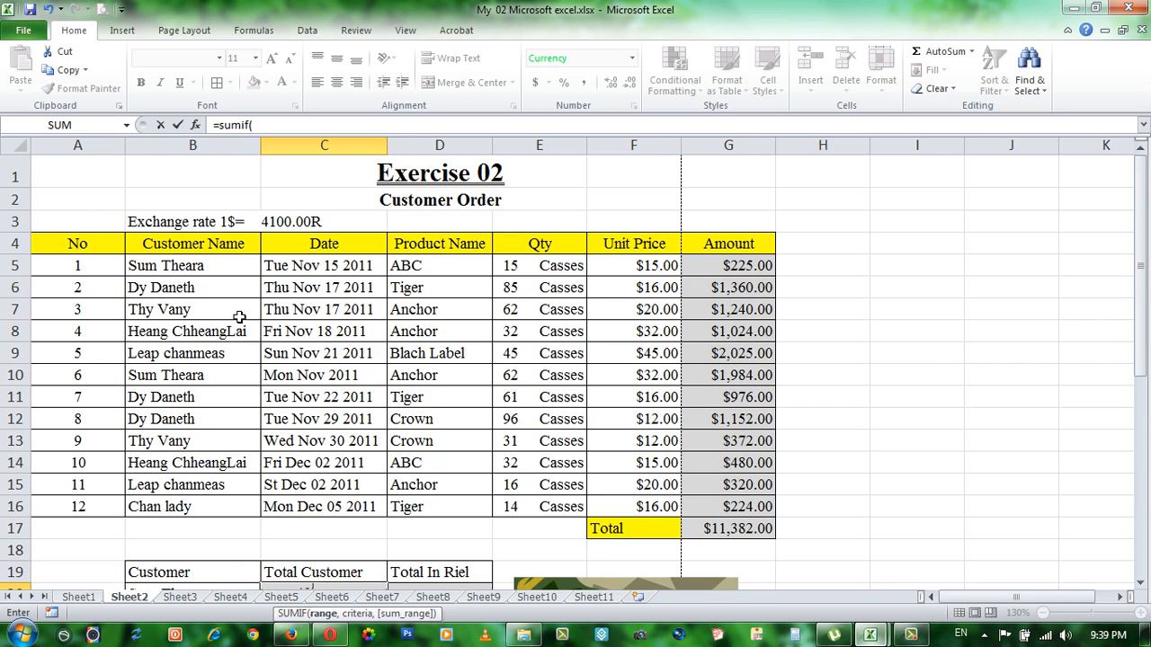
{"action": "left_click_drag", "start_coordinate": [184, 267], "coordinate": [150, 506]}
{"action": "scroll", "coordinate": [150, 507], "scroll_direction": "down", "scroll_amount": 3}
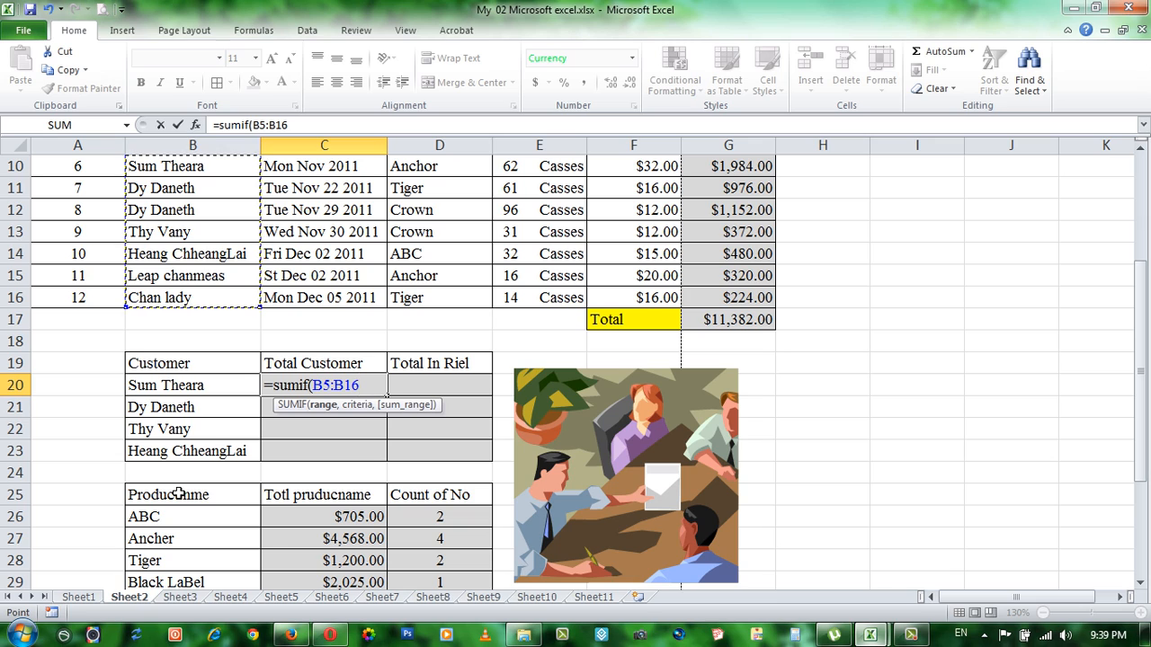
{"action": "type", "text": ","}
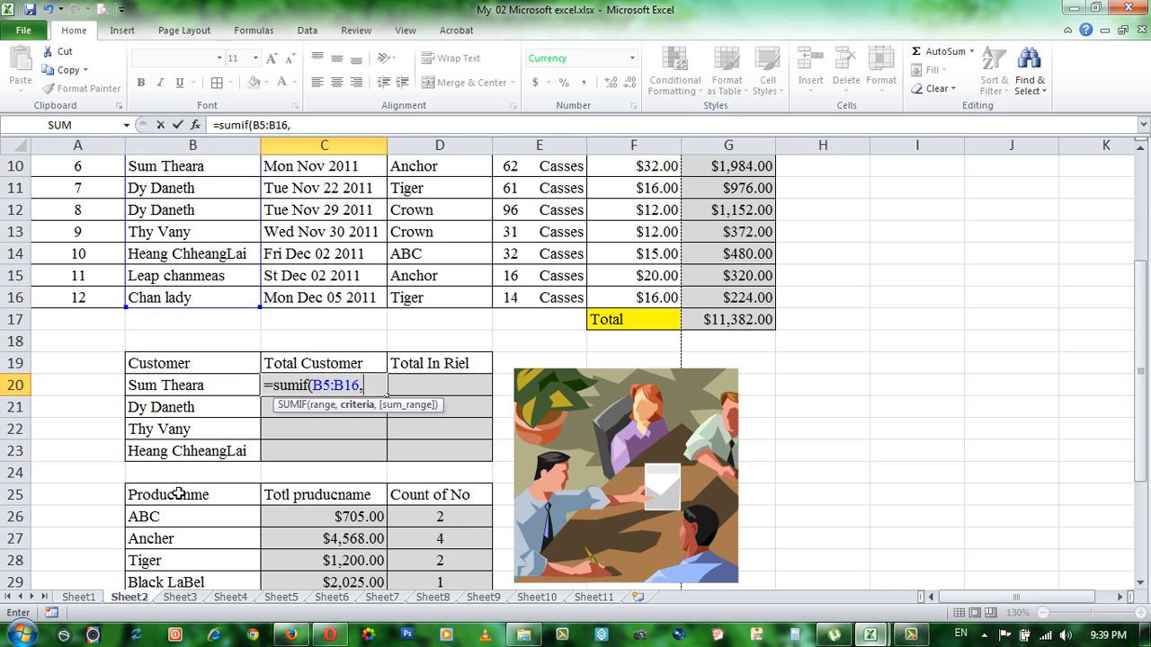
{"action": "left_click", "coordinate": [177, 384]}
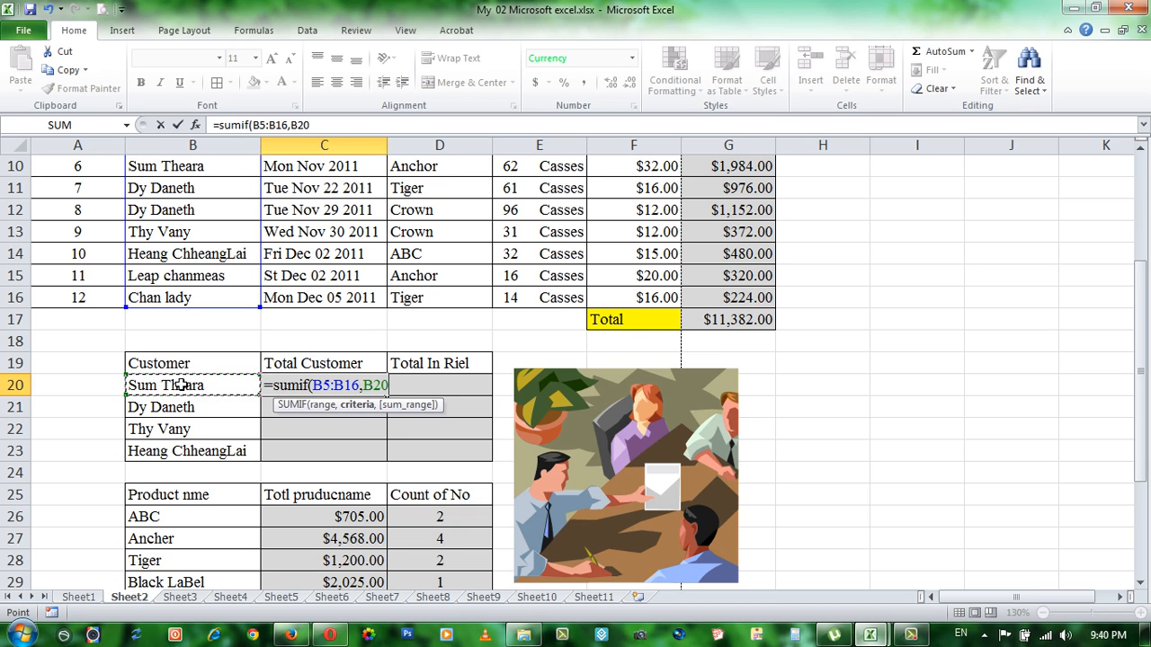
{"action": "type", "text": ","}
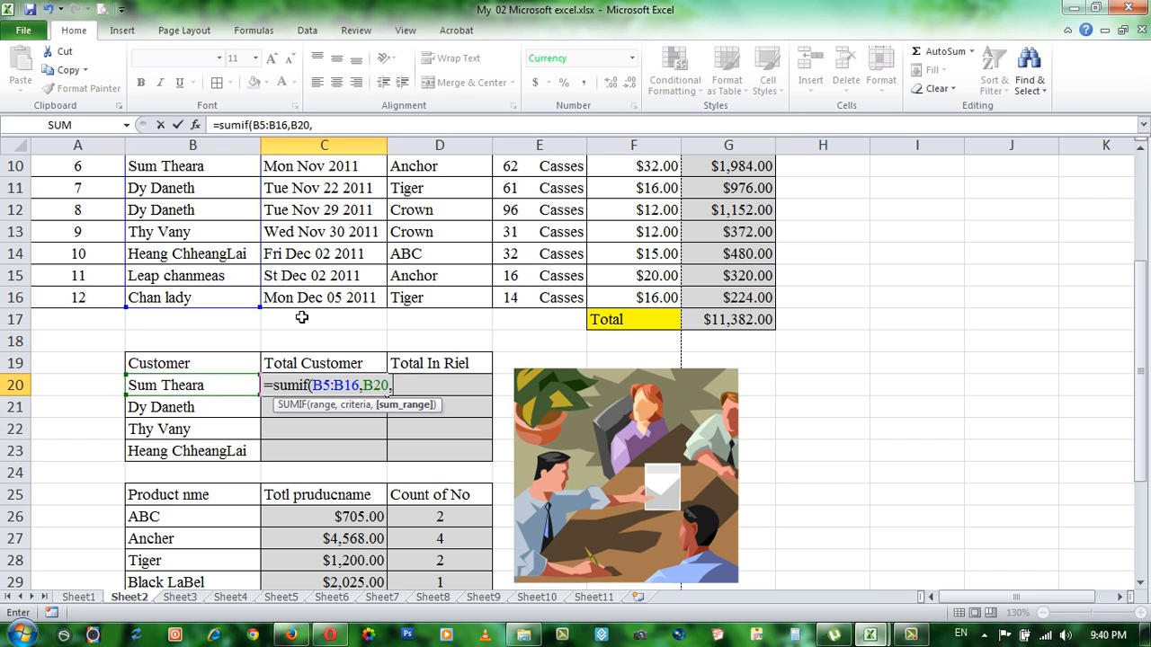
{"action": "scroll", "coordinate": [715, 266], "scroll_direction": "up", "scroll_amount": 3}
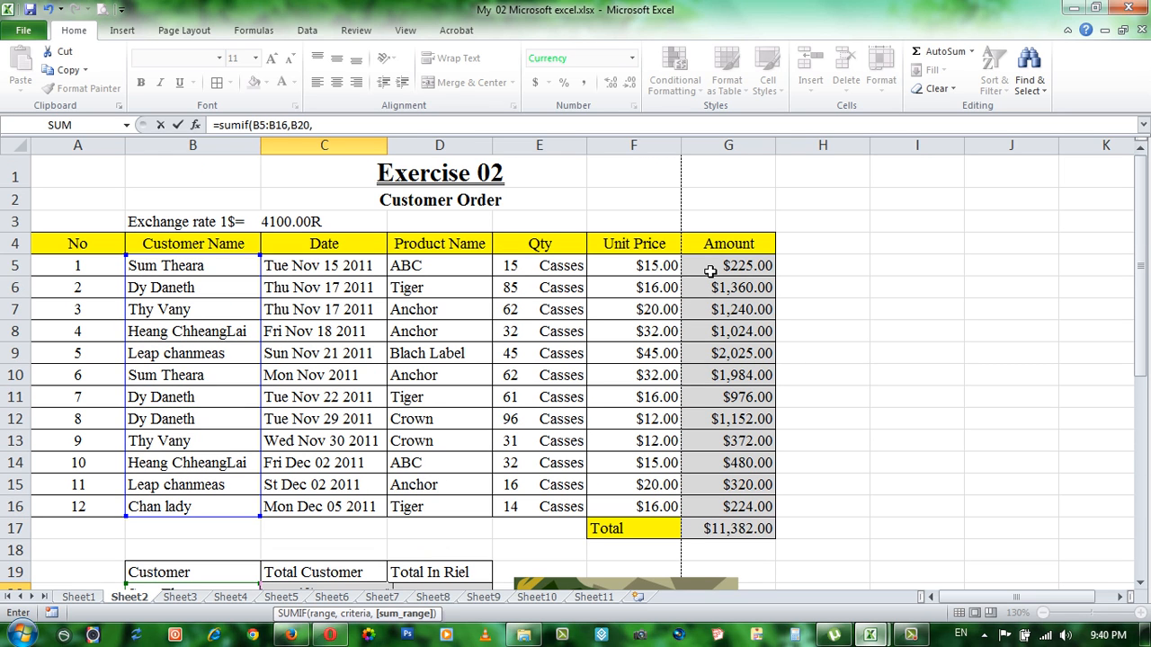
{"action": "left_click_drag", "start_coordinate": [714, 266], "coordinate": [725, 502]}
{"action": "scroll", "coordinate": [593, 443], "scroll_direction": "down", "scroll_amount": 3}
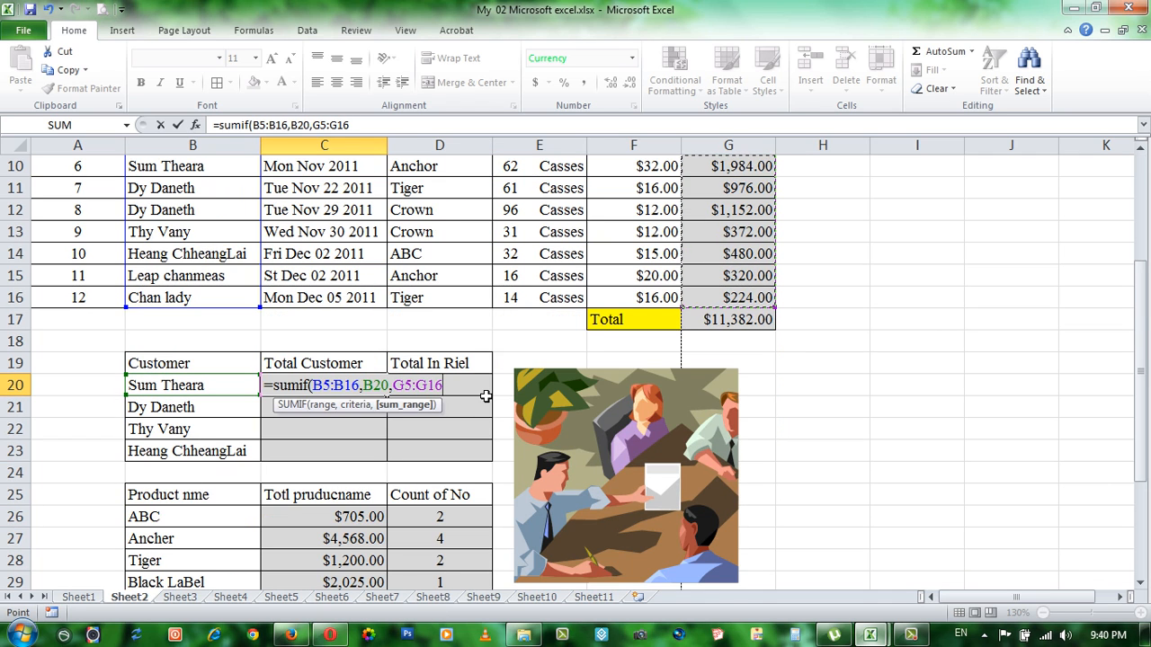
{"action": "key", "text": "Return"}
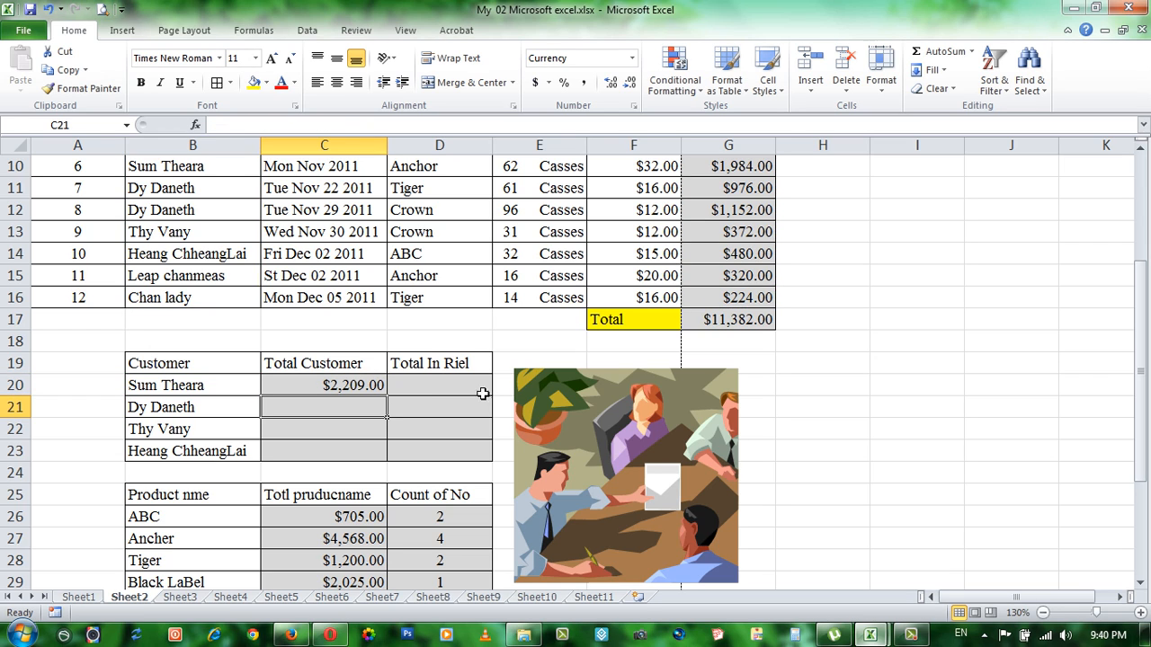
Step: Move the four customer names from B20:B23 to the blank cells I18:I21
{"action": "left_click", "coordinate": [186, 384]}
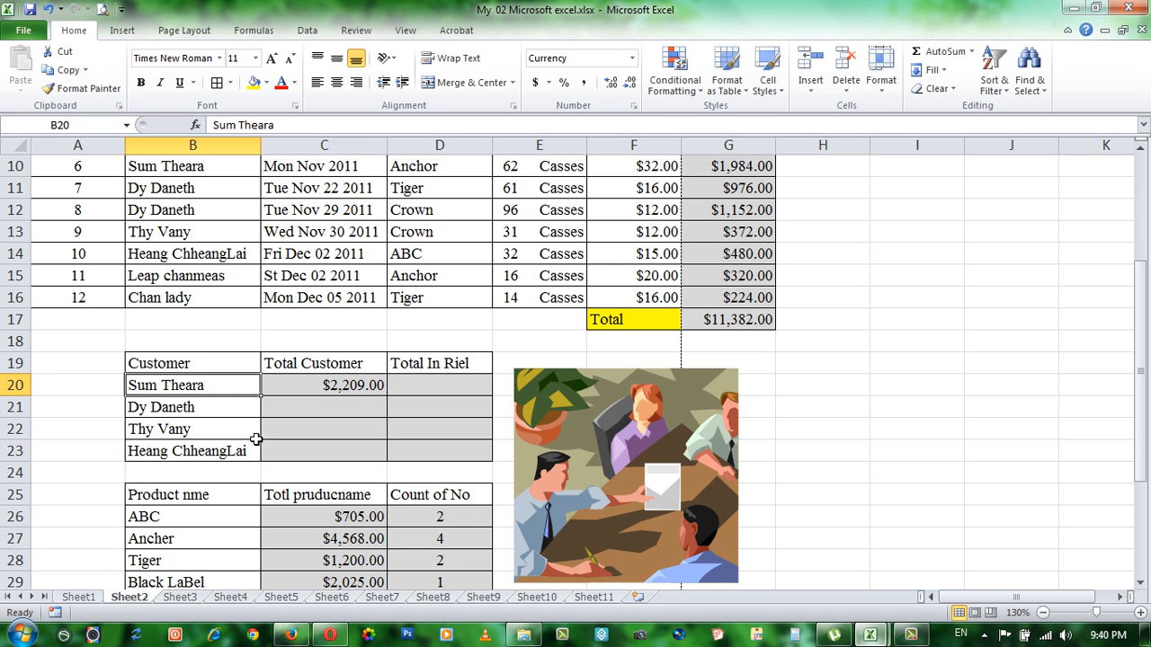
{"action": "left_click", "coordinate": [291, 385]}
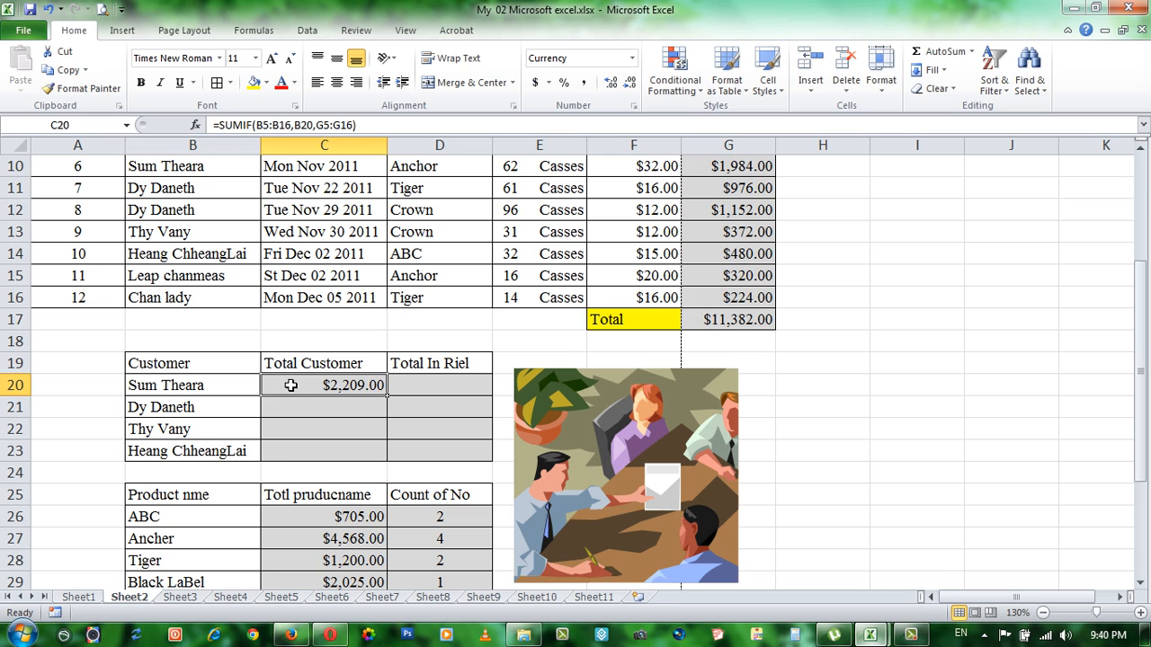
{"action": "left_click", "coordinate": [218, 389]}
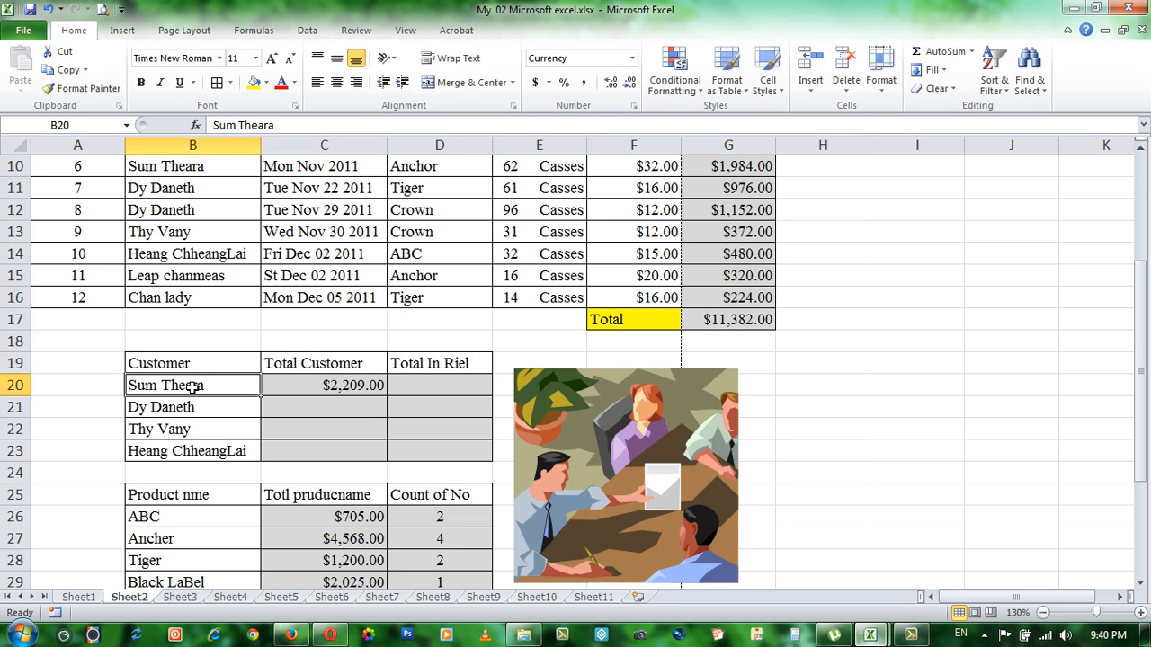
{"action": "left_click_drag", "start_coordinate": [197, 384], "coordinate": [188, 453]}
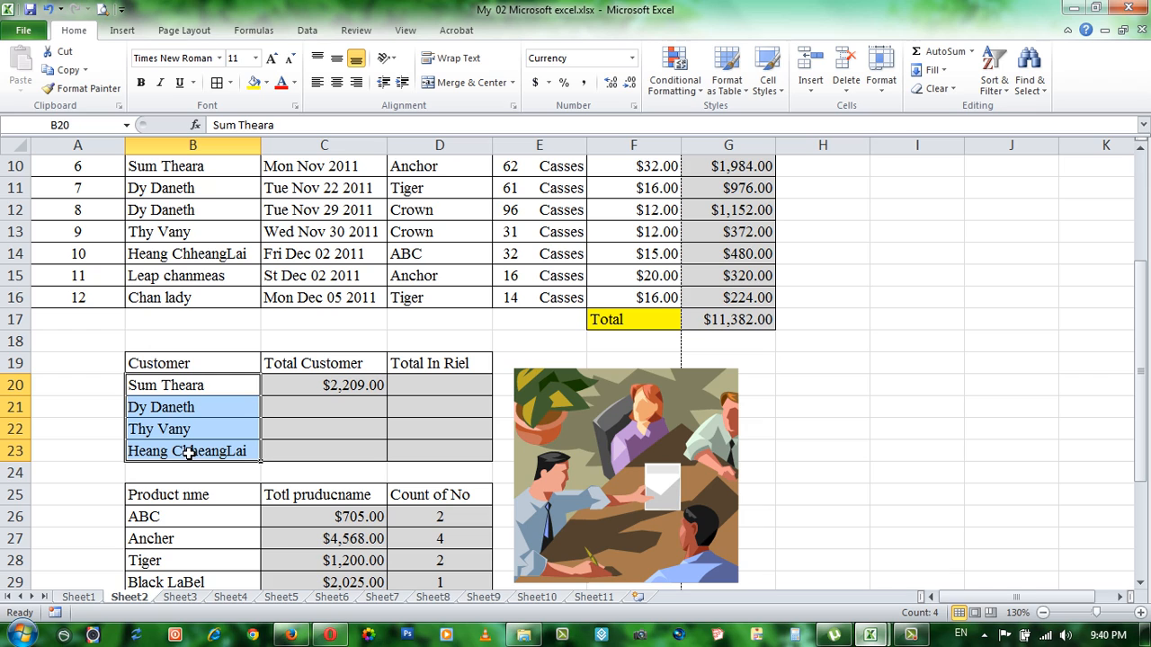
{"action": "key", "text": "ctrl+c"}
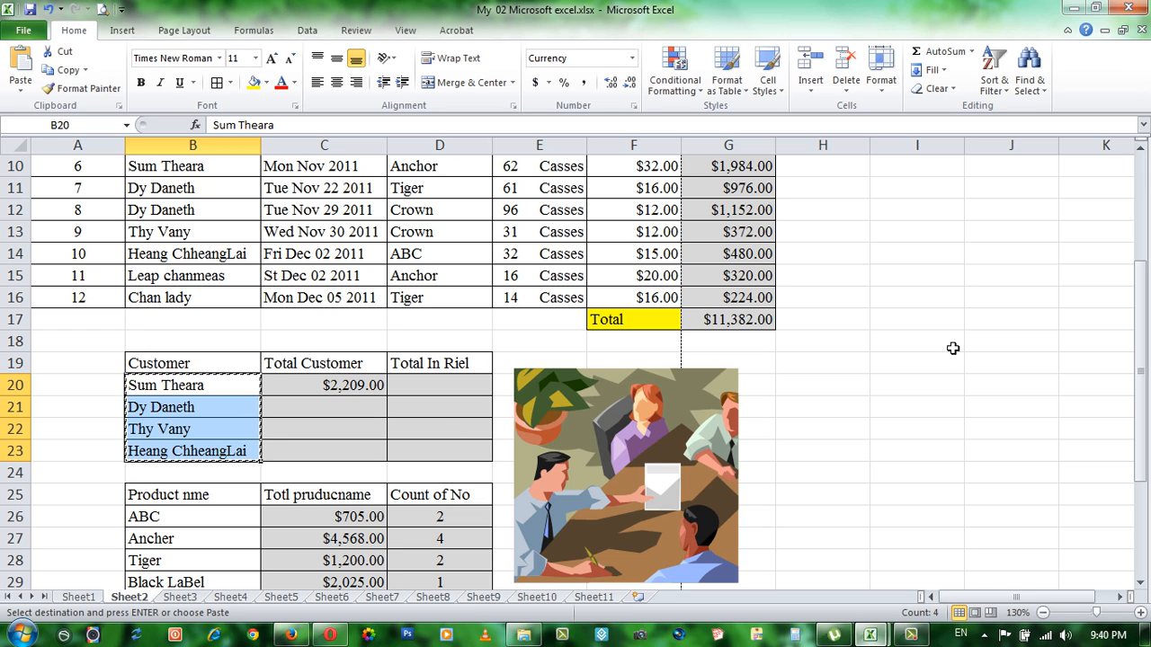
{"action": "left_click", "coordinate": [931, 339]}
{"action": "key", "text": "ctrl+v"}
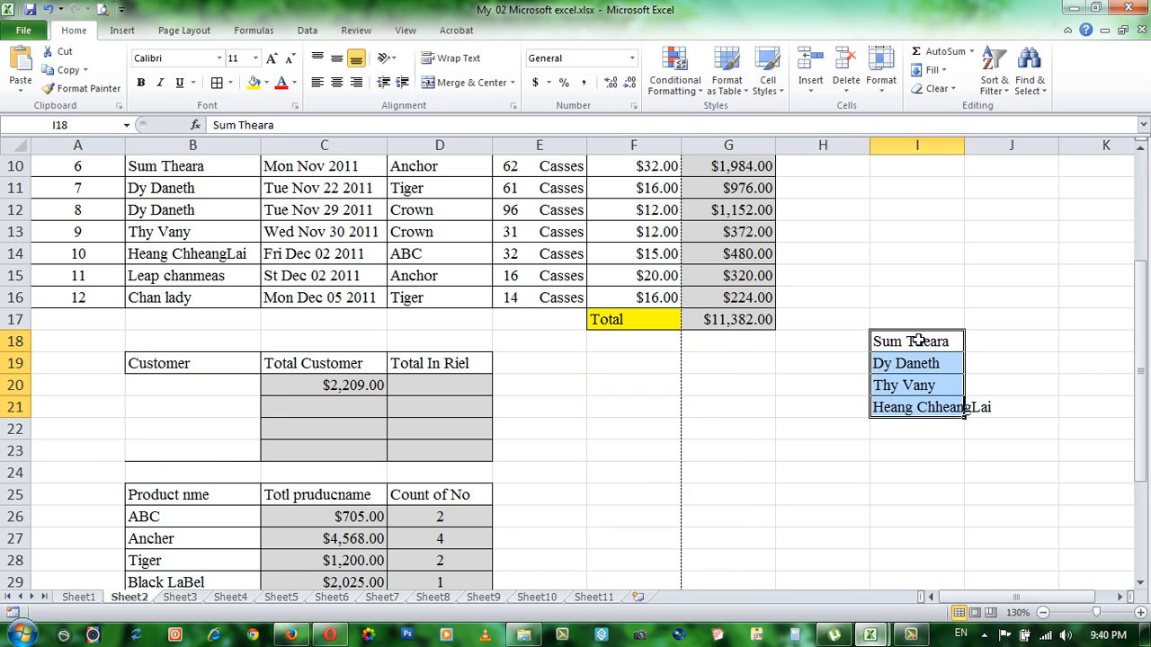
{"action": "left_click", "coordinate": [902, 298]}
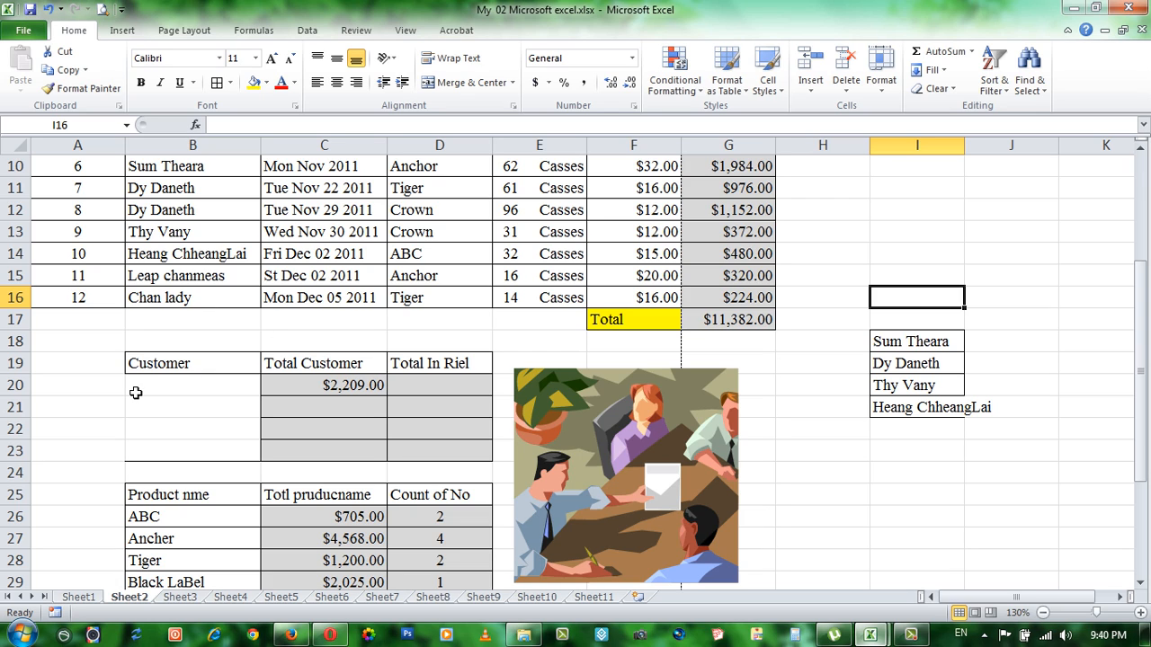
Step: Apply borders around every cell in the emptied Customer range B20:B23
{"action": "left_click_drag", "start_coordinate": [151, 382], "coordinate": [155, 450]}
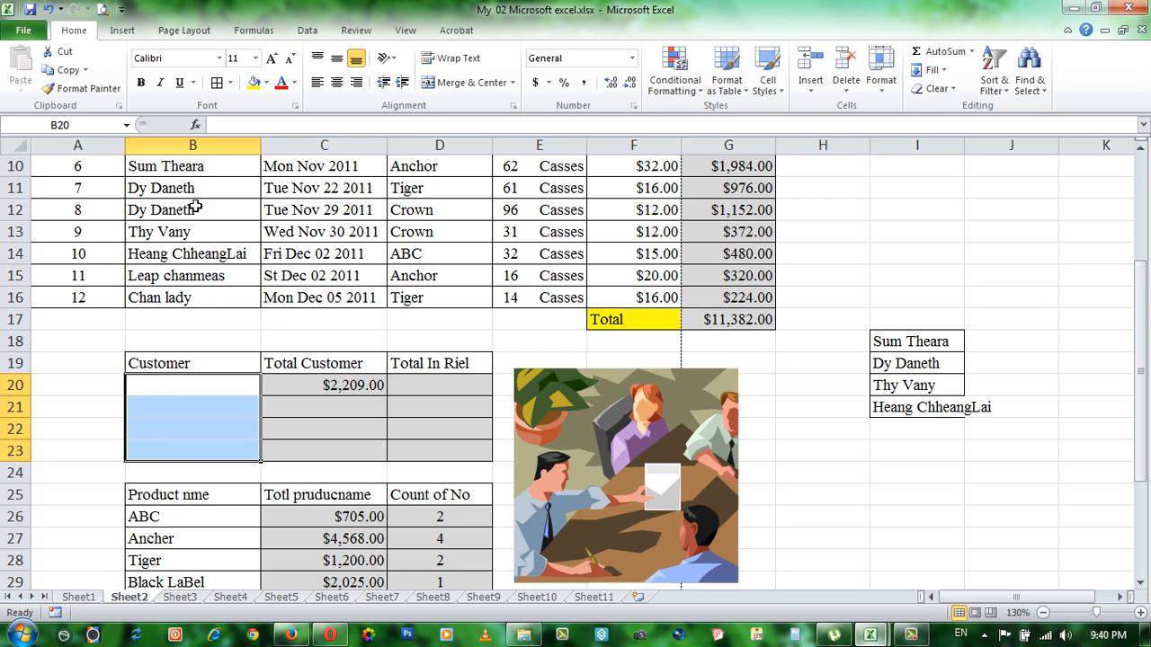
{"action": "left_click", "coordinate": [217, 83]}
{"action": "left_click", "coordinate": [221, 401]}
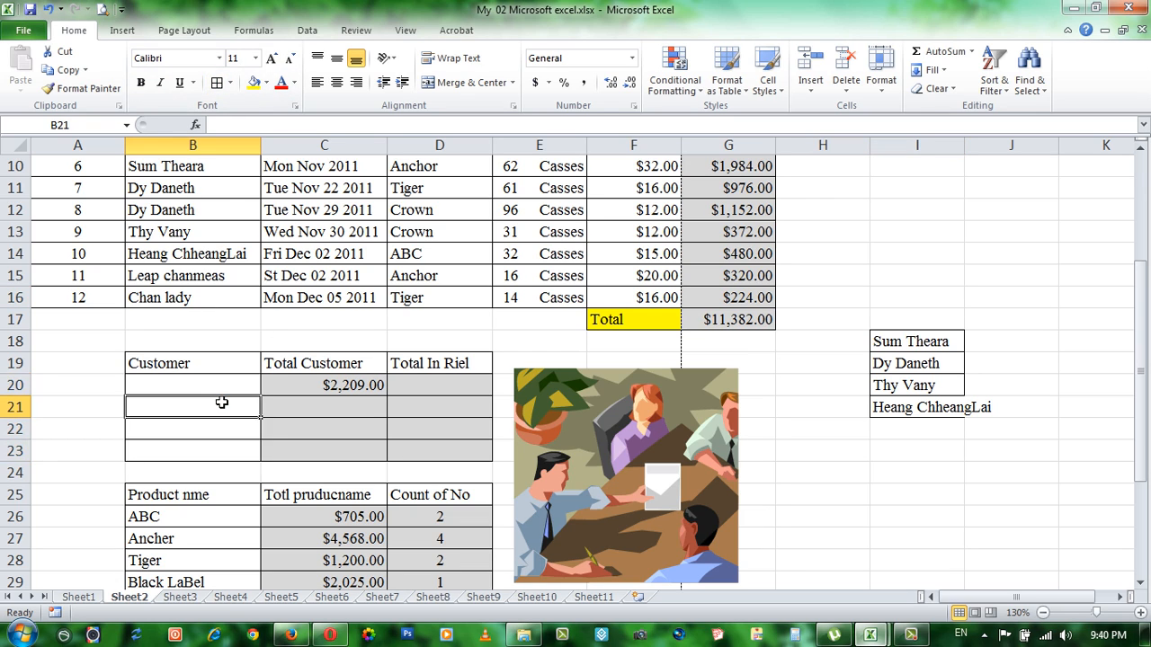
Step: Inspect which cell the SUMIF formula in C20 uses as its criterion, comparing it with the empty B20
{"action": "left_click", "coordinate": [284, 399]}
{"action": "left_click", "coordinate": [322, 384]}
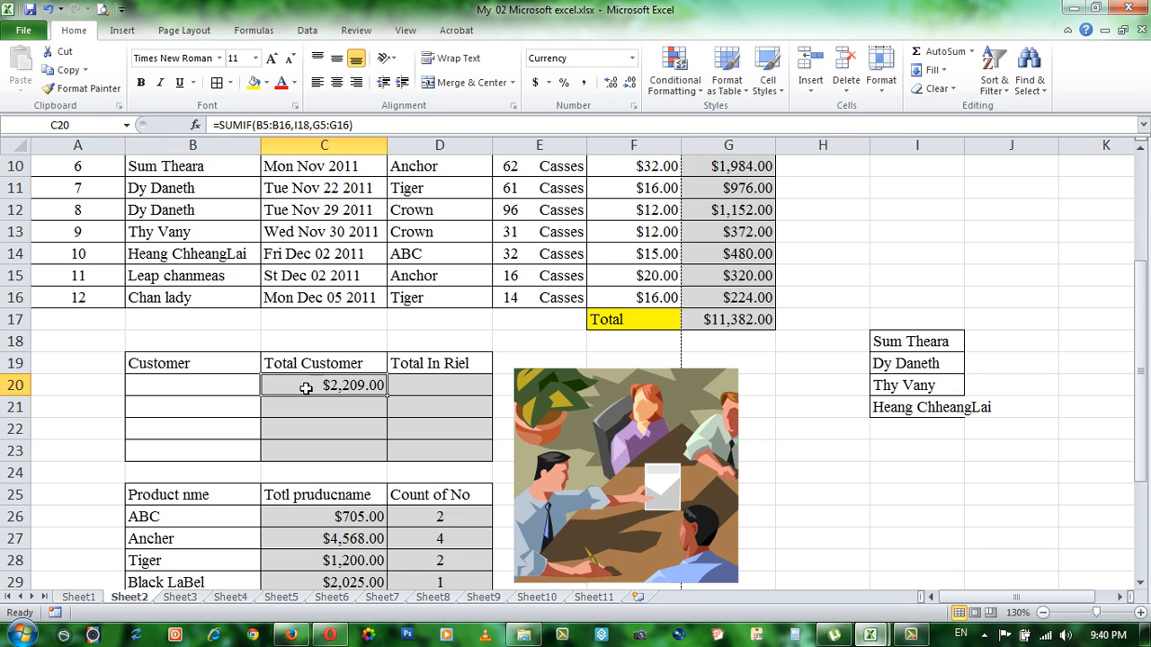
{"action": "left_click", "coordinate": [232, 383]}
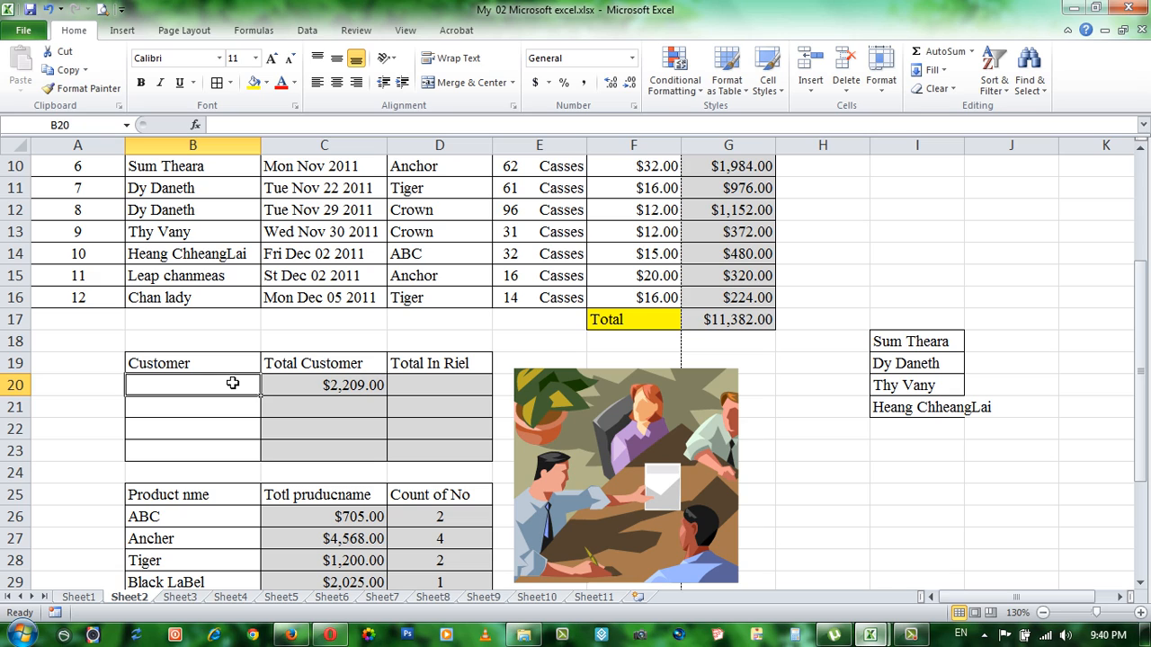
{"action": "key", "text": "Return"}
{"action": "left_click", "coordinate": [330, 387]}
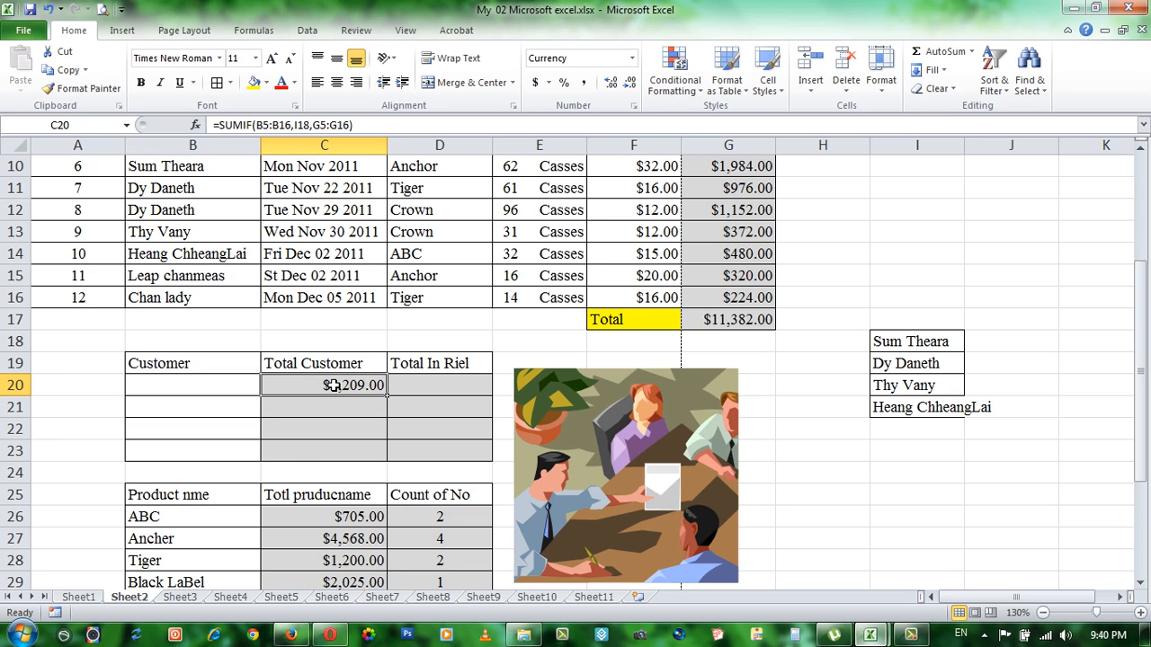
Step: Clear the existing SUMIF formula from the first Total Customer cell, C20
{"action": "key", "text": "Delete"}
{"action": "left_click", "coordinate": [337, 436]}
{"action": "left_click", "coordinate": [320, 389]}
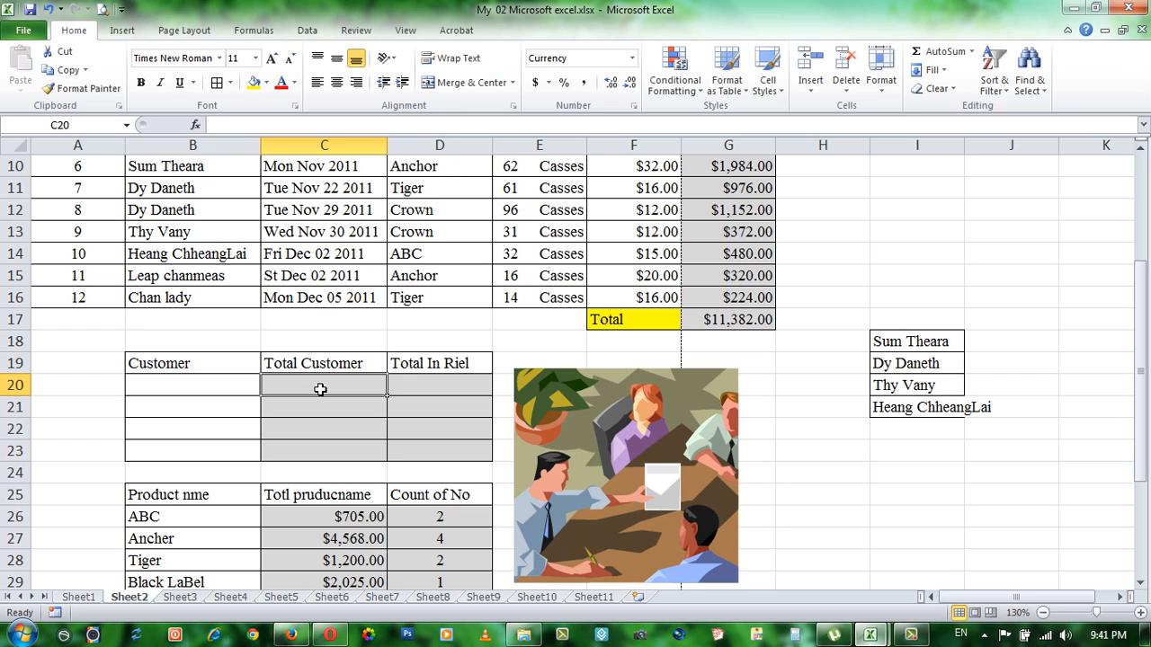
Step: Enter =SUMIF(B5:B16,B20,G5:G16) in C20, taking the empty Customer cell beside it as the criterion
{"action": "type", "text": "="}
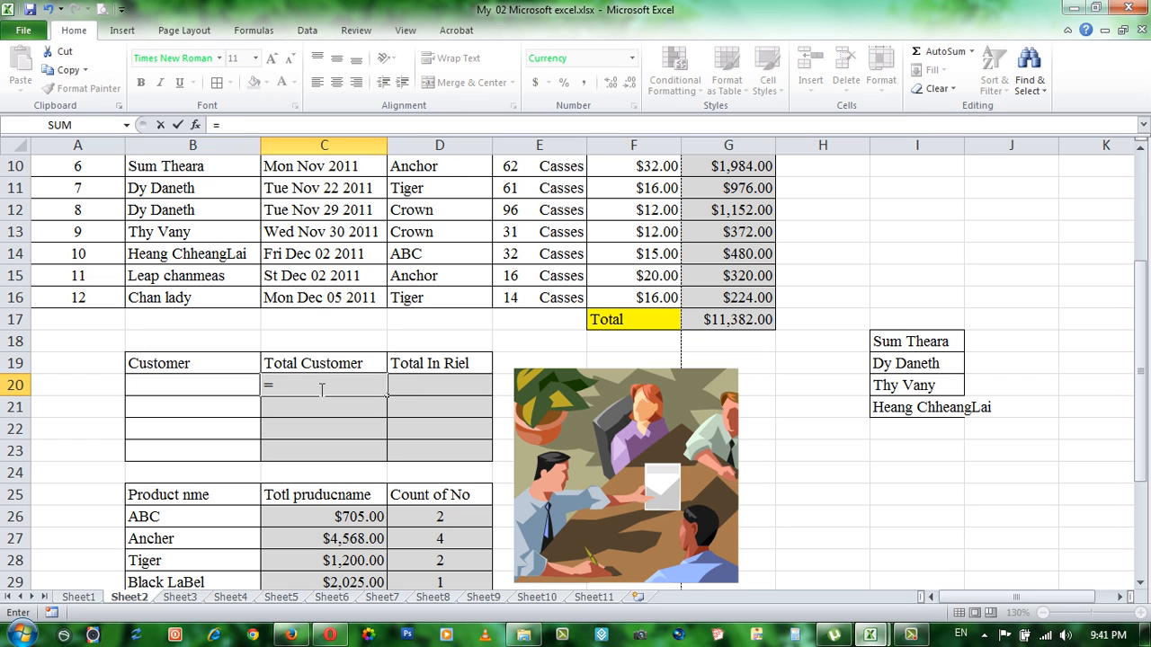
{"action": "type", "text": "sumif"}
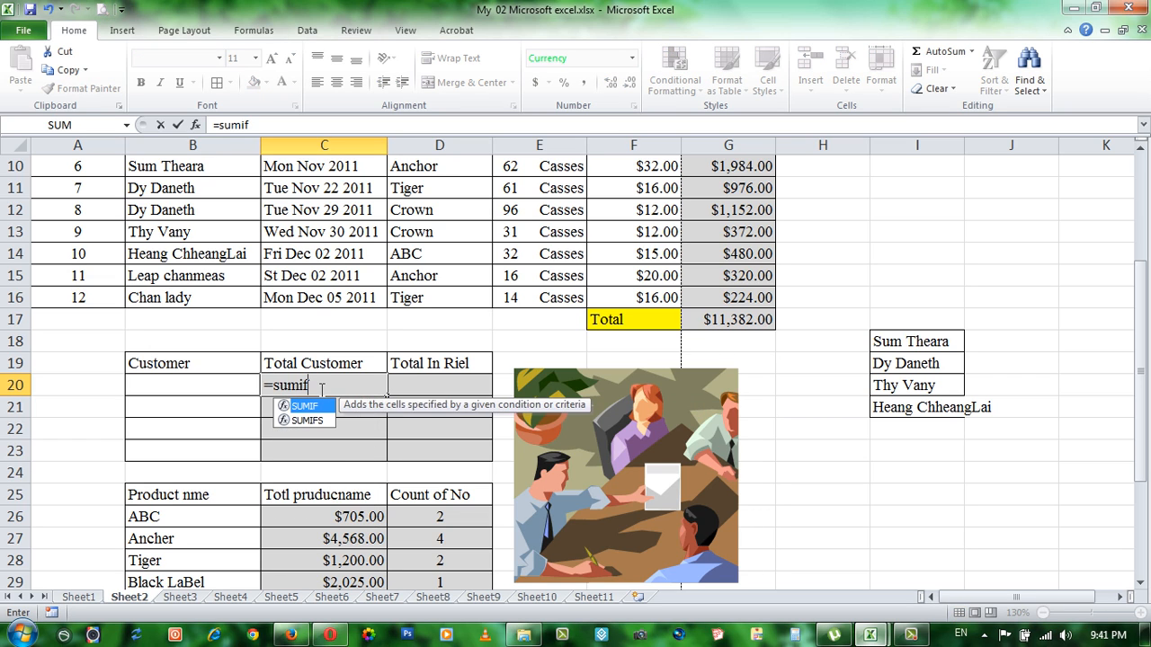
{"action": "type", "text": "("}
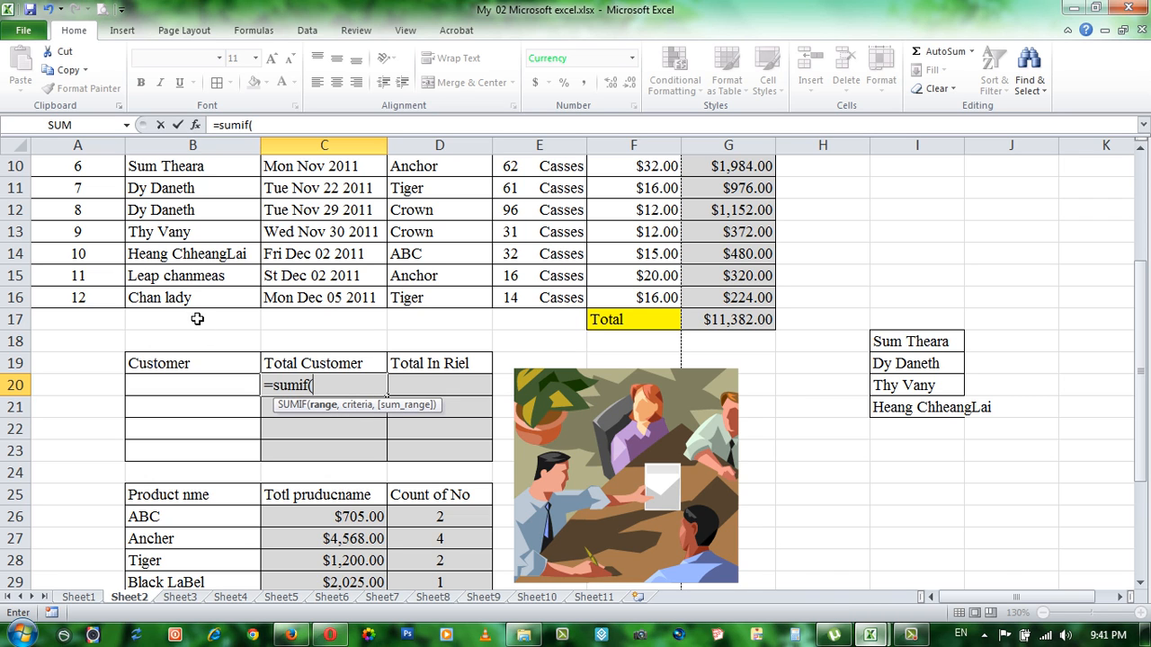
{"action": "scroll", "coordinate": [209, 281], "scroll_direction": "up", "scroll_amount": 3}
{"action": "left_click_drag", "start_coordinate": [185, 262], "coordinate": [201, 506]}
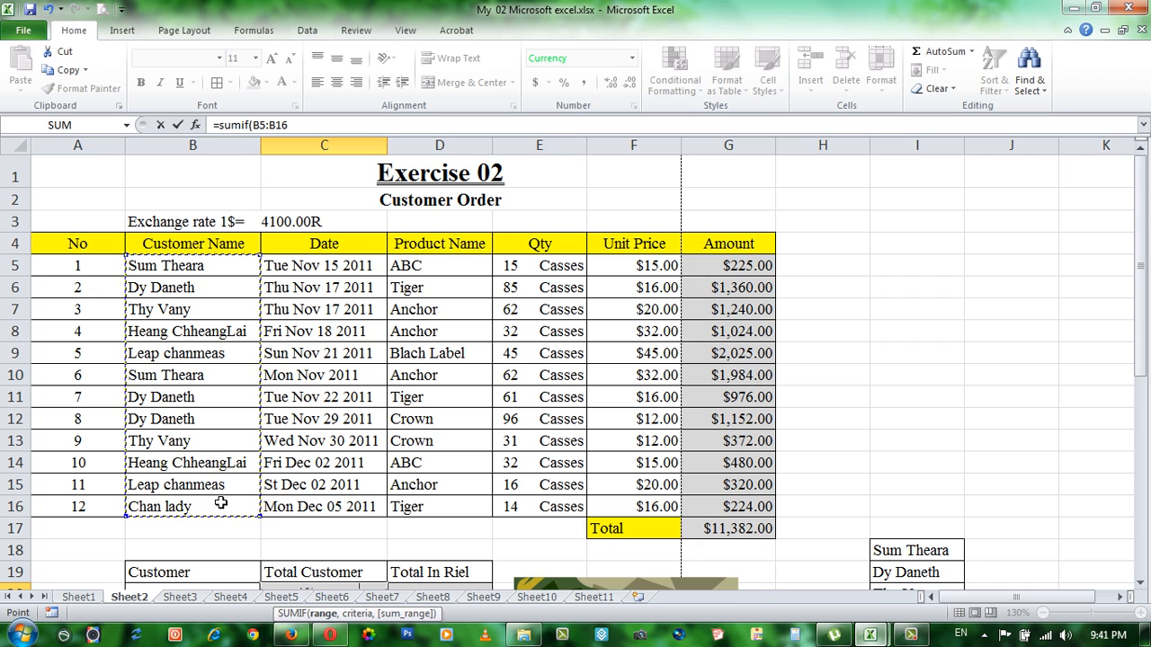
{"action": "type", "text": ","}
{"action": "scroll", "coordinate": [225, 502], "scroll_direction": "down", "scroll_amount": 2}
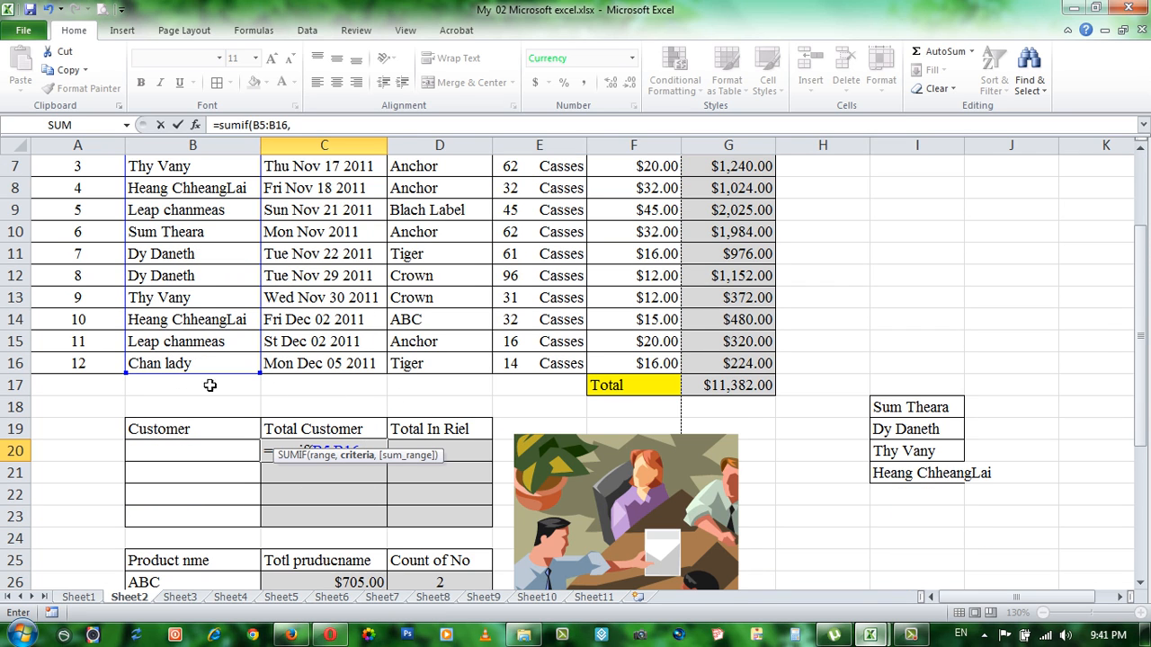
{"action": "left_click", "coordinate": [177, 453]}
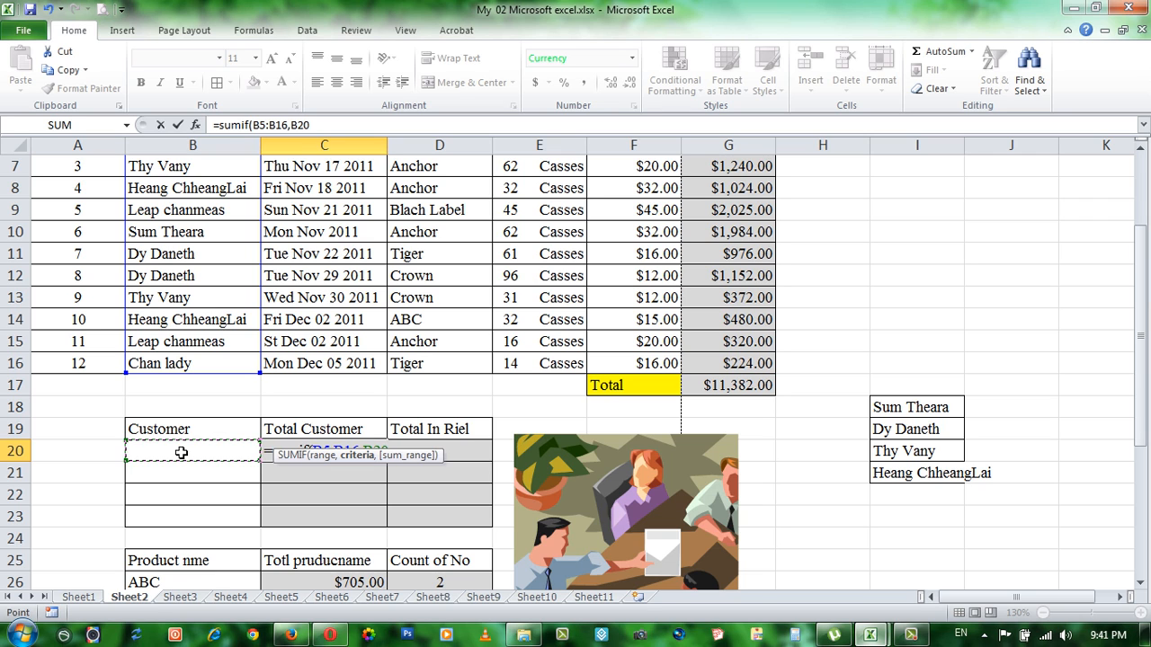
{"action": "type", "text": ","}
{"action": "scroll", "coordinate": [514, 441], "scroll_direction": "up", "scroll_amount": 2}
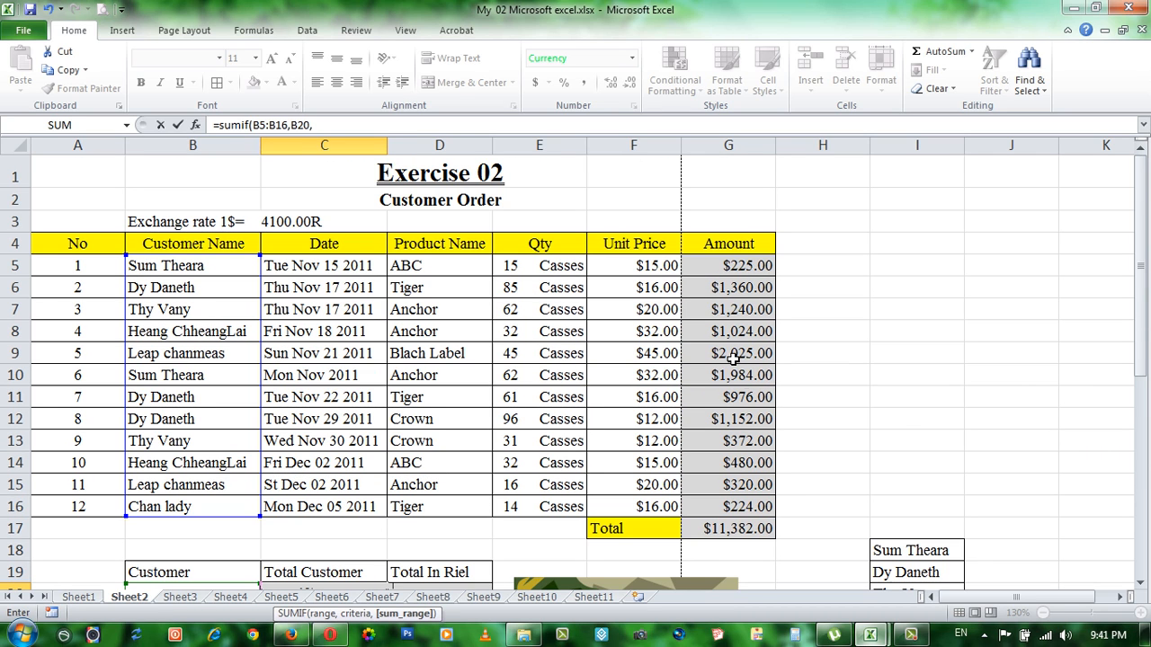
{"action": "left_click_drag", "start_coordinate": [717, 267], "coordinate": [739, 510]}
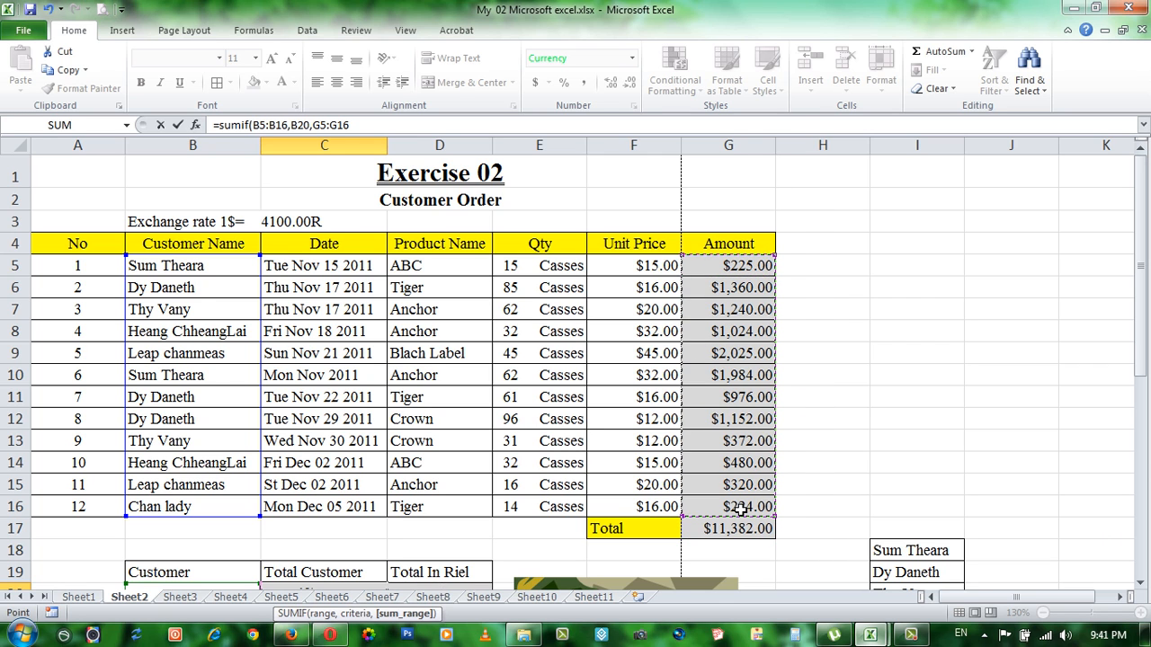
{"action": "scroll", "coordinate": [611, 505], "scroll_direction": "down", "scroll_amount": 3}
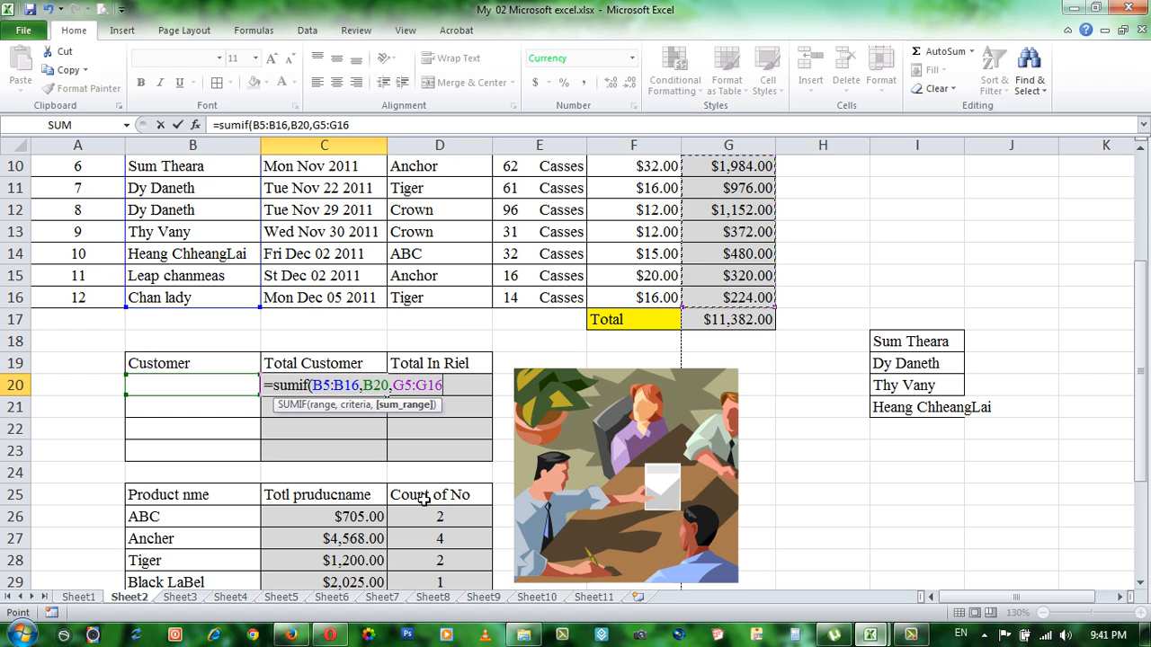
{"action": "key", "text": "Return"}
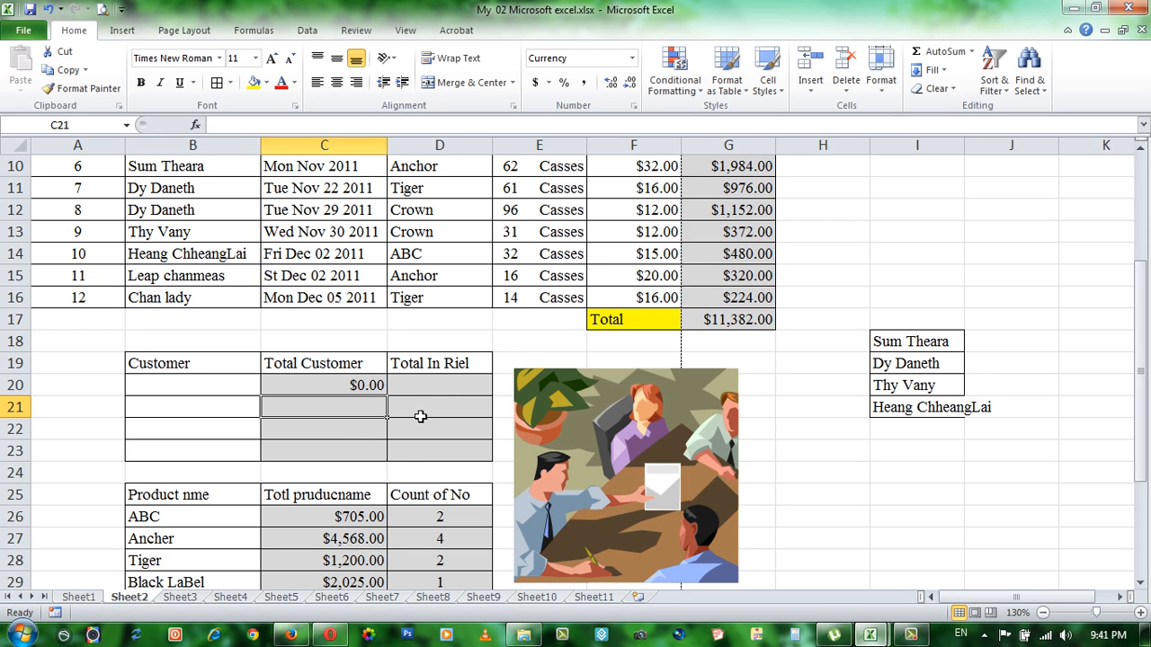
Step: Fill the SUMIF formula from C20 down through C23
{"action": "left_click", "coordinate": [340, 393]}
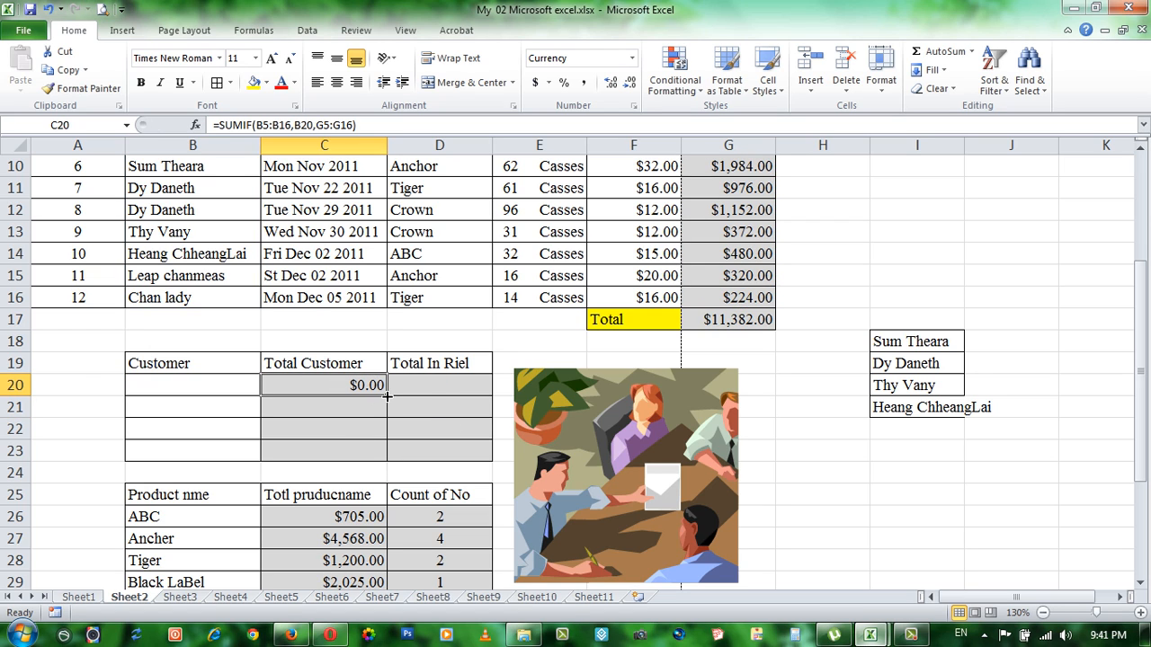
{"action": "left_click_drag", "start_coordinate": [387, 396], "coordinate": [378, 458]}
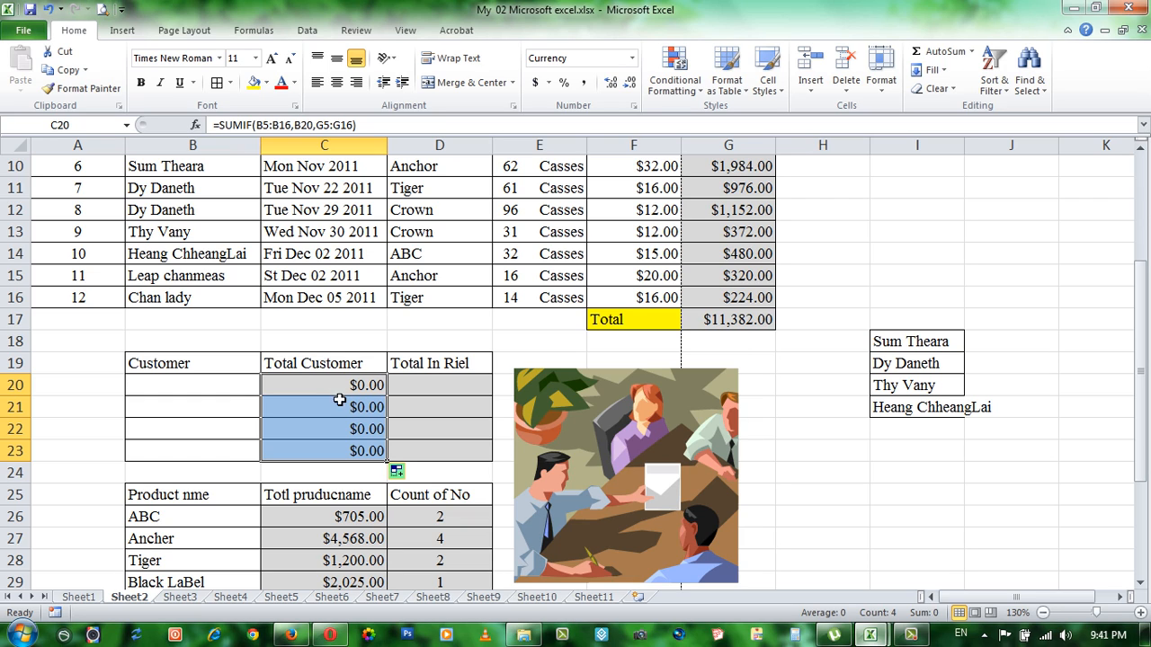
Step: Set the number format of the Total Customer cells C20:C23 to General
{"action": "left_click_drag", "start_coordinate": [347, 381], "coordinate": [337, 441]}
{"action": "left_click", "coordinate": [634, 107]}
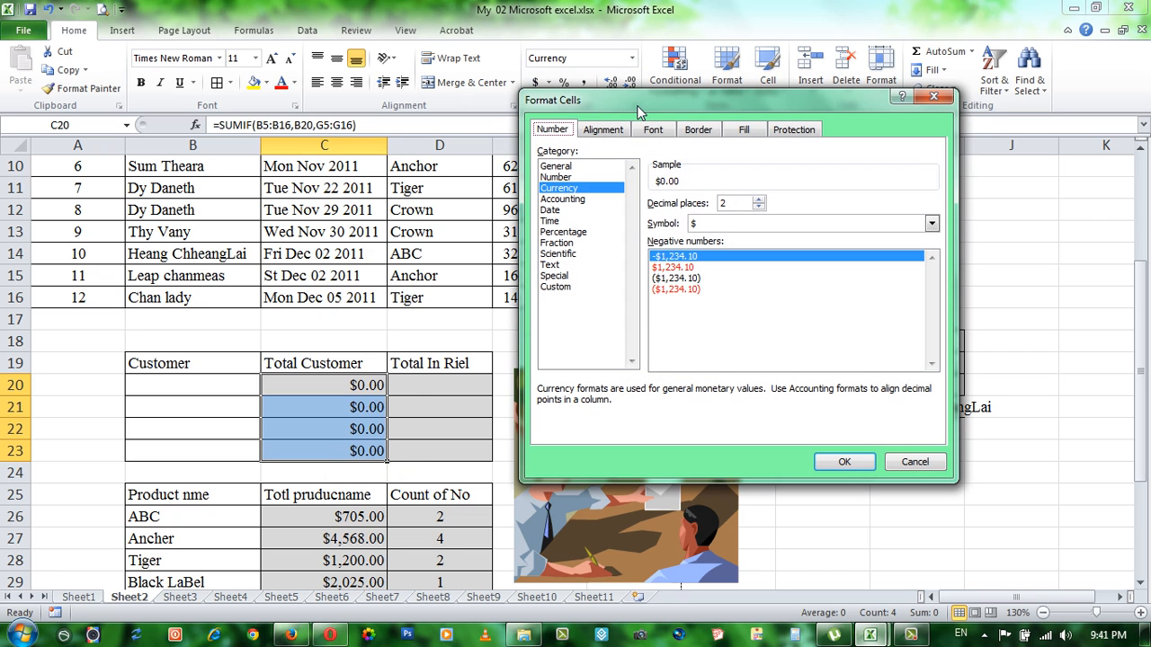
{"action": "left_click", "coordinate": [556, 167]}
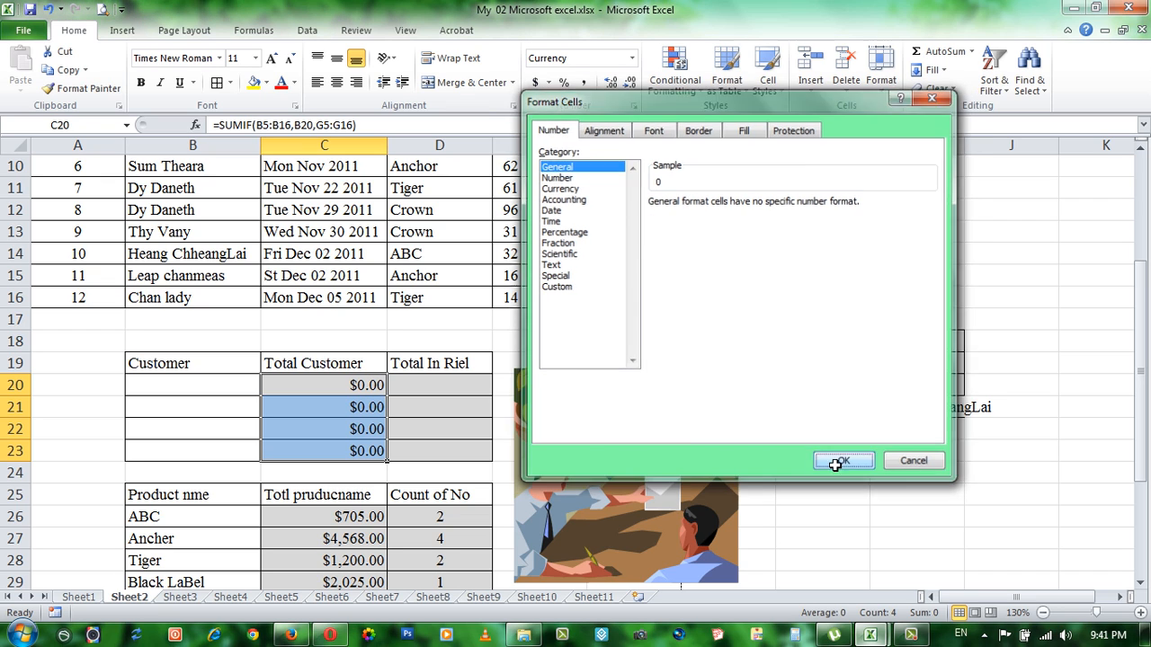
{"action": "left_click", "coordinate": [843, 462]}
Step: Apply the Currency number format to the Total Customer cells C20:C23
{"action": "left_click", "coordinate": [356, 407]}
{"action": "left_click_drag", "start_coordinate": [361, 388], "coordinate": [380, 469]}
{"action": "left_click_drag", "start_coordinate": [360, 384], "coordinate": [357, 449]}
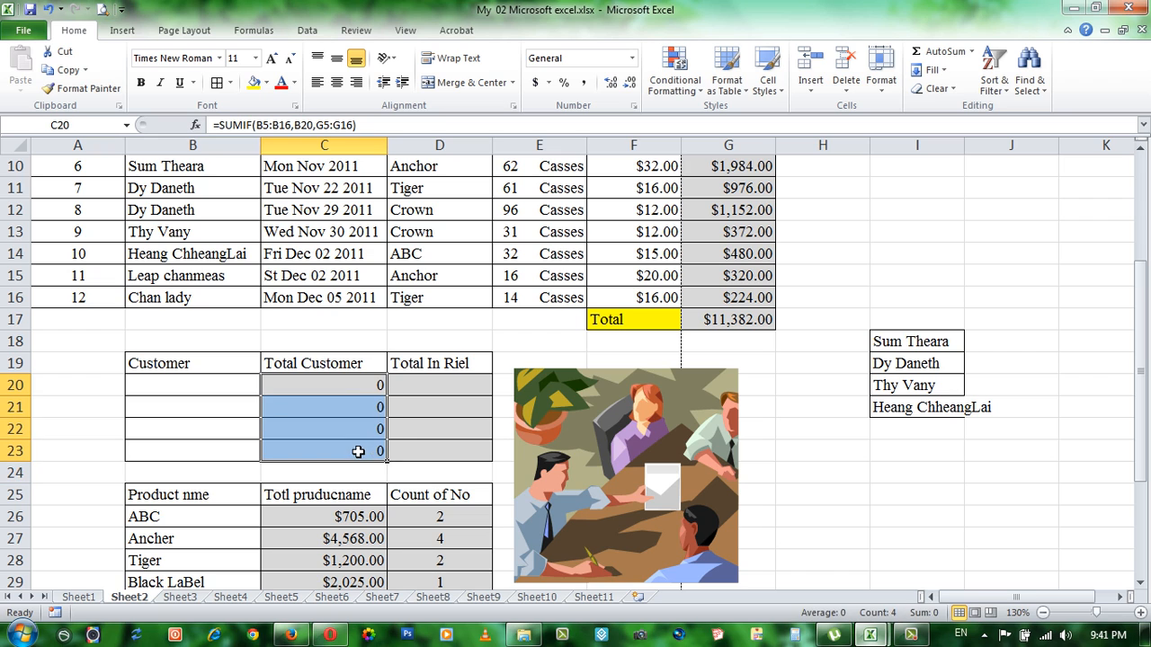
{"action": "left_click", "coordinate": [634, 107]}
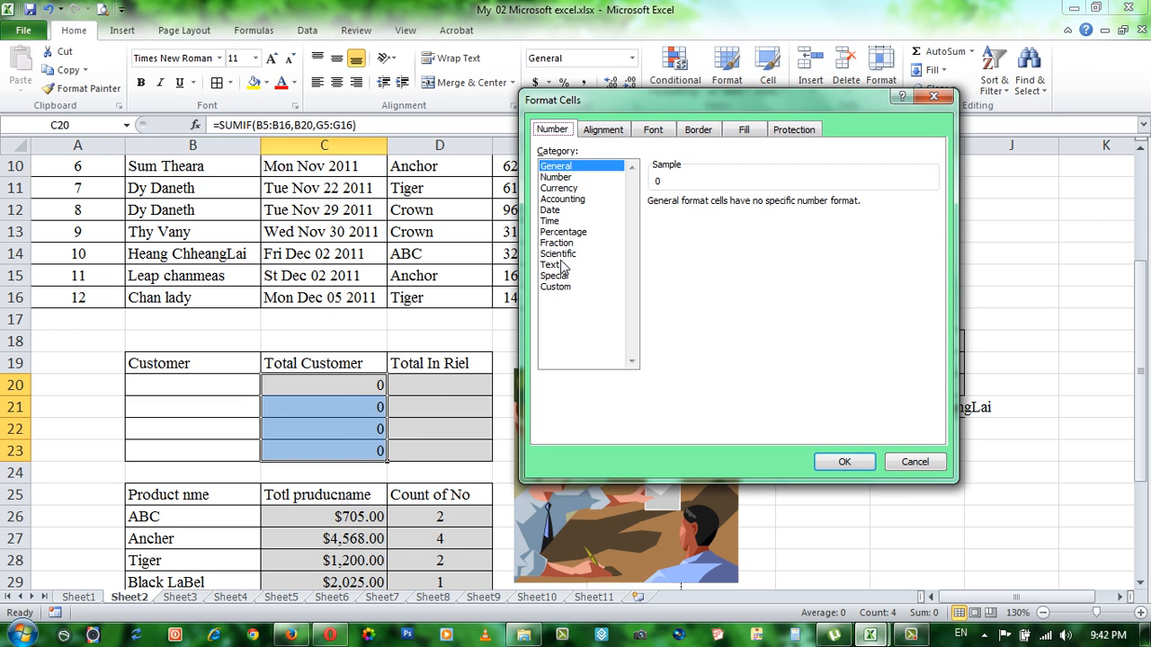
{"action": "left_click", "coordinate": [558, 188]}
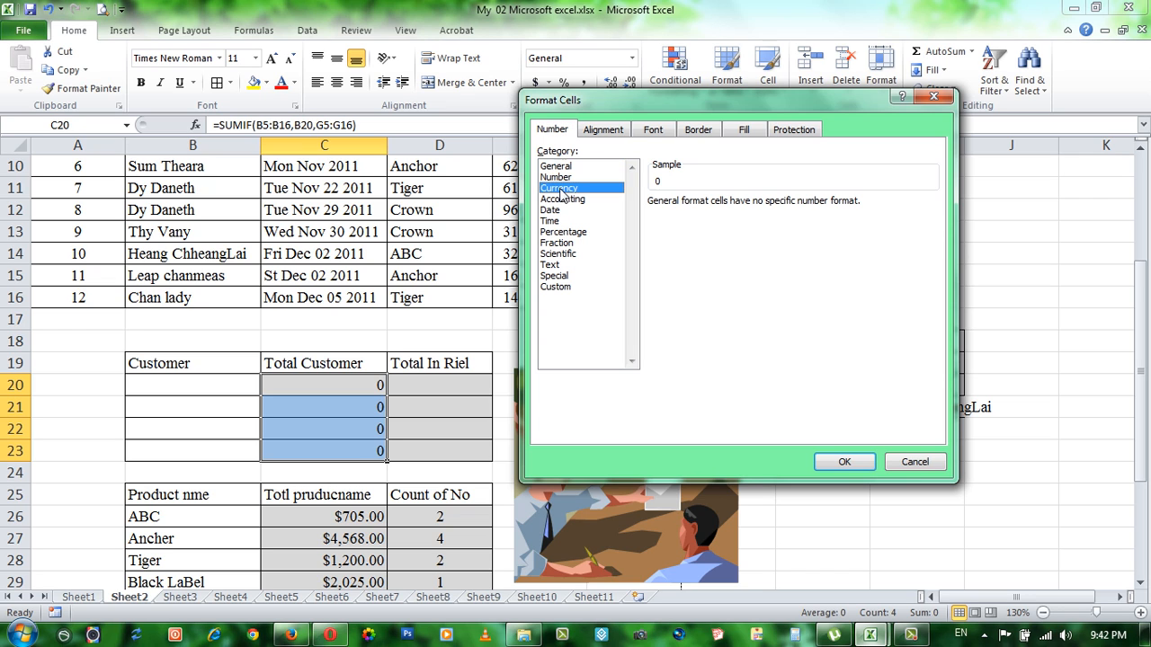
{"action": "left_click", "coordinate": [829, 464]}
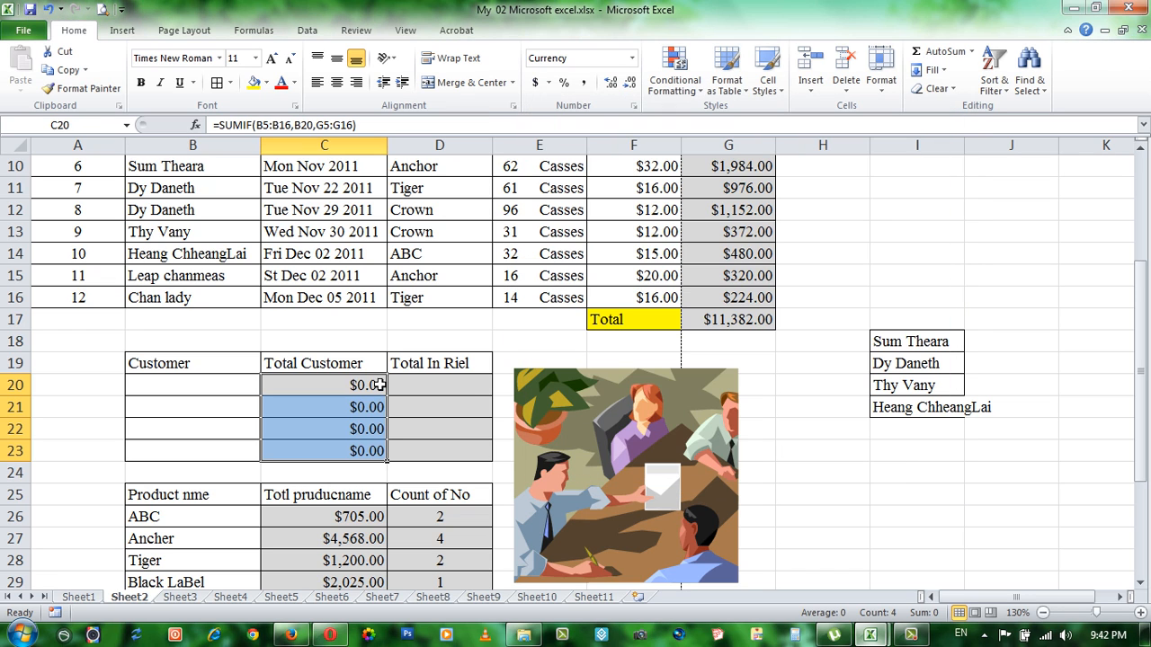
Step: Apply the Accounting number format with the $ English (U.S.) symbol to C20:C23
{"action": "left_click", "coordinate": [534, 83]}
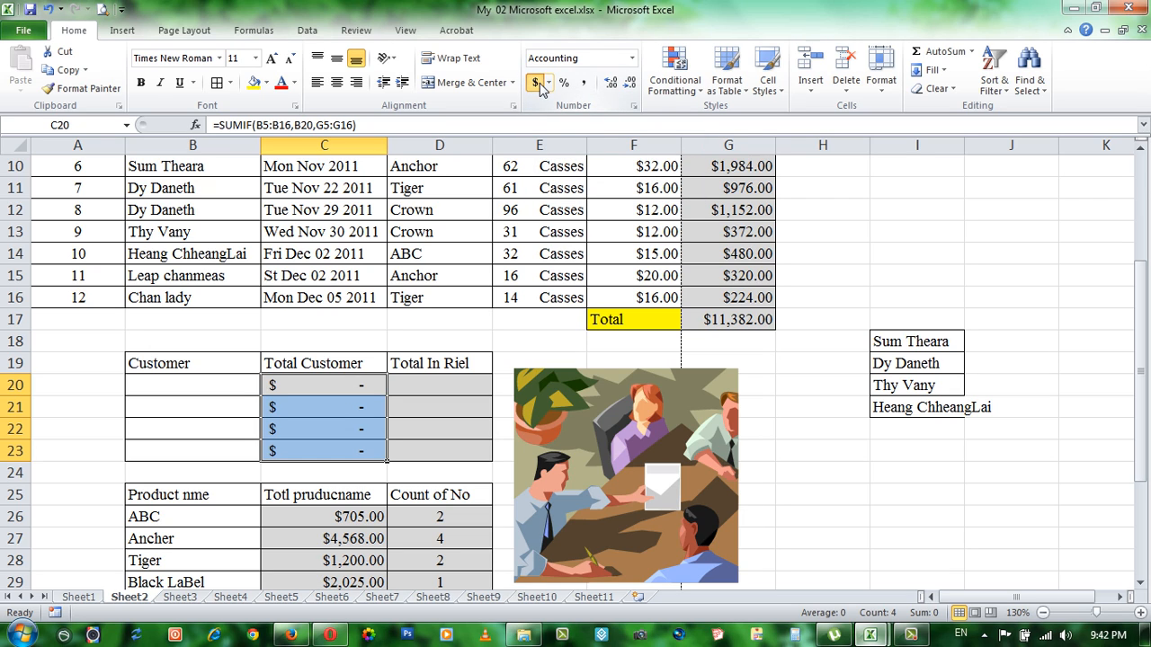
{"action": "left_click", "coordinate": [545, 82]}
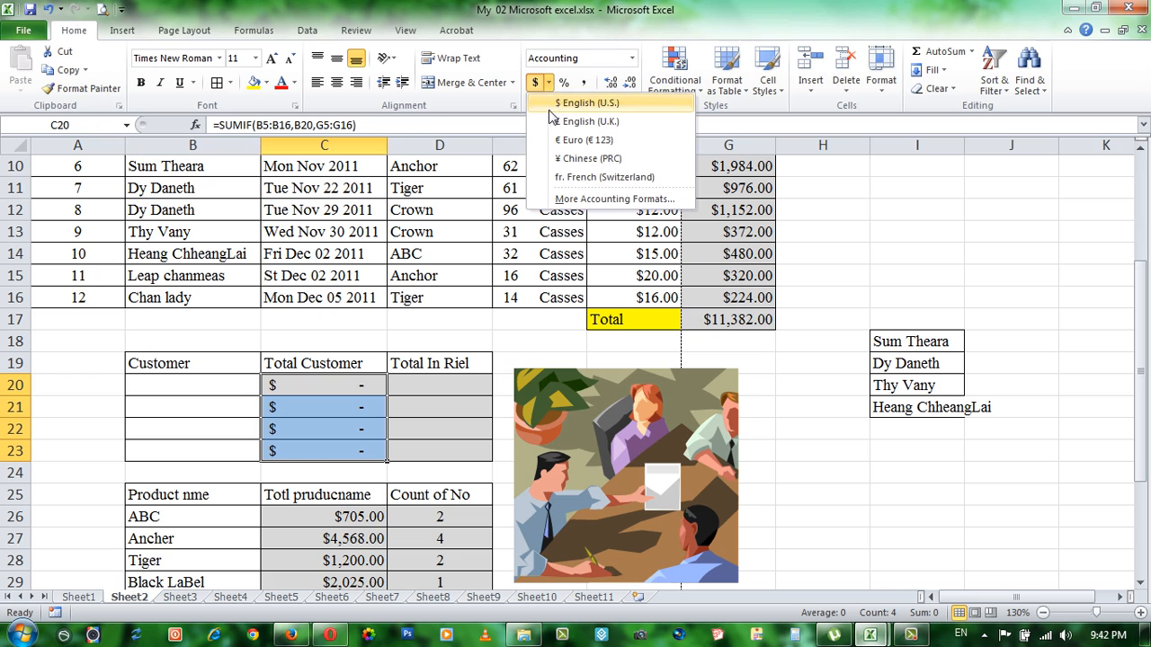
{"action": "left_click", "coordinate": [592, 103]}
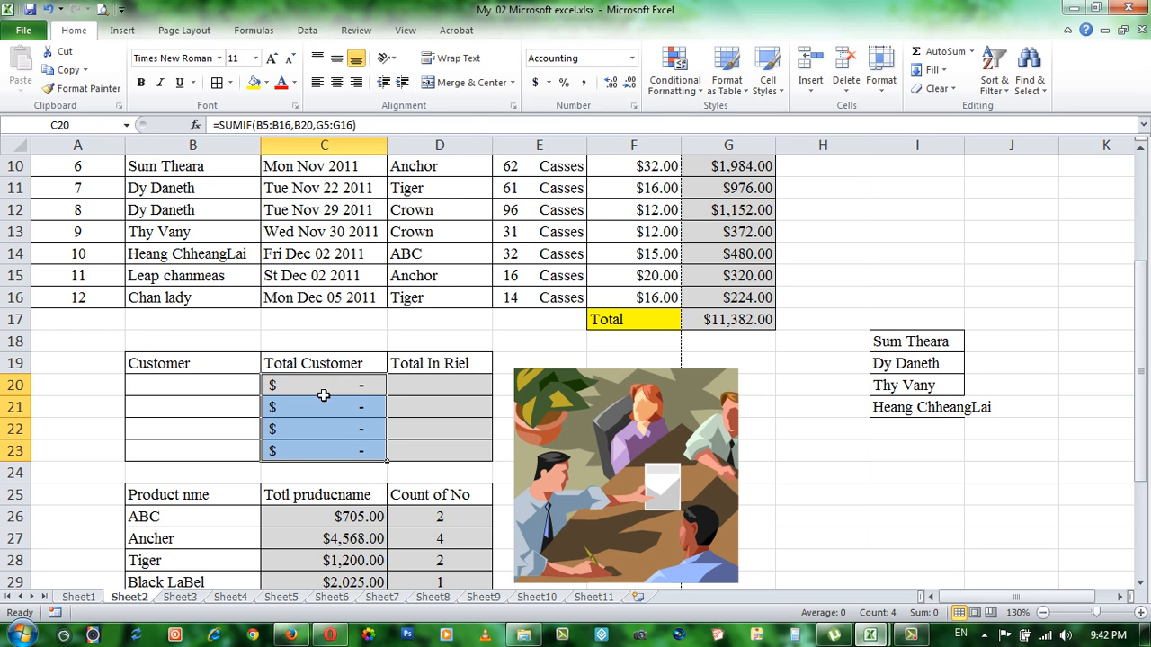
Step: Copy the first customer's name from I18
{"action": "left_click", "coordinate": [190, 385]}
{"action": "left_click", "coordinate": [903, 342]}
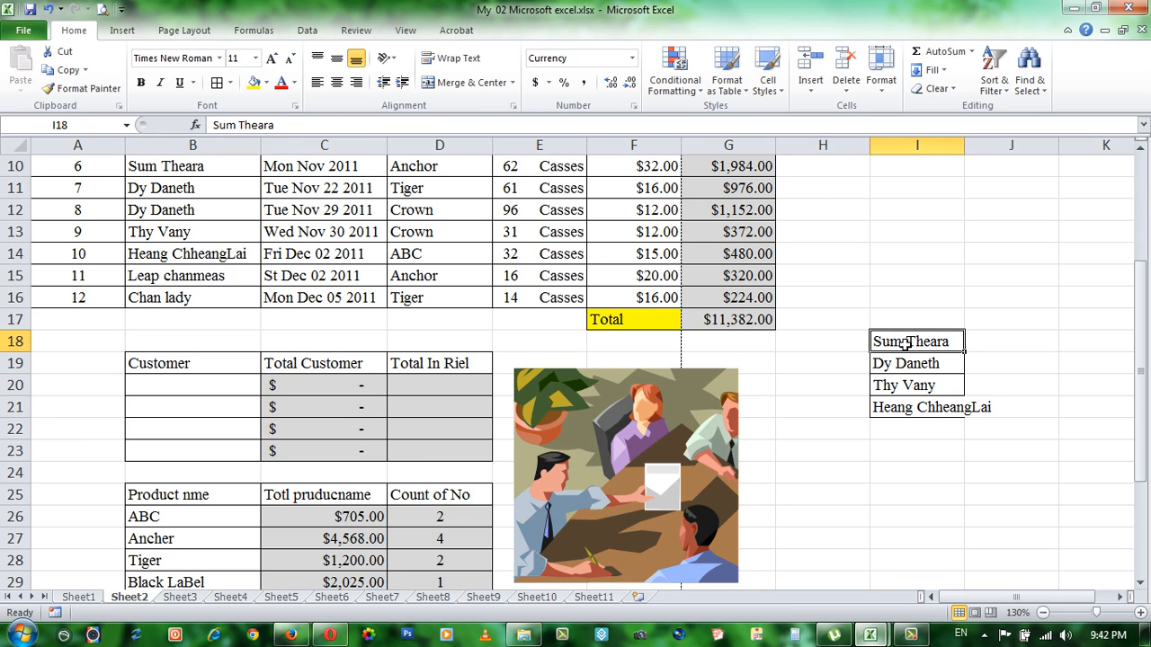
{"action": "key", "text": "ctrl+c"}
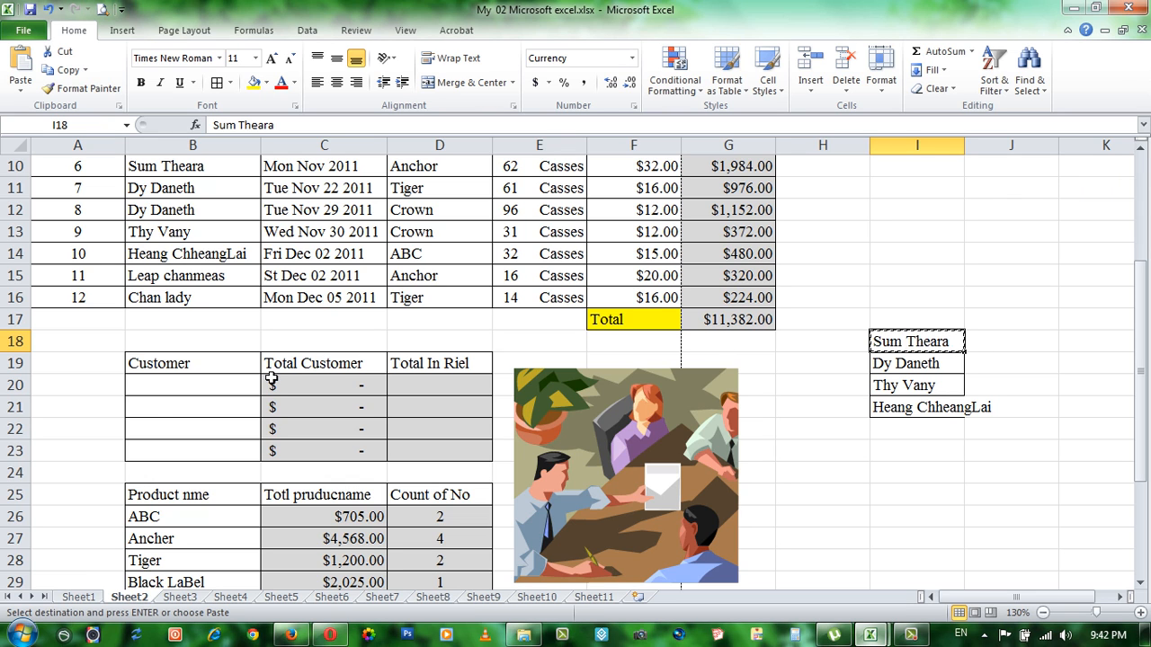
Step: Examine this customer's orders in rows 5 and 10 of the order table, checking the products, quantities and amounts
{"action": "scroll", "coordinate": [158, 399], "scroll_direction": "up", "scroll_amount": 1}
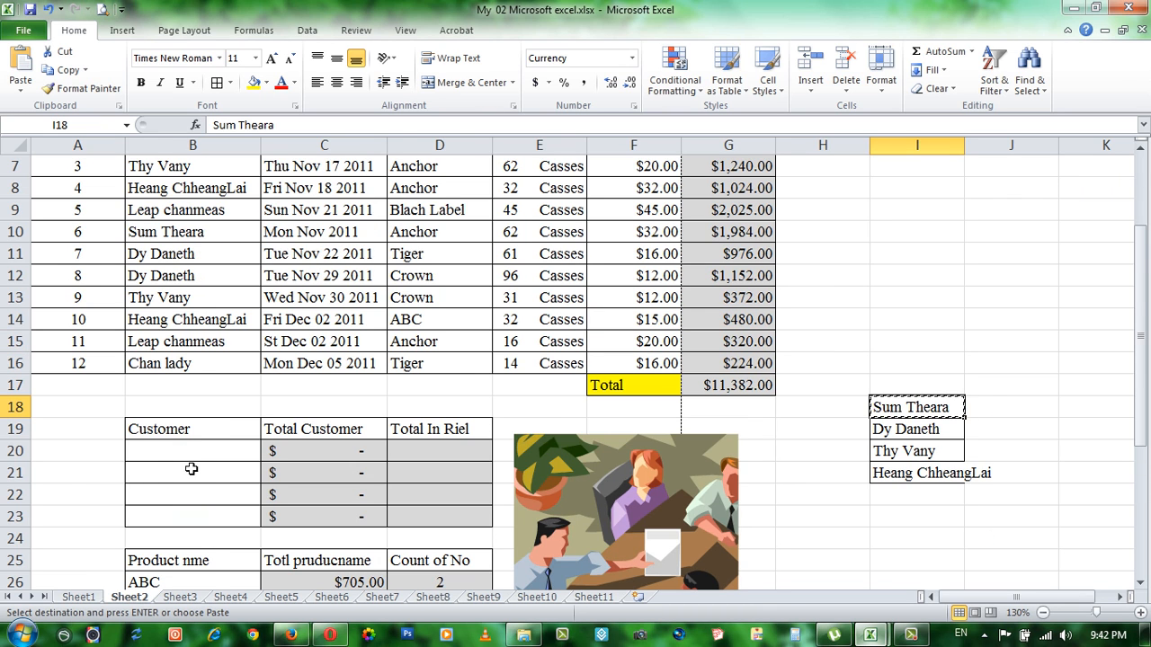
{"action": "scroll", "coordinate": [191, 468], "scroll_direction": "up", "scroll_amount": 2}
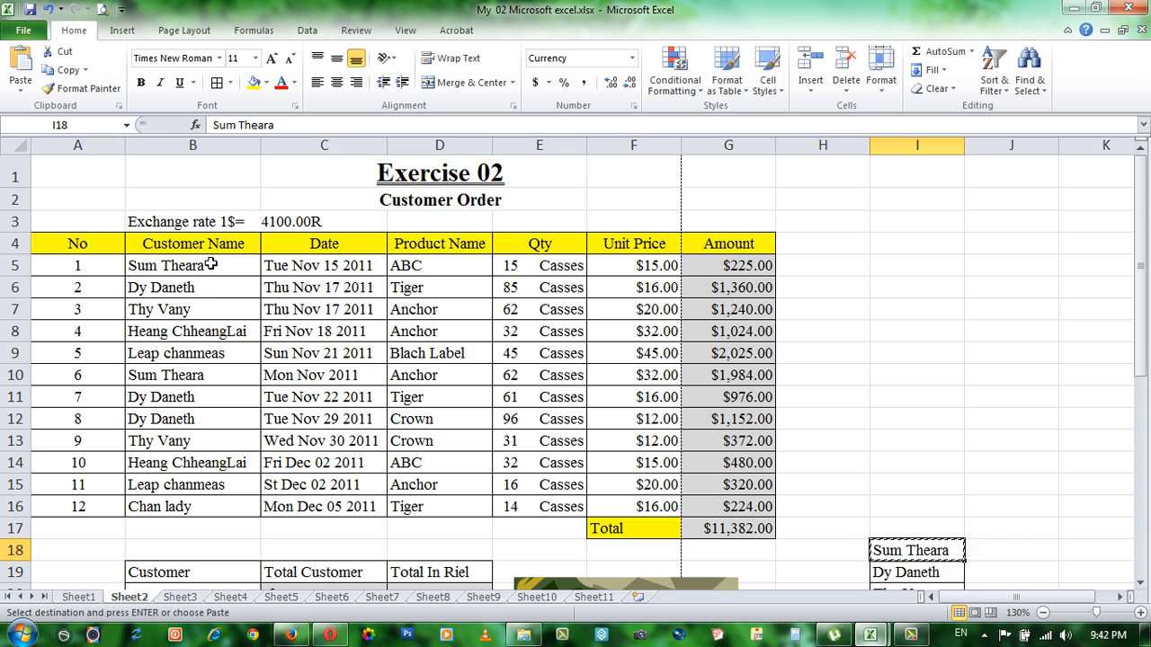
{"action": "scroll", "coordinate": [224, 305], "scroll_direction": "down", "scroll_amount": 1}
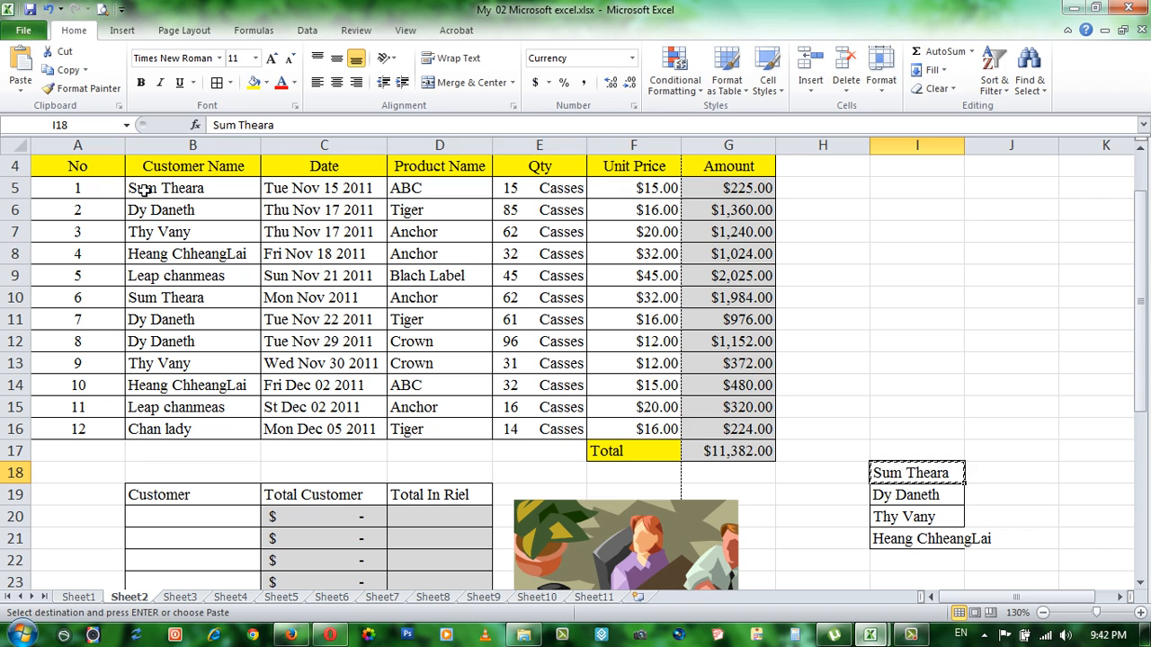
{"action": "left_click", "coordinate": [186, 187]}
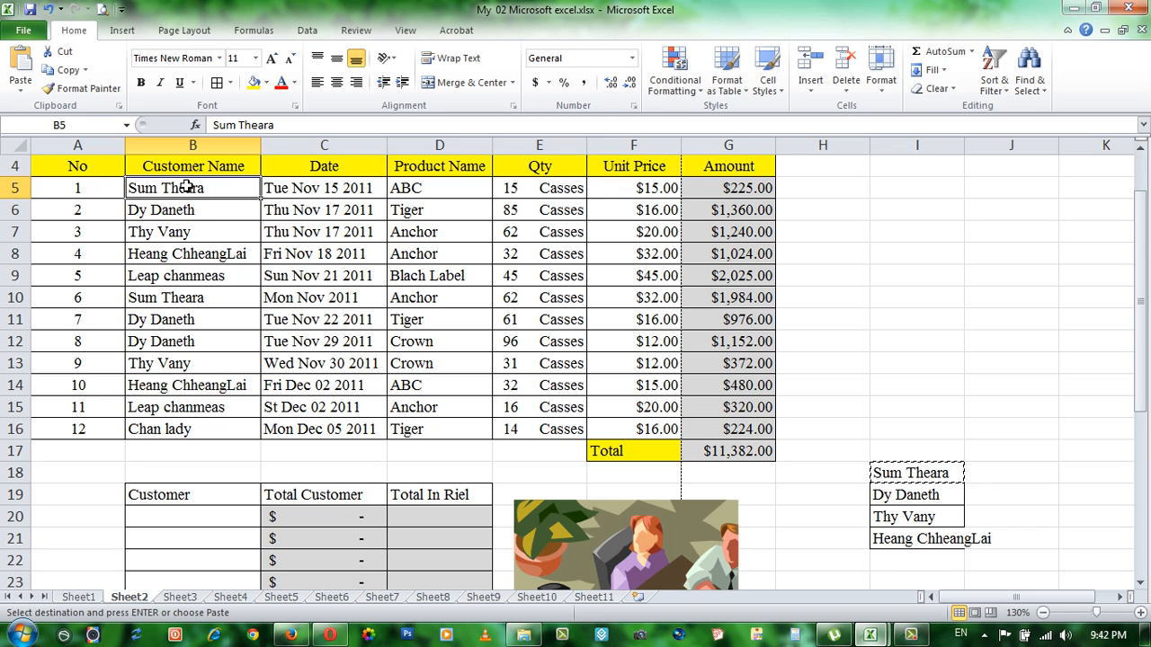
{"action": "left_click", "coordinate": [164, 301]}
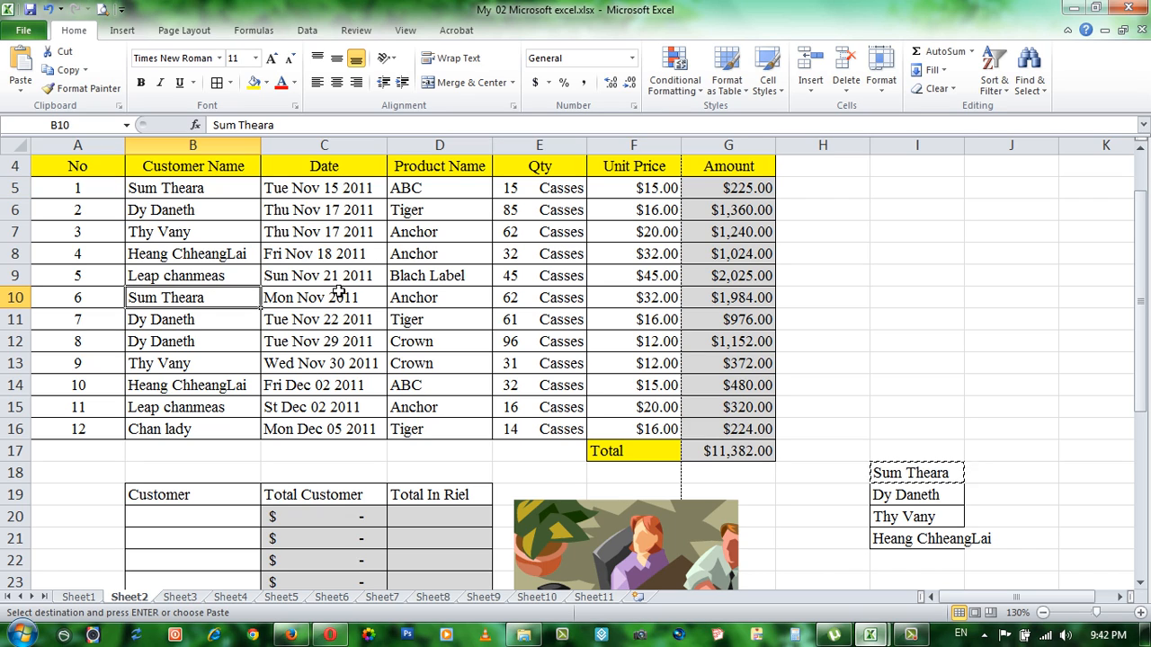
{"action": "left_click", "coordinate": [459, 189]}
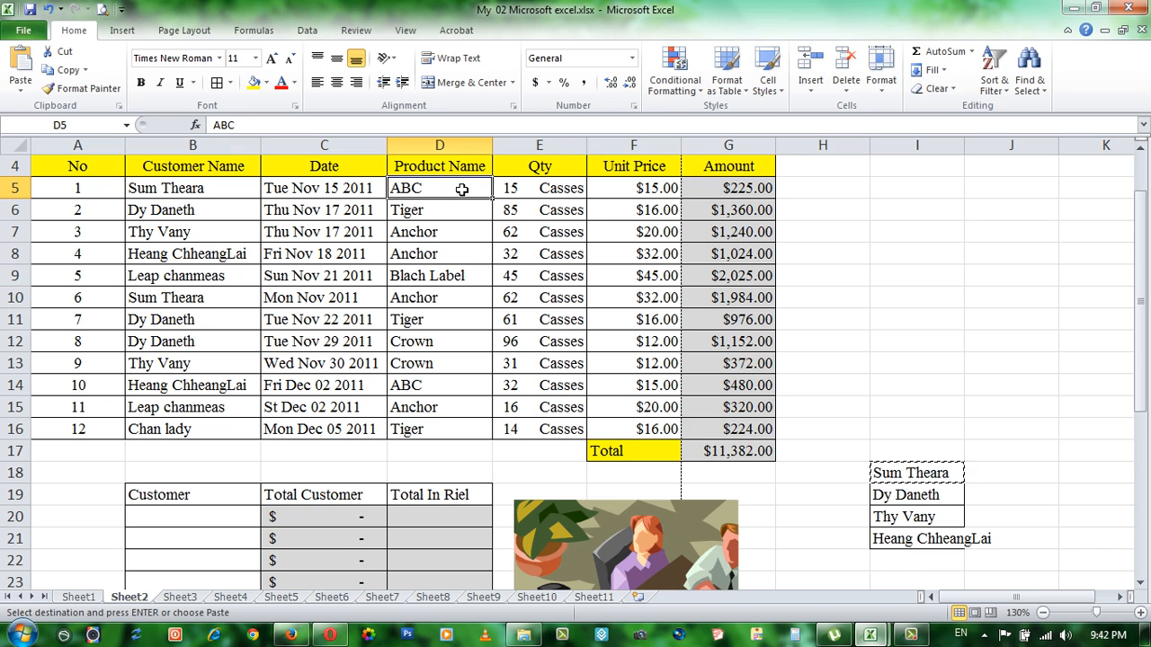
{"action": "left_click", "coordinate": [517, 190]}
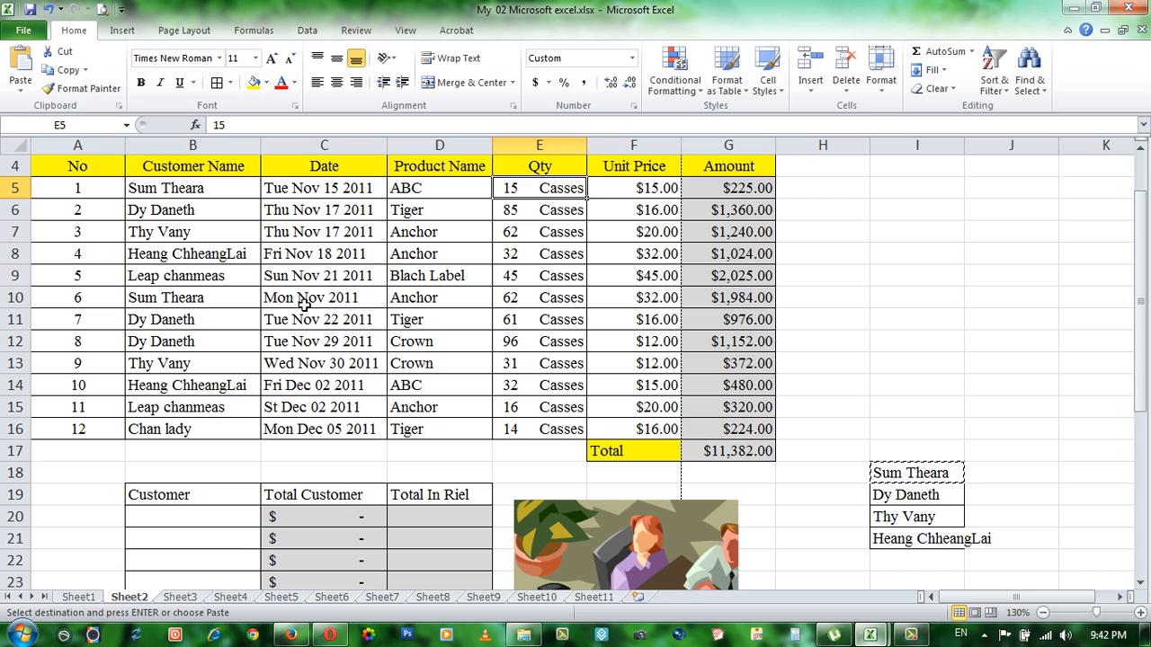
{"action": "left_click", "coordinate": [420, 302]}
{"action": "left_click", "coordinate": [526, 298]}
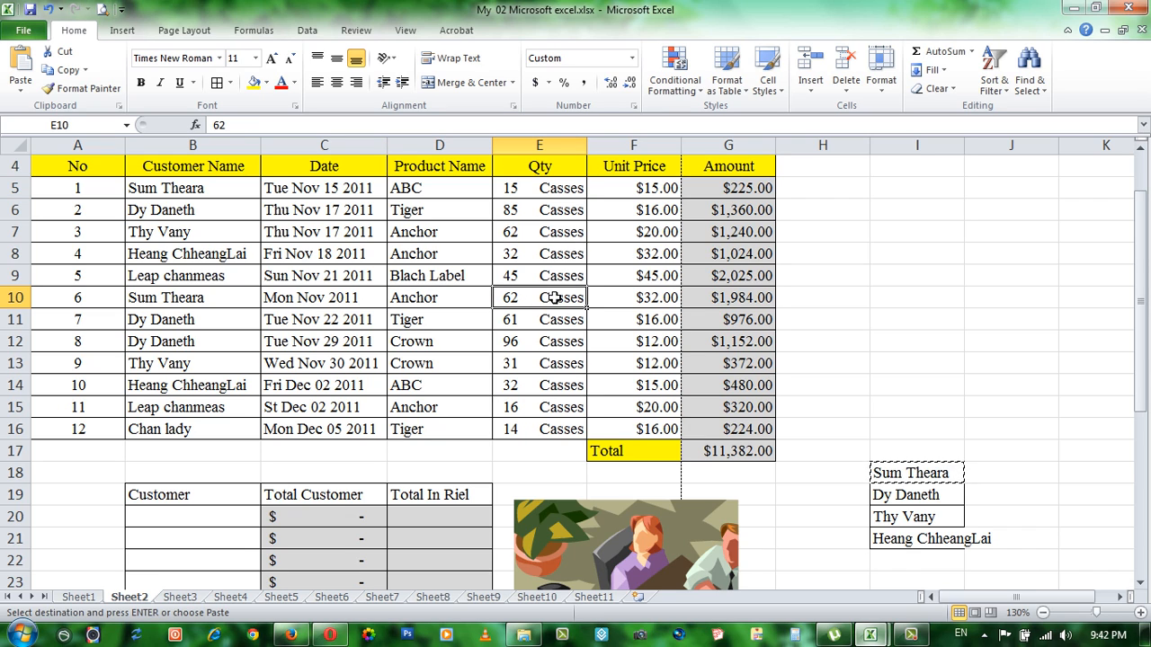
{"action": "left_click", "coordinate": [712, 302]}
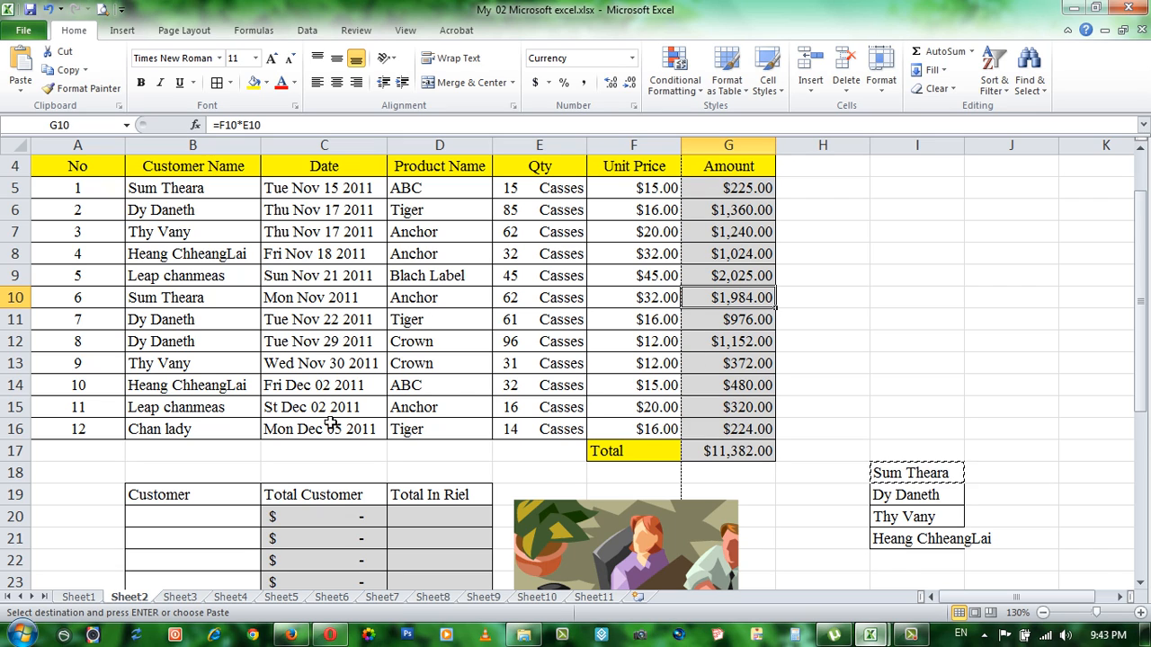
Step: Paste the copied customer name into the first Customer cell, B20
{"action": "left_click", "coordinate": [212, 526]}
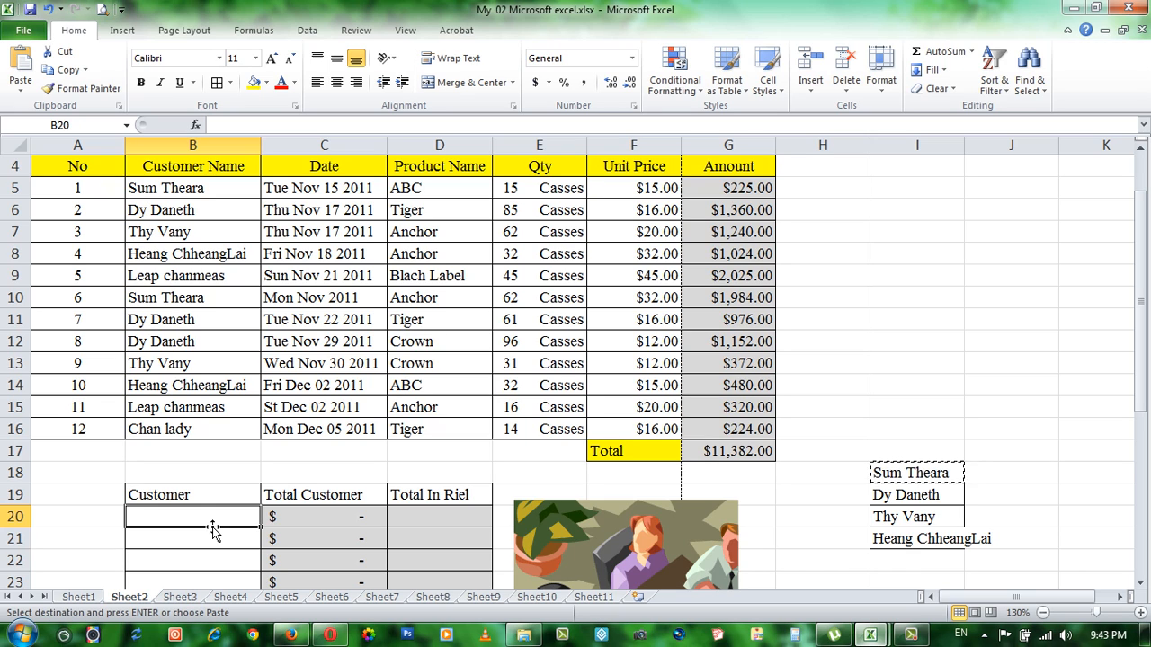
{"action": "key", "text": "Return"}
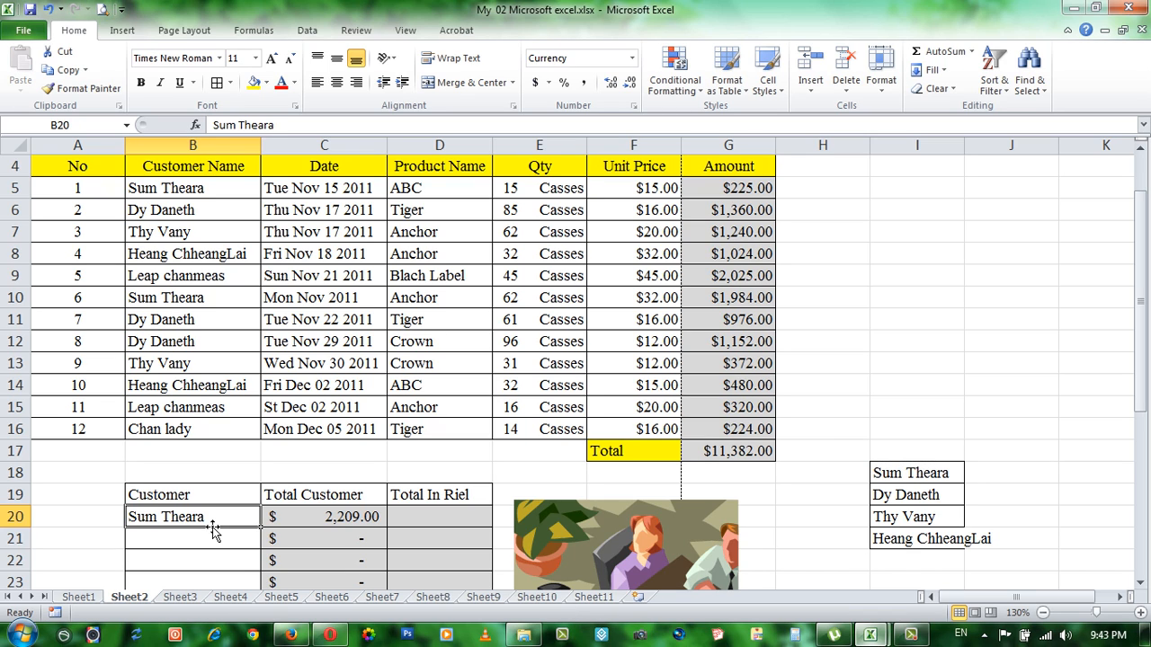
Step: Check the SUMIF total in C20 against the first customer's order amounts in G5 and G10
{"action": "left_click", "coordinate": [349, 522]}
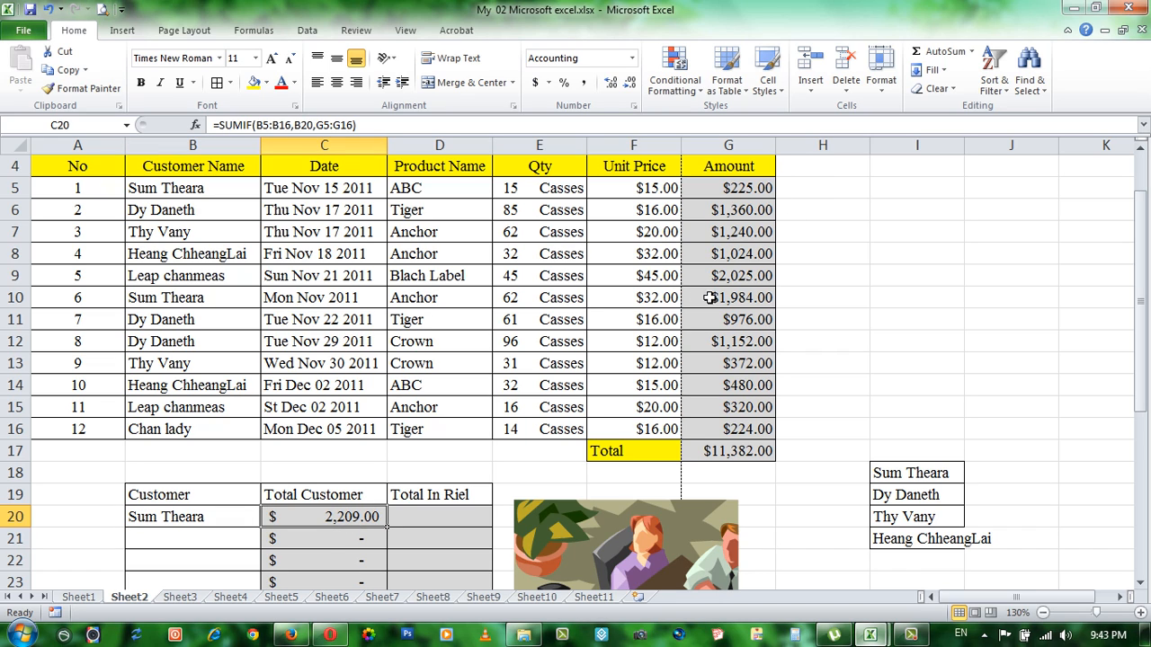
{"action": "left_click", "coordinate": [206, 194]}
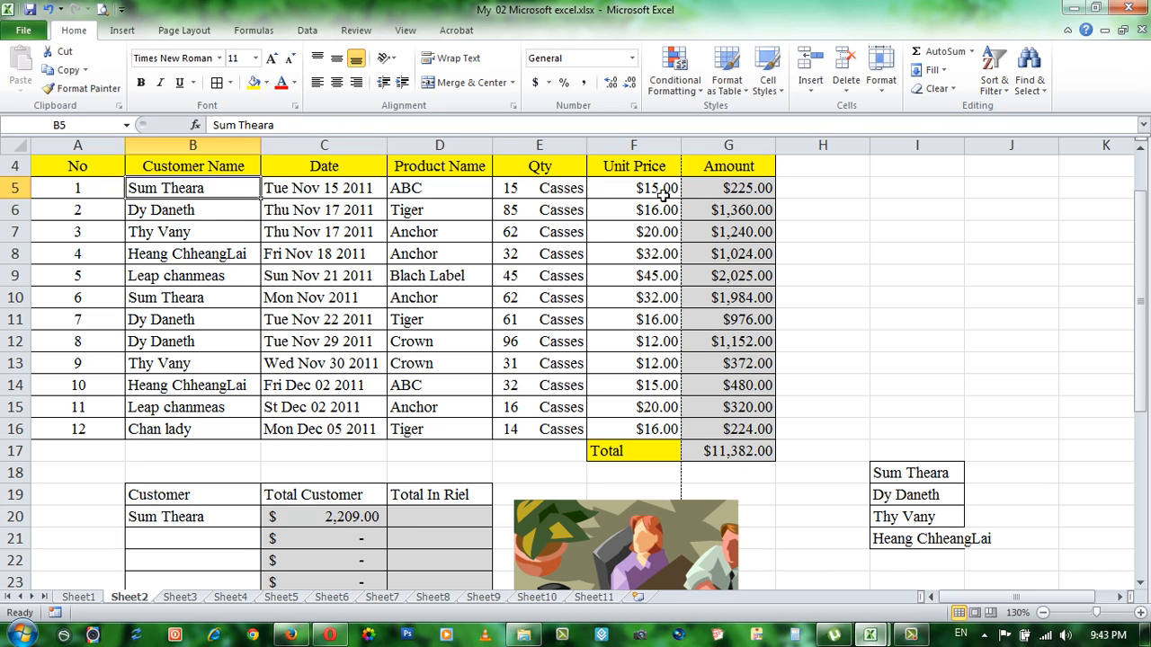
{"action": "left_click", "coordinate": [724, 187]}
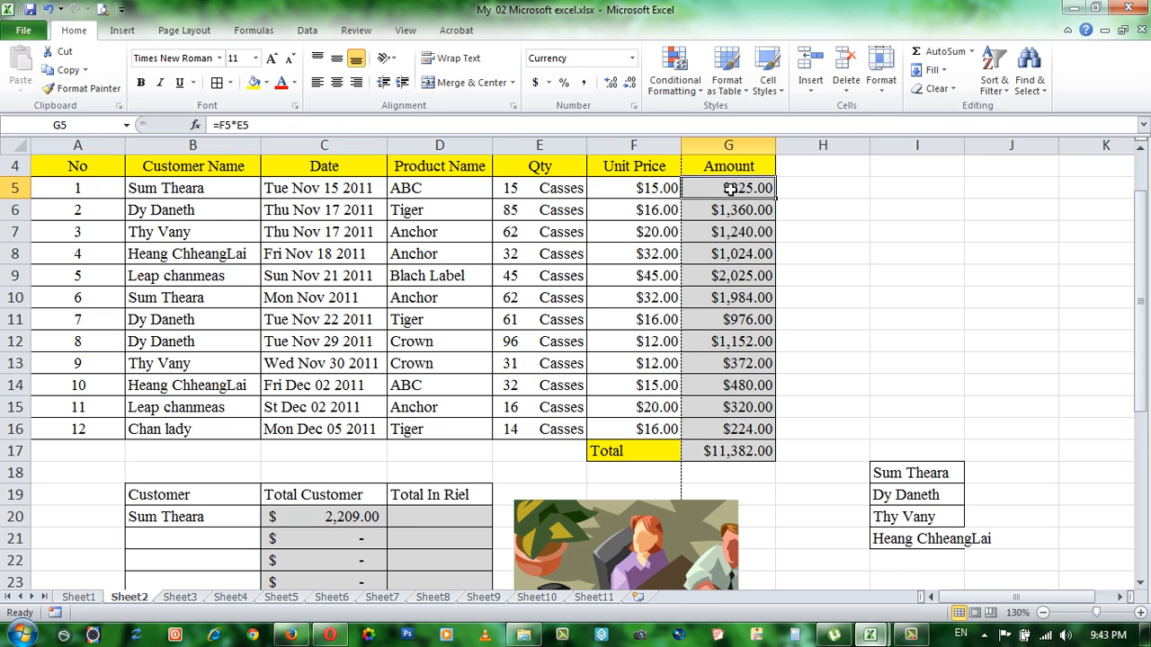
{"action": "left_click", "coordinate": [162, 301]}
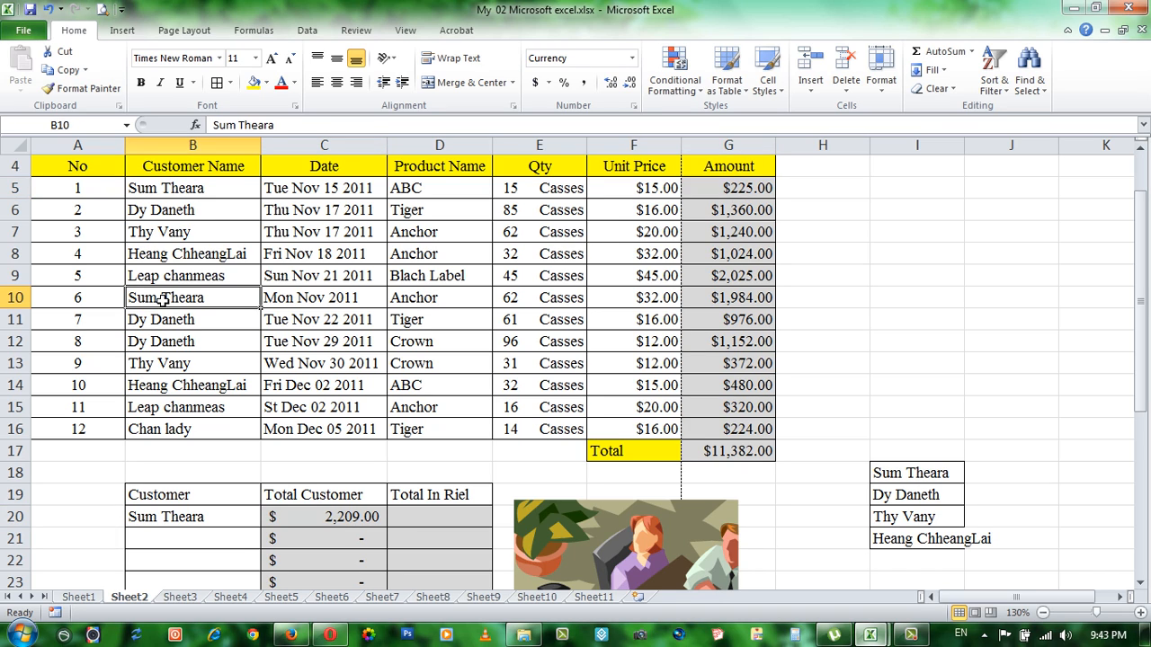
{"action": "left_click", "coordinate": [702, 306]}
{"action": "left_click", "coordinate": [344, 517]}
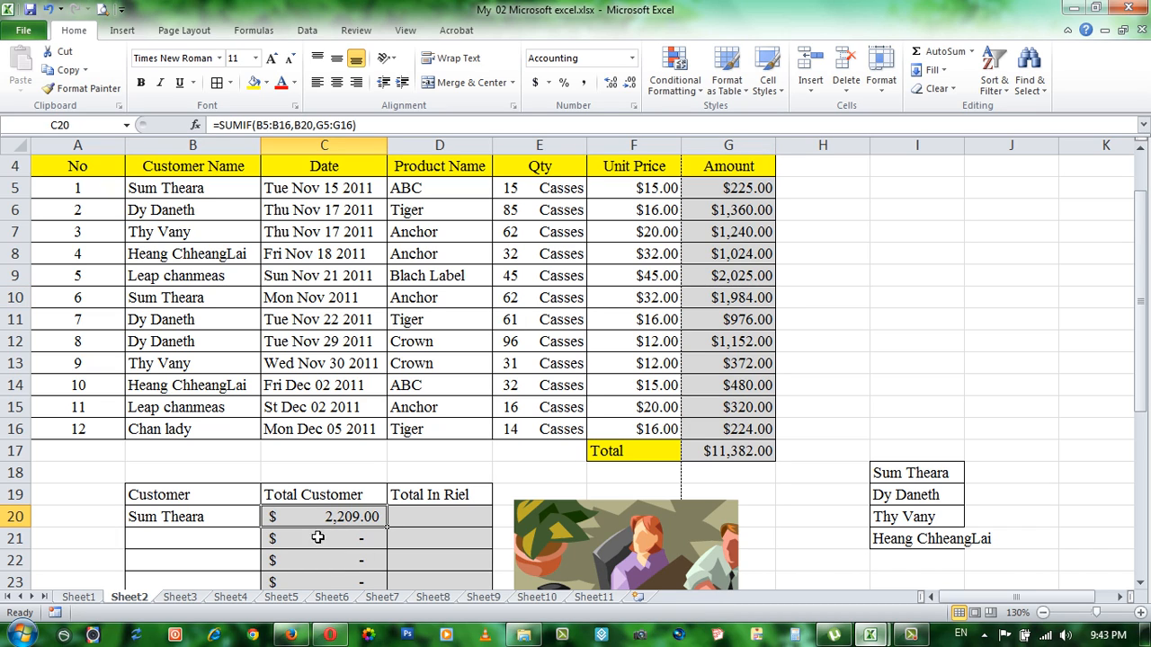
Step: Locate the second customer's name in I19 and examine the products, quantities and unit prices of the matching orders in rows 11 and 12
{"action": "left_click", "coordinate": [200, 540]}
{"action": "scroll", "coordinate": [836, 543], "scroll_direction": "down", "scroll_amount": 2}
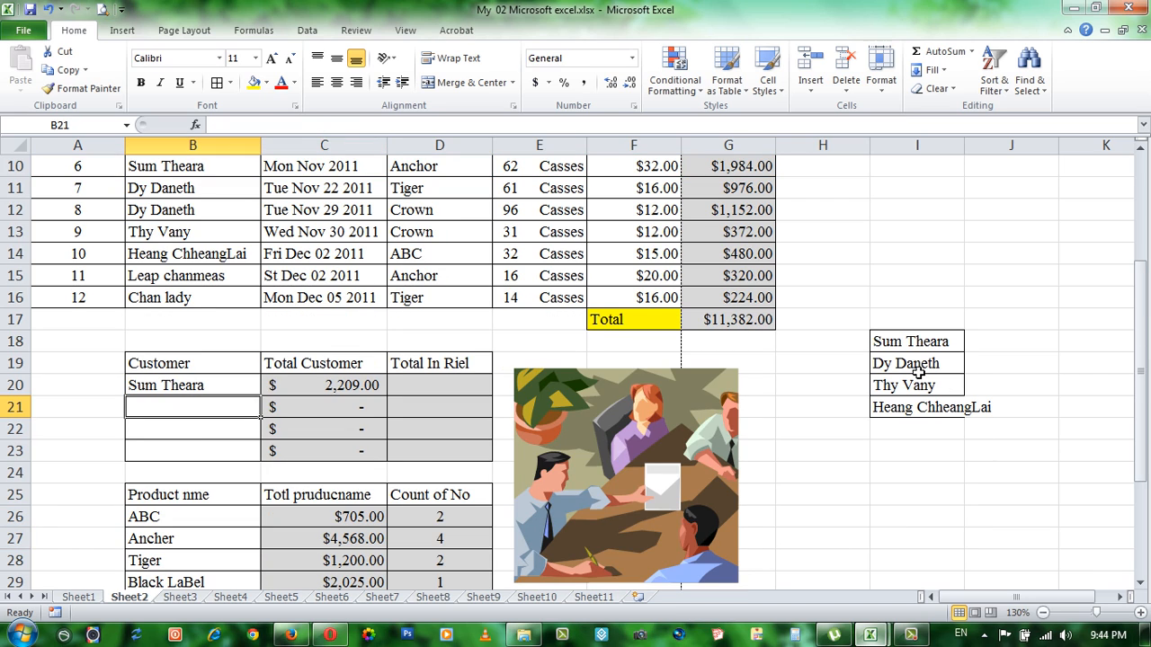
{"action": "scroll", "coordinate": [912, 376], "scroll_direction": "up", "scroll_amount": 1}
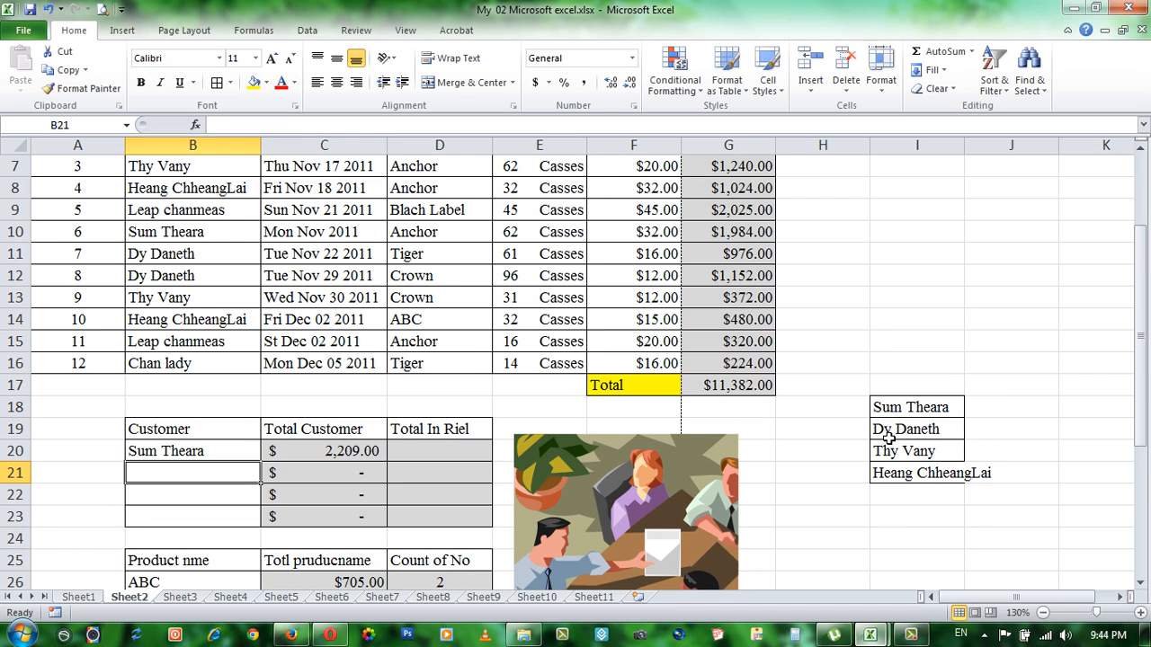
{"action": "left_click", "coordinate": [888, 430]}
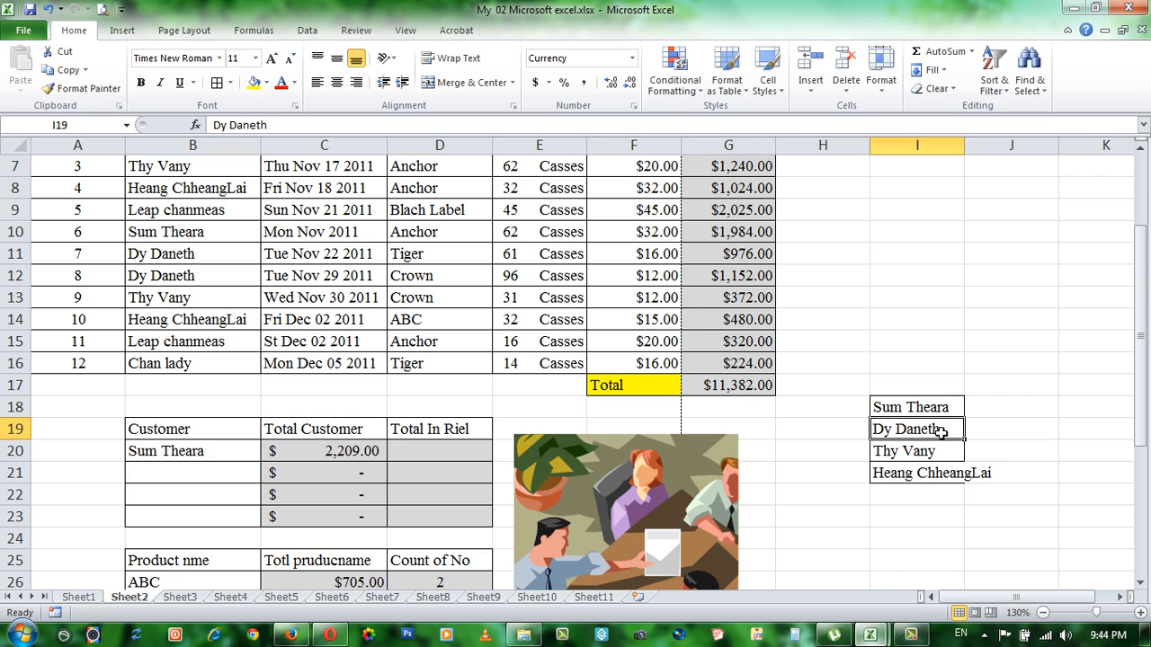
{"action": "left_click", "coordinate": [155, 255]}
{"action": "left_click", "coordinate": [161, 275]}
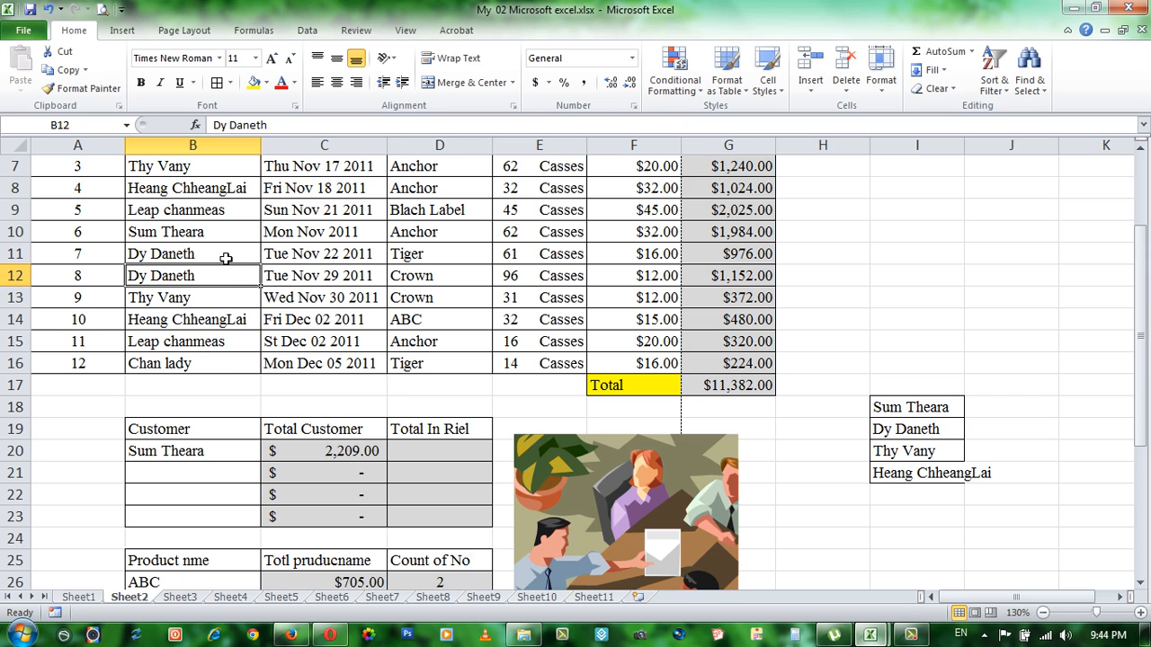
{"action": "left_click", "coordinate": [226, 256]}
{"action": "left_click", "coordinate": [352, 254]}
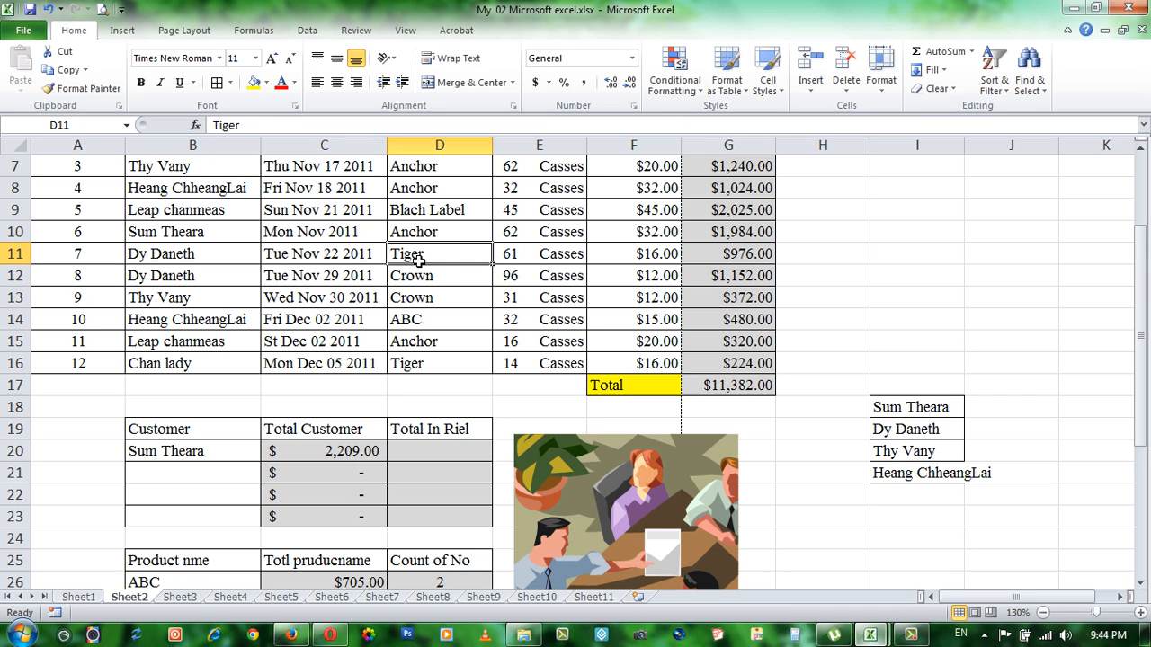
{"action": "left_click", "coordinate": [434, 256]}
{"action": "left_click", "coordinate": [530, 258]}
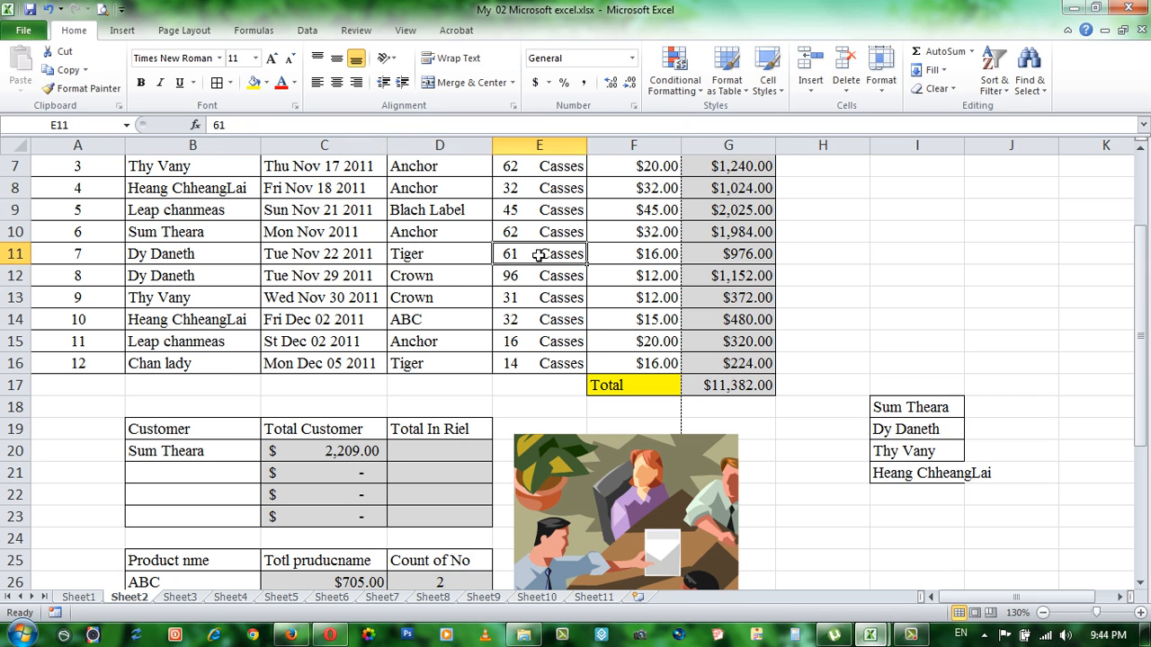
{"action": "left_click", "coordinate": [414, 280]}
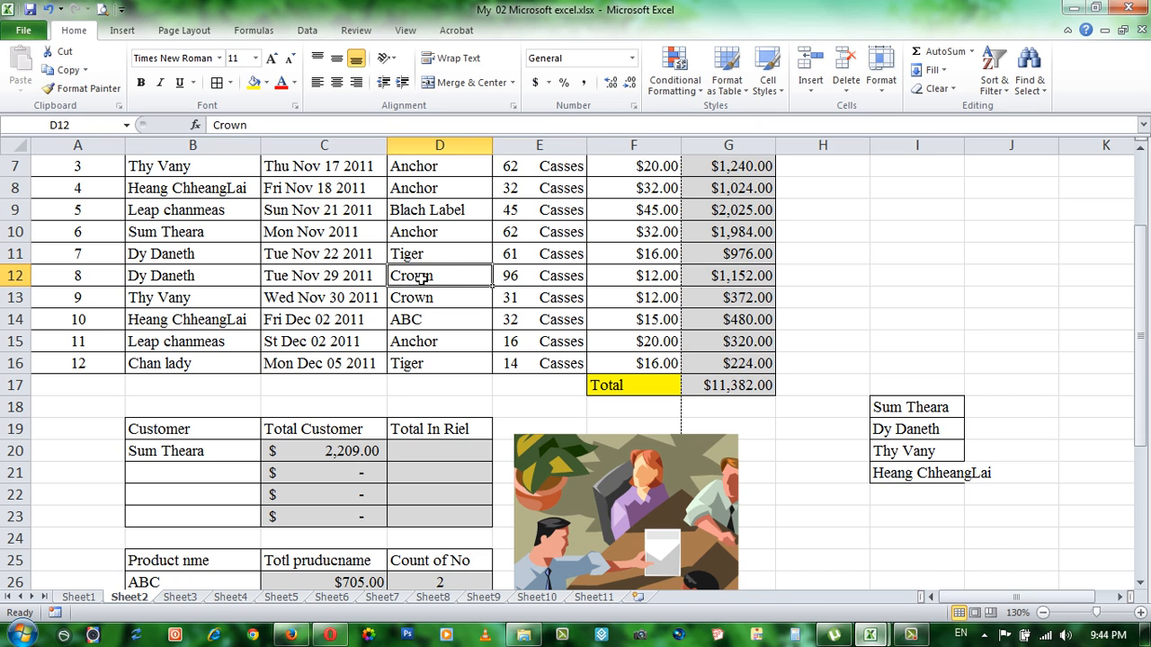
{"action": "left_click", "coordinate": [533, 276]}
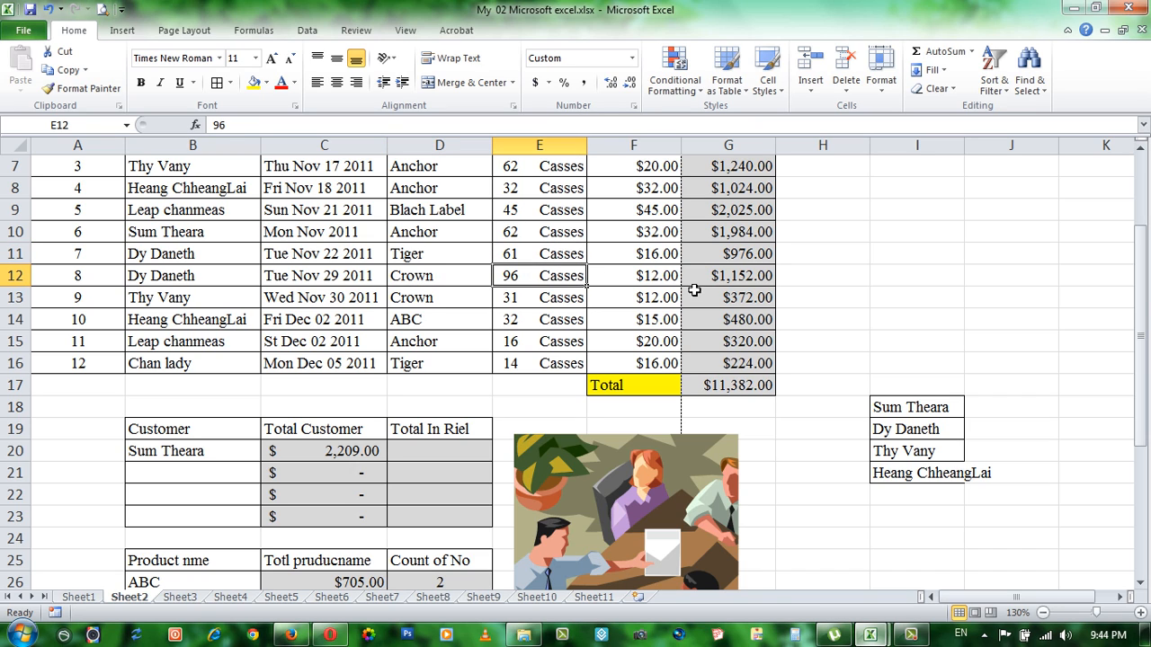
{"action": "left_click", "coordinate": [650, 281]}
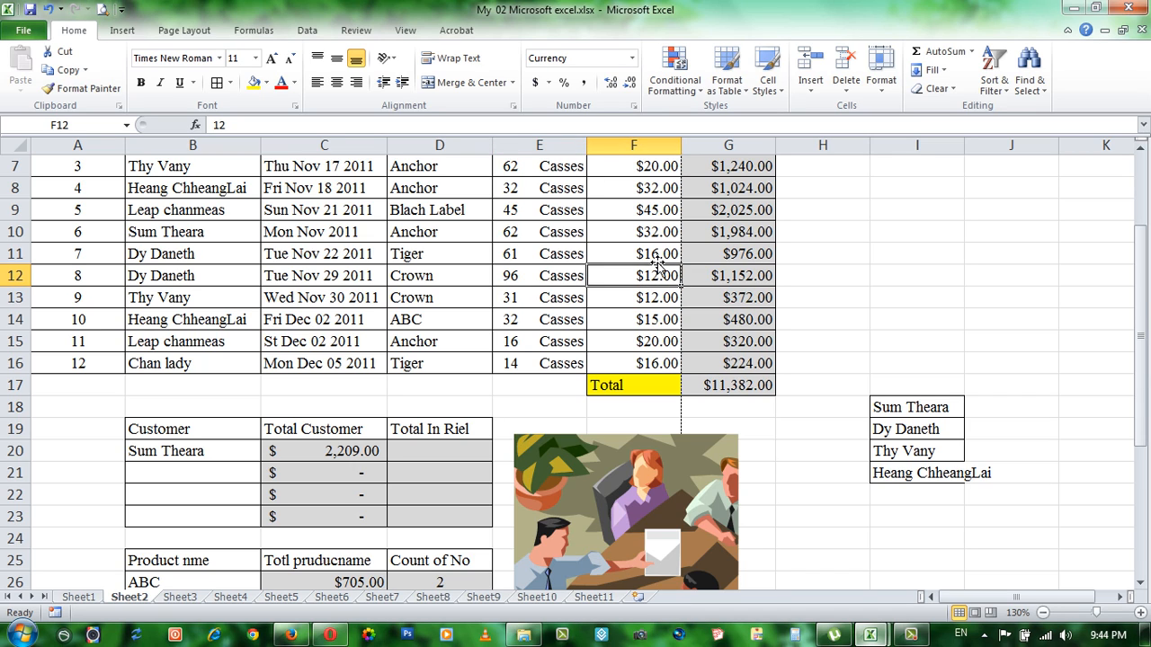
{"action": "left_click", "coordinate": [656, 257]}
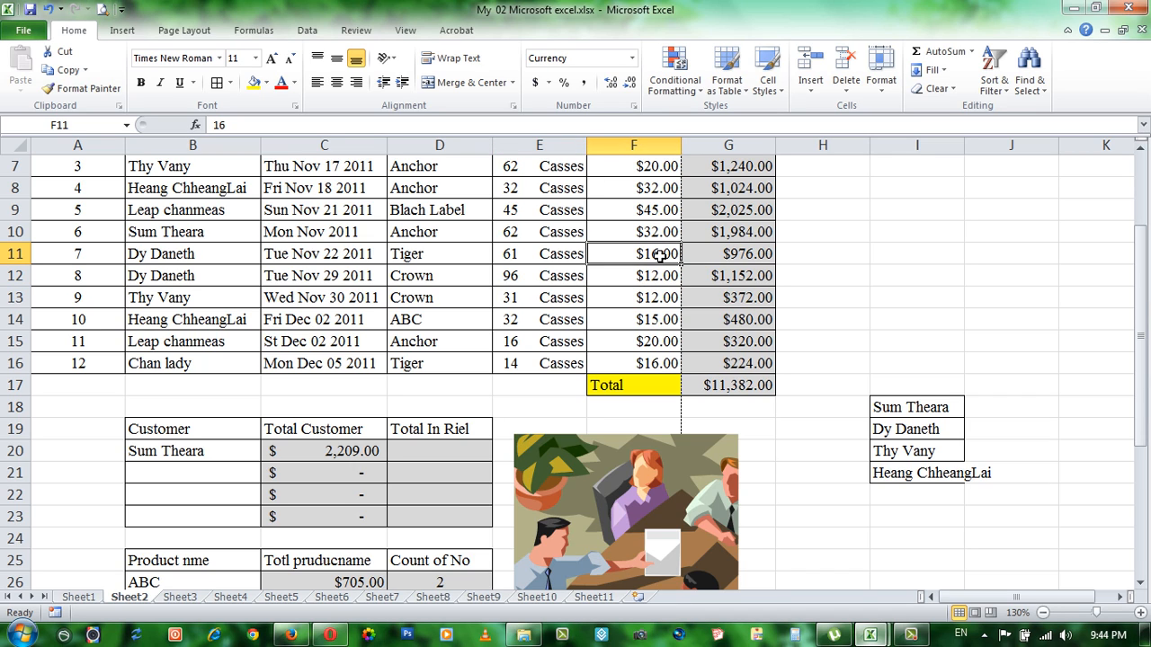
Step: Compare the second customer's order amounts in G11 and G12
{"action": "left_click", "coordinate": [724, 276]}
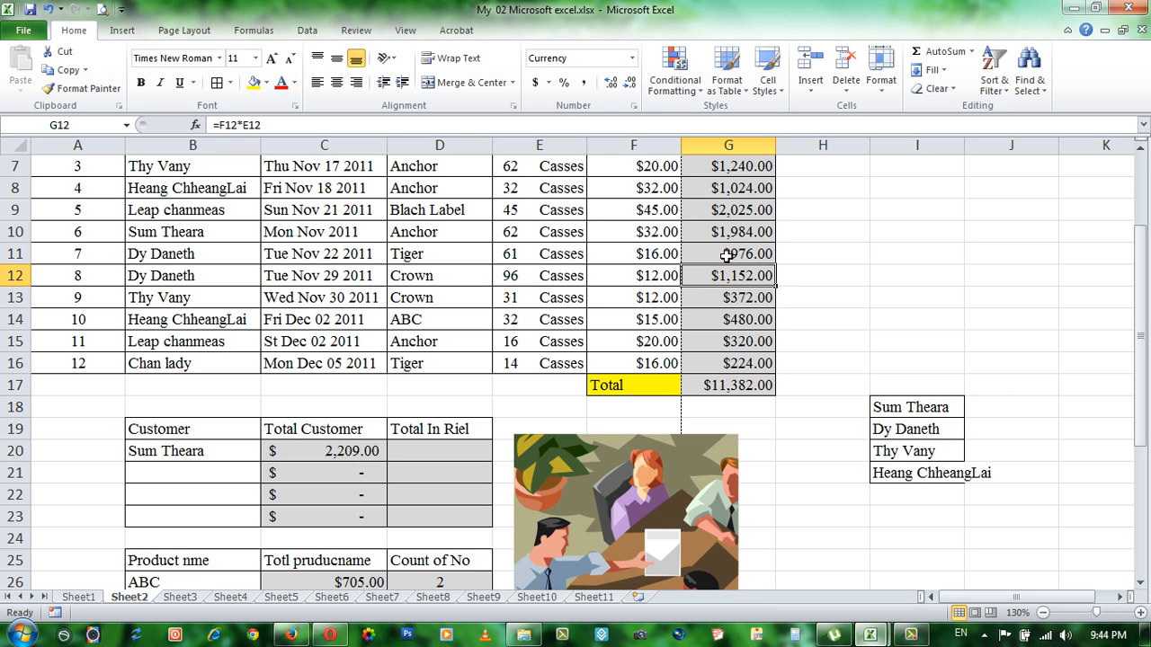
{"action": "left_click", "coordinate": [726, 255]}
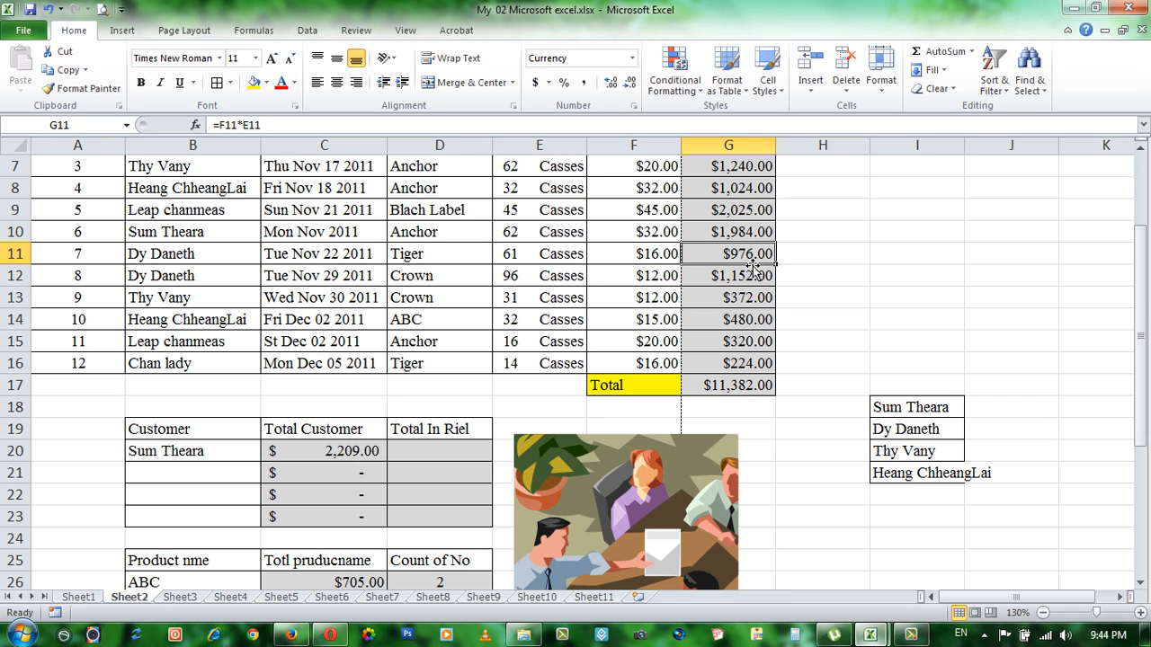
{"action": "left_click", "coordinate": [732, 275]}
{"action": "left_click", "coordinate": [748, 259]}
{"action": "left_click", "coordinate": [699, 275]}
{"action": "left_click", "coordinate": [702, 254]}
{"action": "left_click", "coordinate": [721, 277]}
{"action": "left_click", "coordinate": [699, 255]}
{"action": "left_click", "coordinate": [699, 275]}
{"action": "left_click", "coordinate": [701, 255]}
{"action": "left_click", "coordinate": [698, 273]}
{"action": "left_click", "coordinate": [707, 253]}
Step: Enter the second customer's full name from I19 in Customer cell B21 and check the resulting total in C21
{"action": "left_click", "coordinate": [171, 471]}
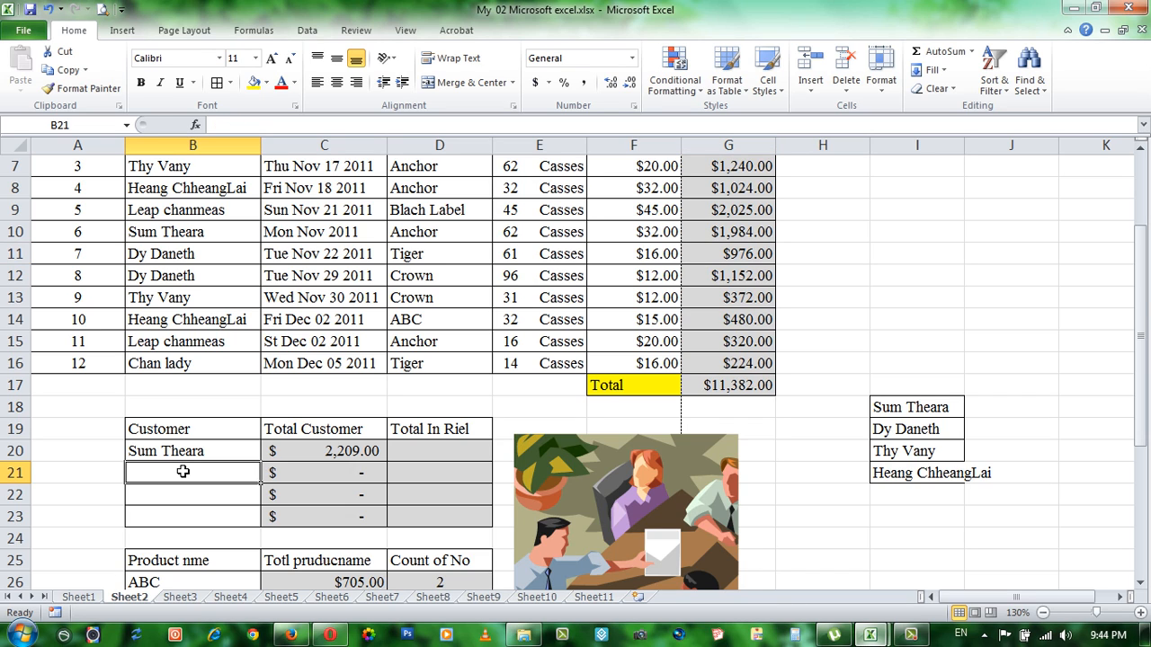
{"action": "type", "text": "Dy Daneth"}
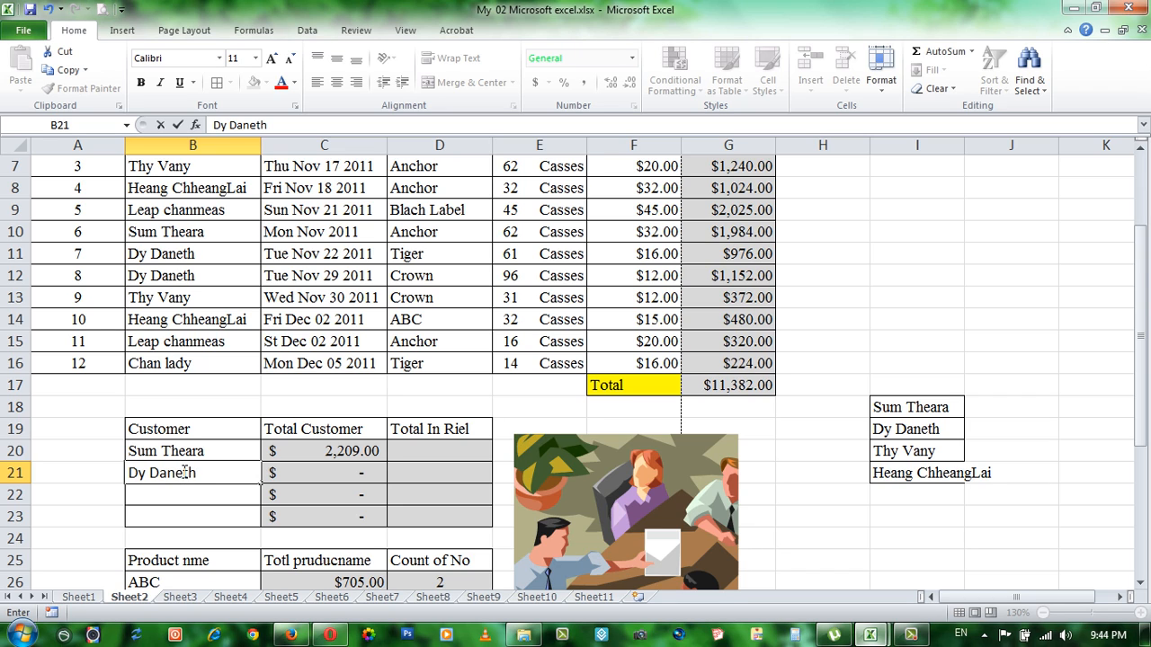
{"action": "key", "text": "Return"}
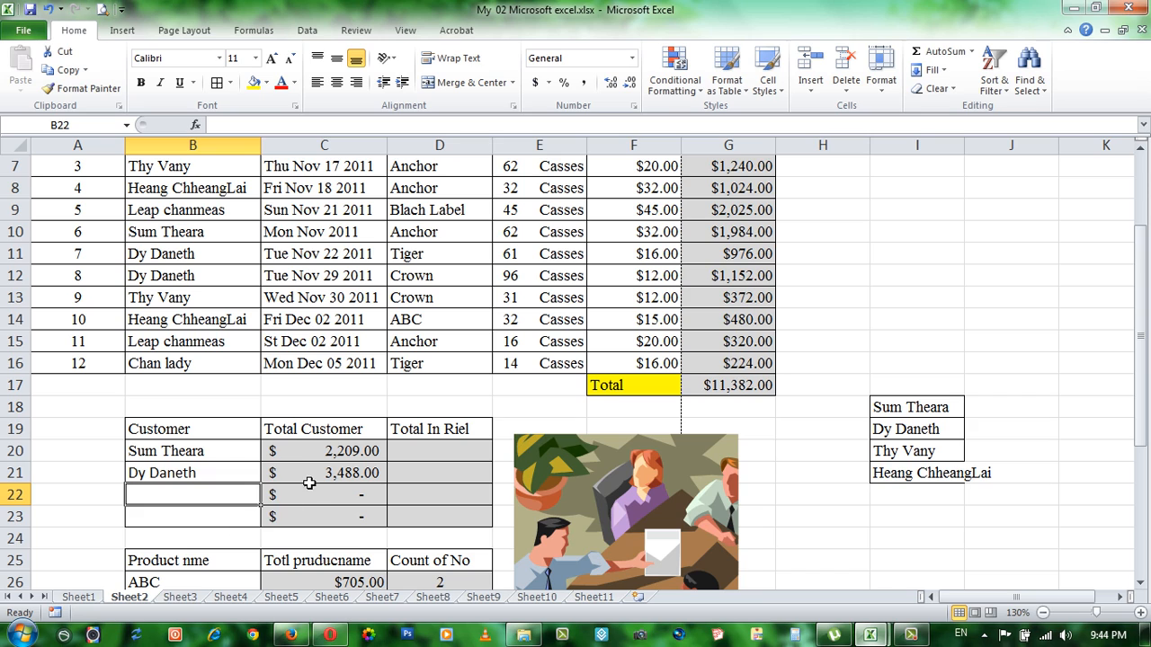
{"action": "left_click", "coordinate": [340, 475]}
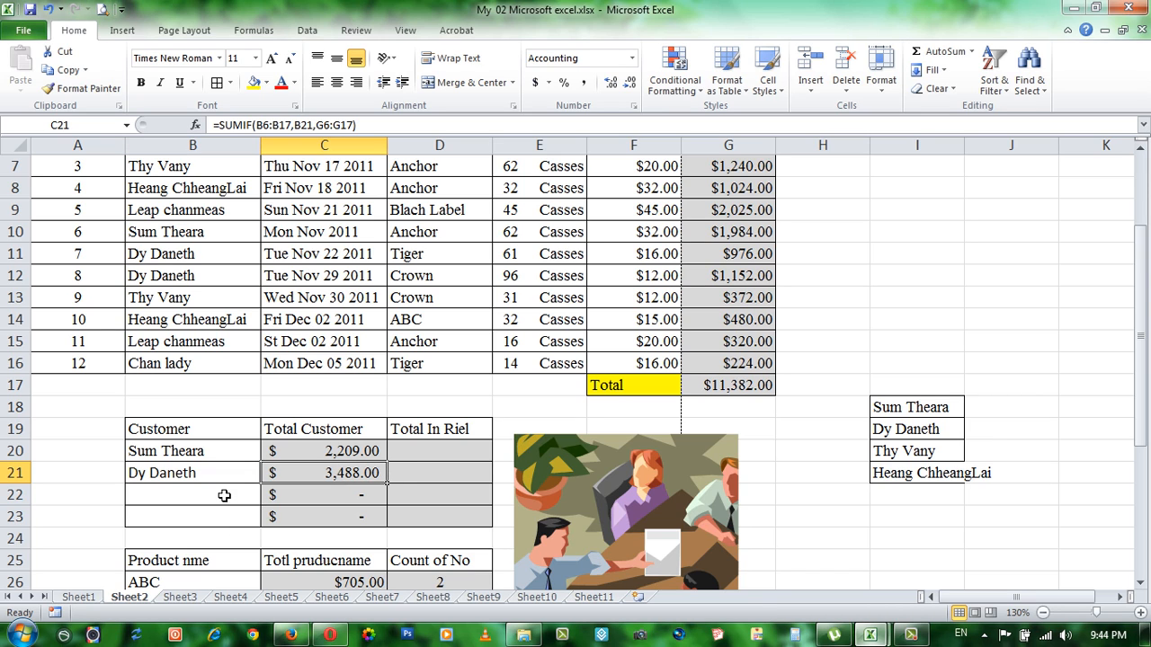
Step: Enter the third customer's full name from I20 in Customer cell B22
{"action": "left_click", "coordinate": [187, 500]}
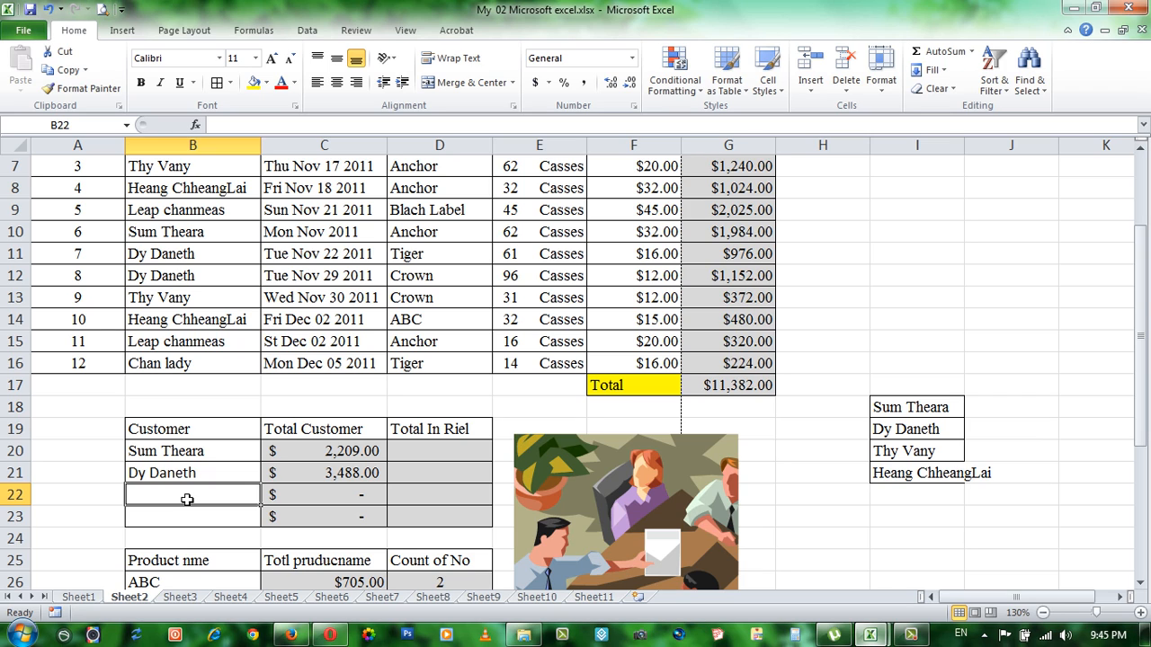
{"action": "type", "text": "Thy"}
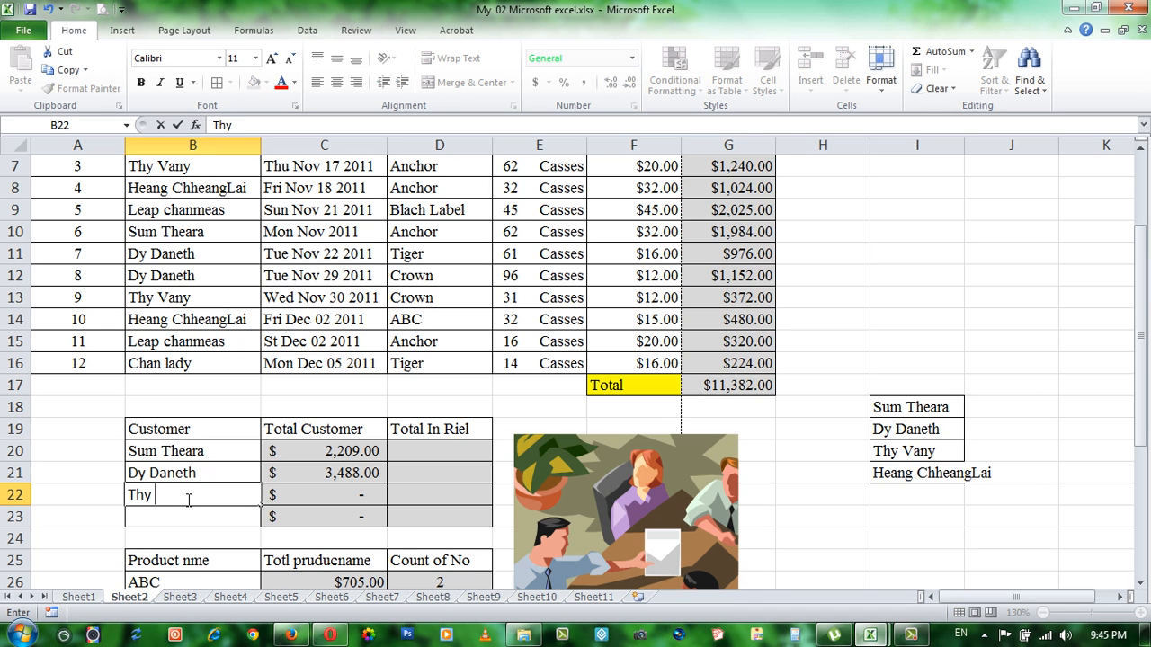
{"action": "type", "text": " Vany"}
{"action": "key", "text": "Return"}
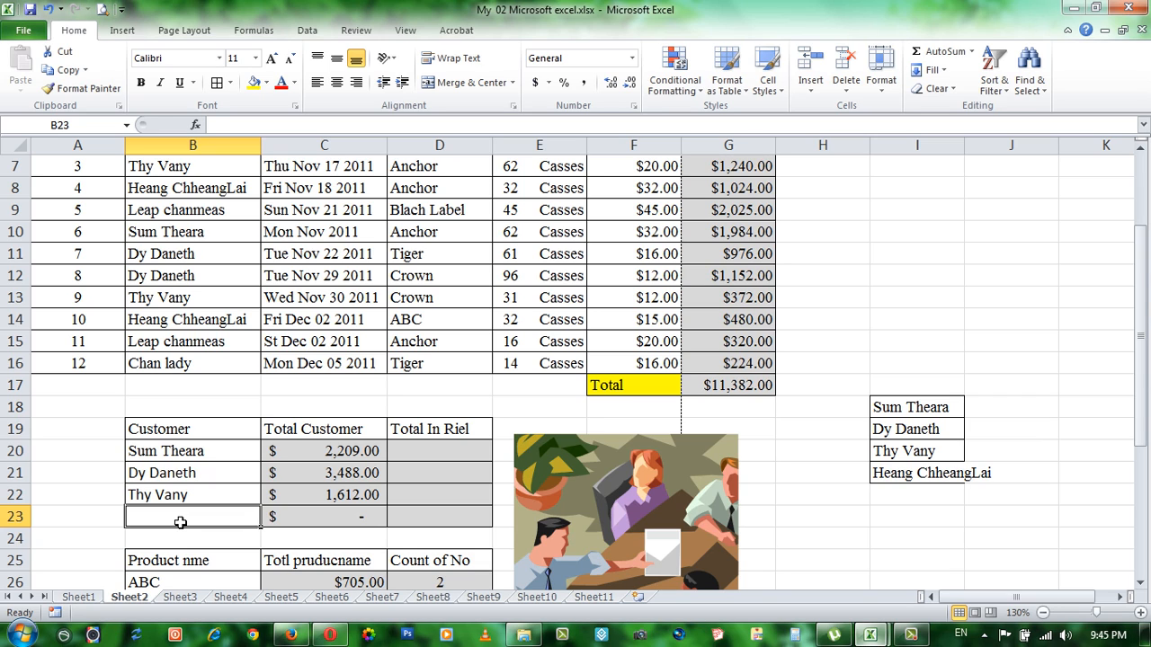
Step: Enter the fourth customer's full name from I21 in Customer cell B23 and check the resulting total in C23
{"action": "type", "text": "He"}
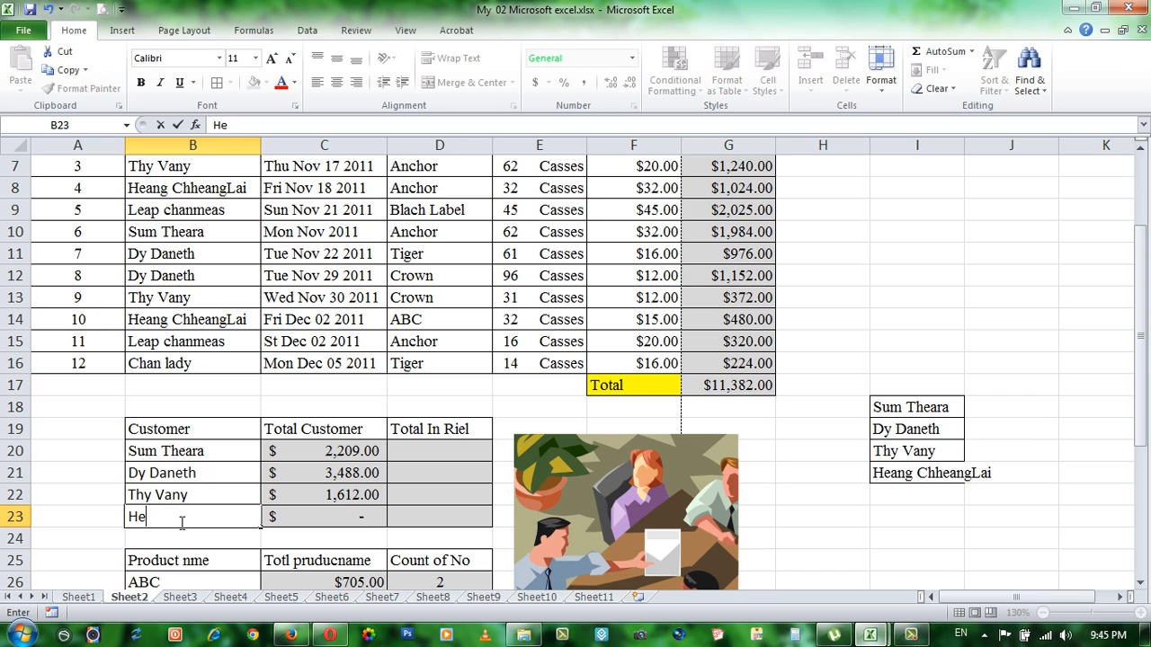
{"action": "type", "text": "nang Chhen"}
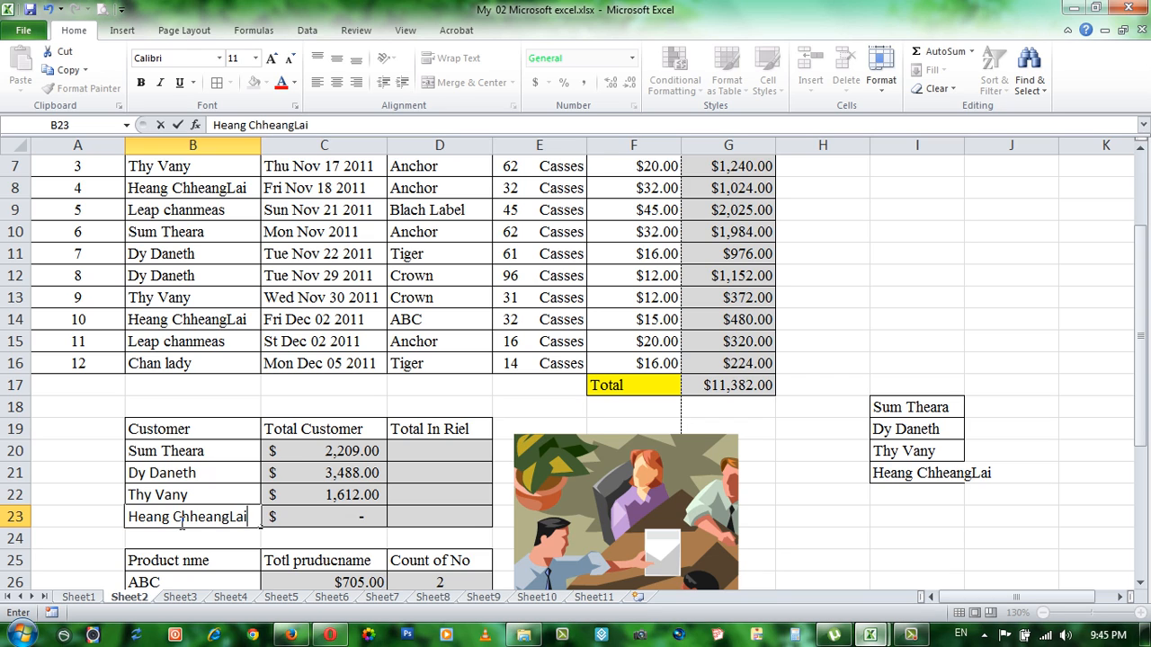
{"action": "key", "text": "Return"}
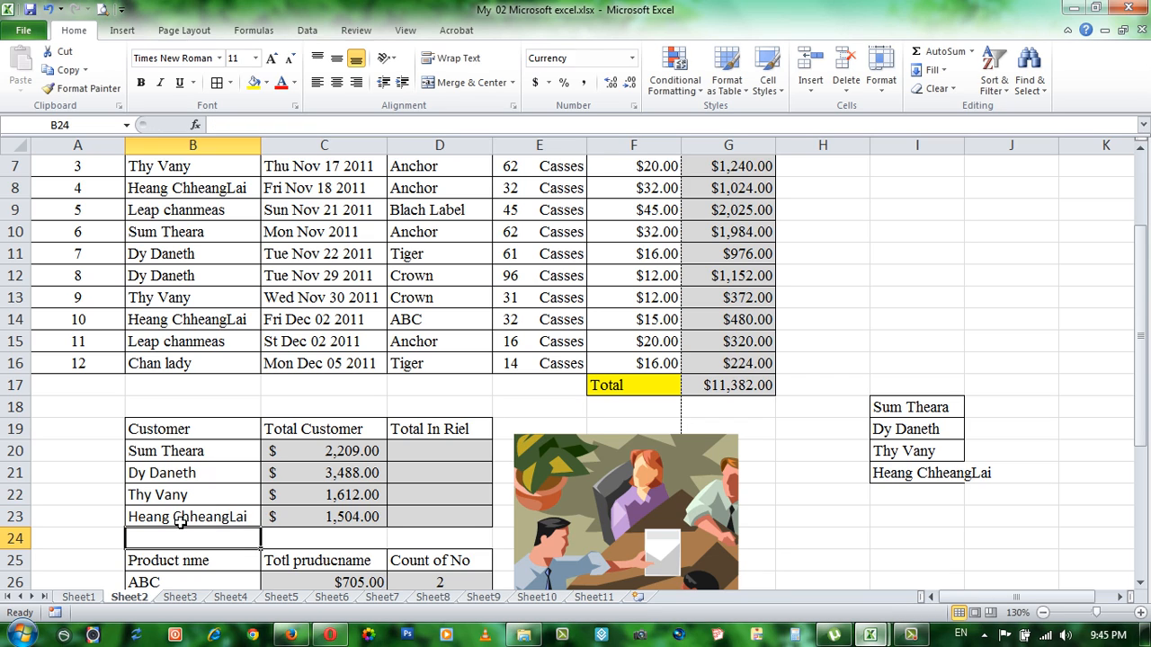
{"action": "left_click", "coordinate": [338, 519]}
{"action": "left_click", "coordinate": [423, 449]}
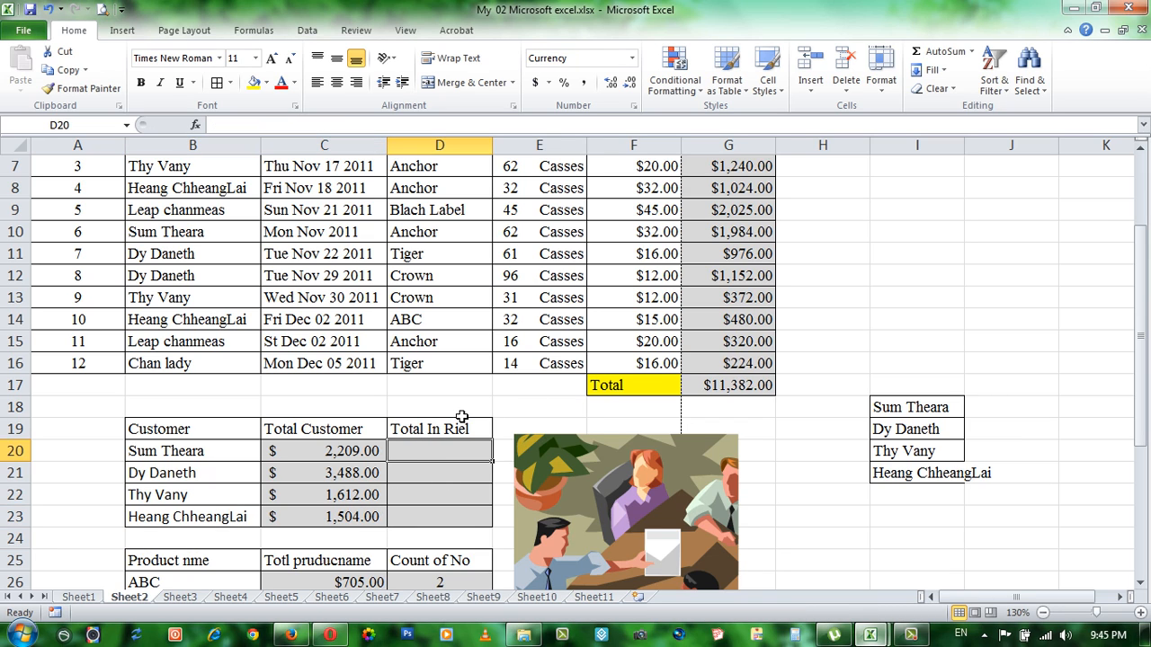
{"action": "left_click", "coordinate": [438, 475]}
{"action": "left_click", "coordinate": [443, 452]}
{"action": "left_click", "coordinate": [435, 472]}
{"action": "left_click", "coordinate": [429, 499]}
{"action": "left_click", "coordinate": [434, 512]}
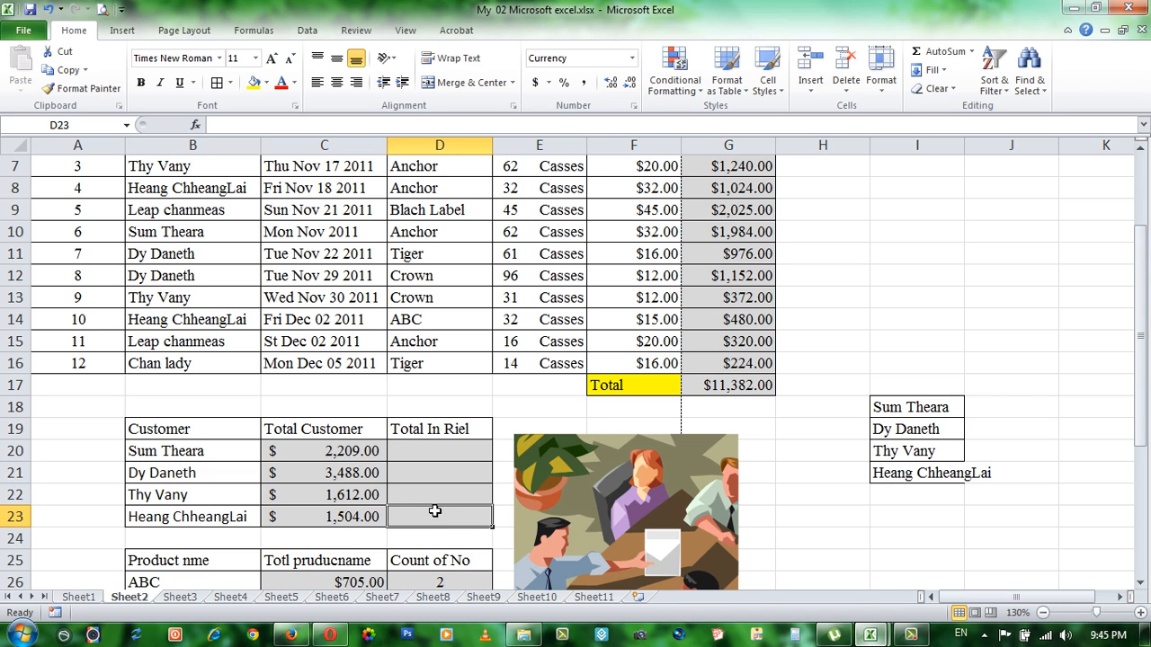
{"action": "left_click", "coordinate": [439, 495]}
{"action": "left_click", "coordinate": [447, 473]}
{"action": "left_click", "coordinate": [456, 452]}
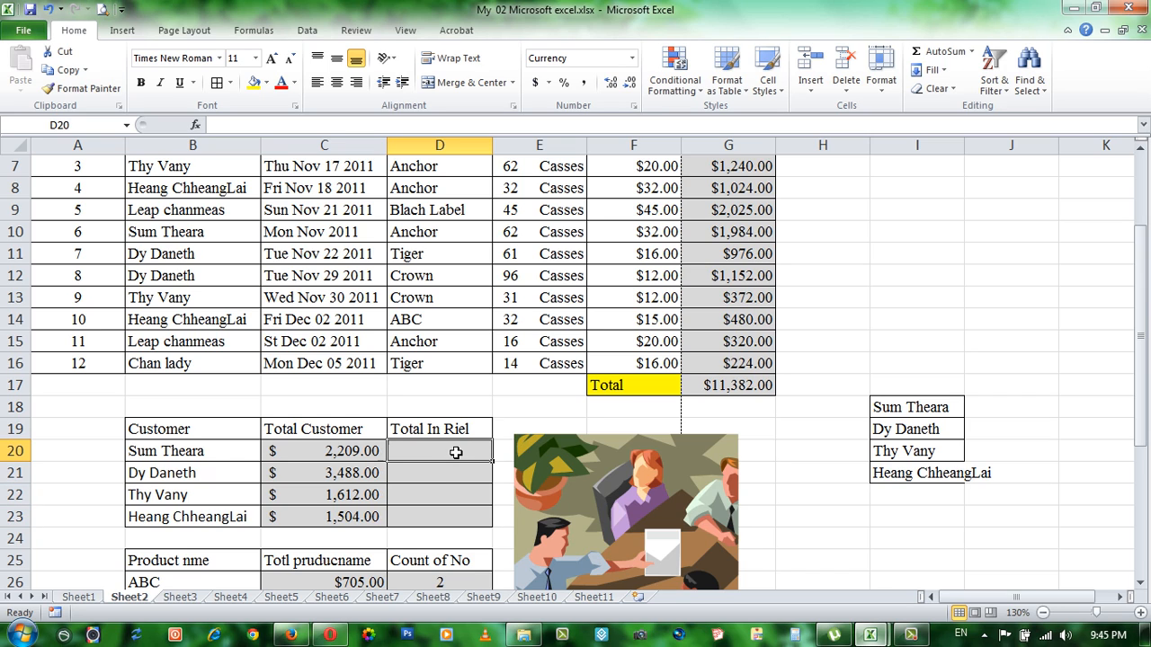
{"action": "left_click", "coordinate": [439, 481]}
{"action": "left_click", "coordinate": [434, 446]}
{"action": "left_click", "coordinate": [454, 486]}
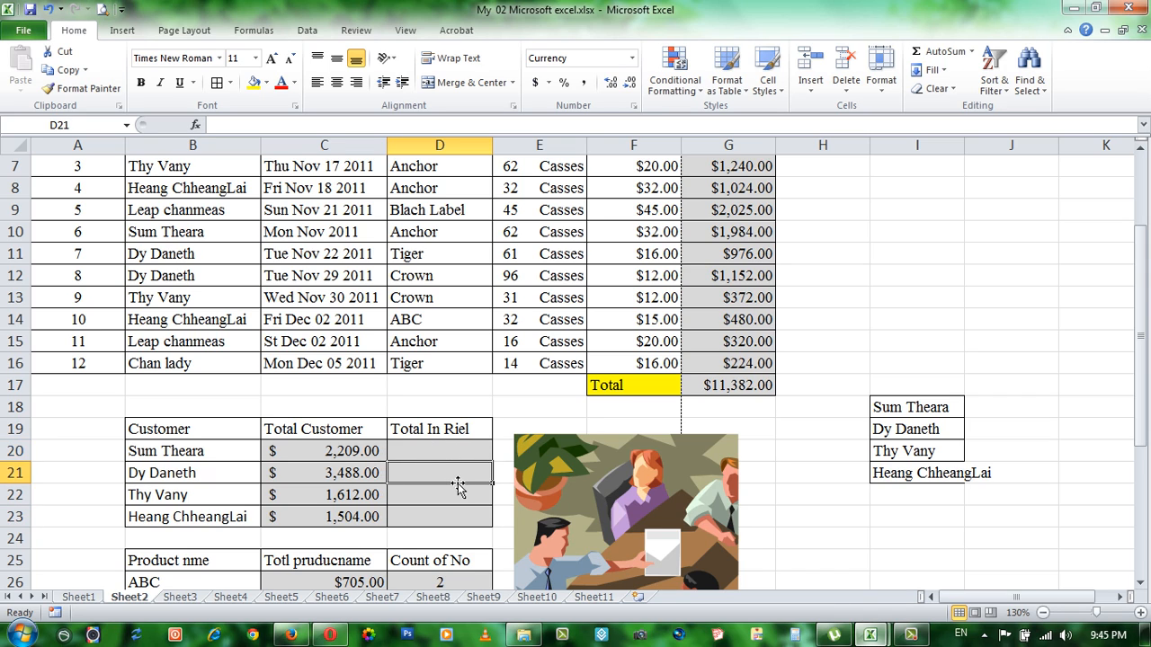
{"action": "left_click", "coordinate": [447, 456]}
{"action": "left_click", "coordinate": [444, 471]}
{"action": "left_click", "coordinate": [441, 454]}
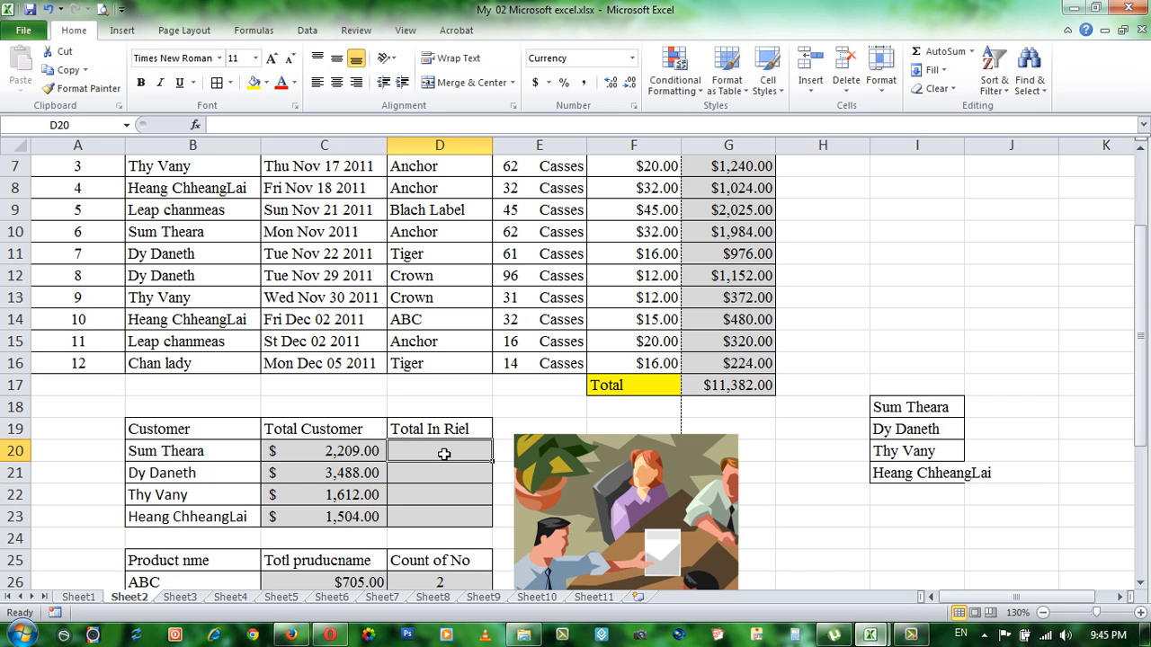
{"action": "left_click", "coordinate": [441, 475]}
{"action": "left_click", "coordinate": [437, 454]}
{"action": "left_click", "coordinate": [437, 470]}
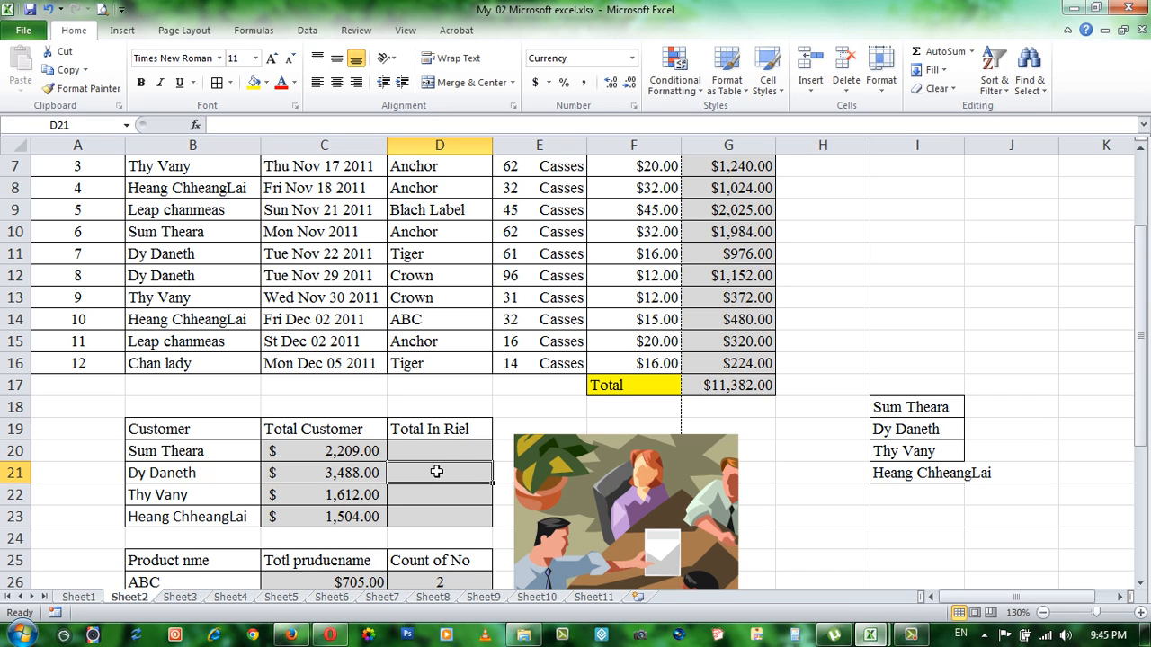
{"action": "left_click", "coordinate": [437, 451]}
{"action": "left_click", "coordinate": [438, 468]}
{"action": "left_click", "coordinate": [450, 455]}
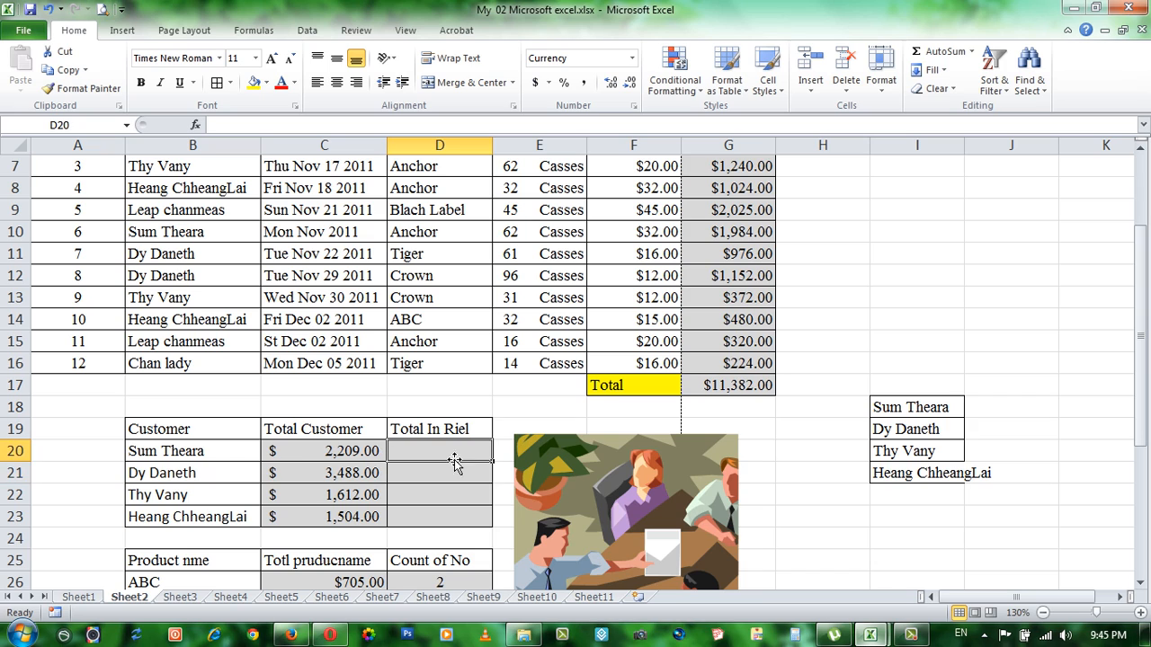
{"action": "left_click", "coordinate": [447, 471]}
Step: Enter the formula =C20*400 in Total In Riel cell D20 to convert the first customer's total
{"action": "left_click", "coordinate": [445, 457]}
{"action": "type", "text": "="}
{"action": "left_click", "coordinate": [312, 449]}
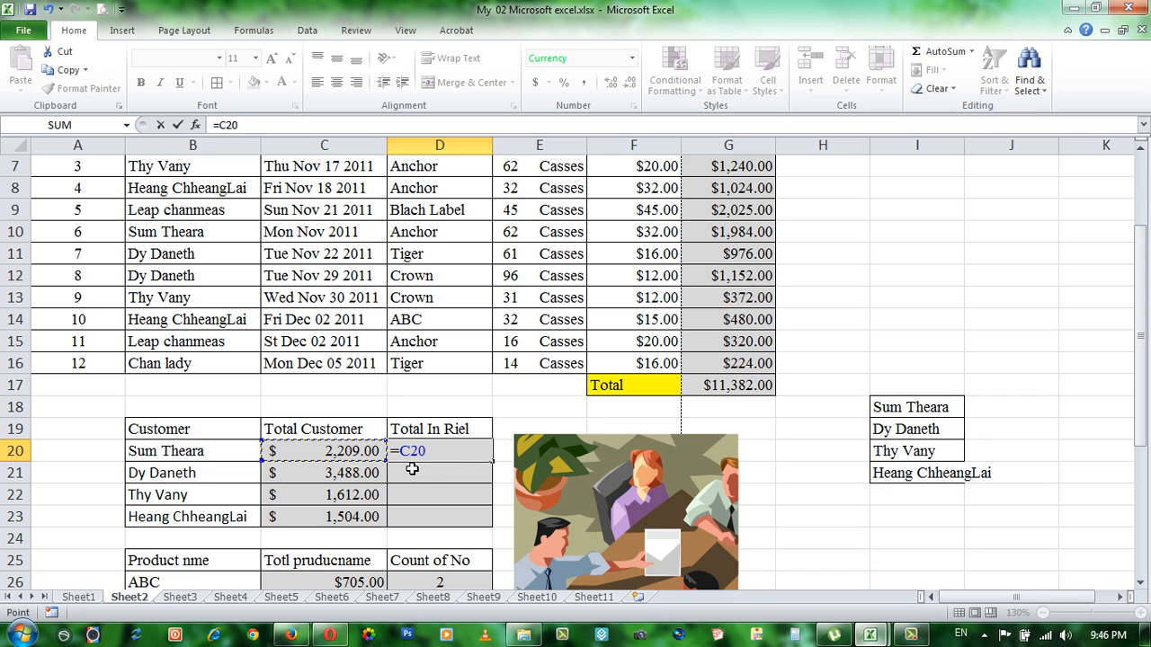
{"action": "type", "text": "*"}
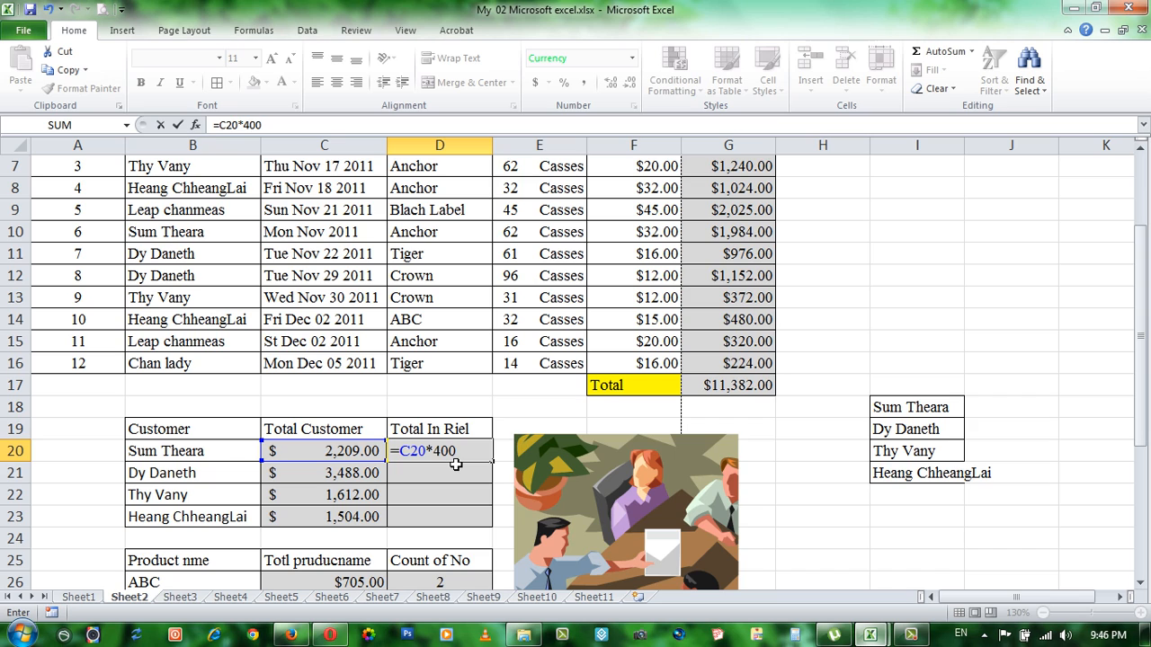
{"action": "type", "text": "400"}
{"action": "key", "text": "Return"}
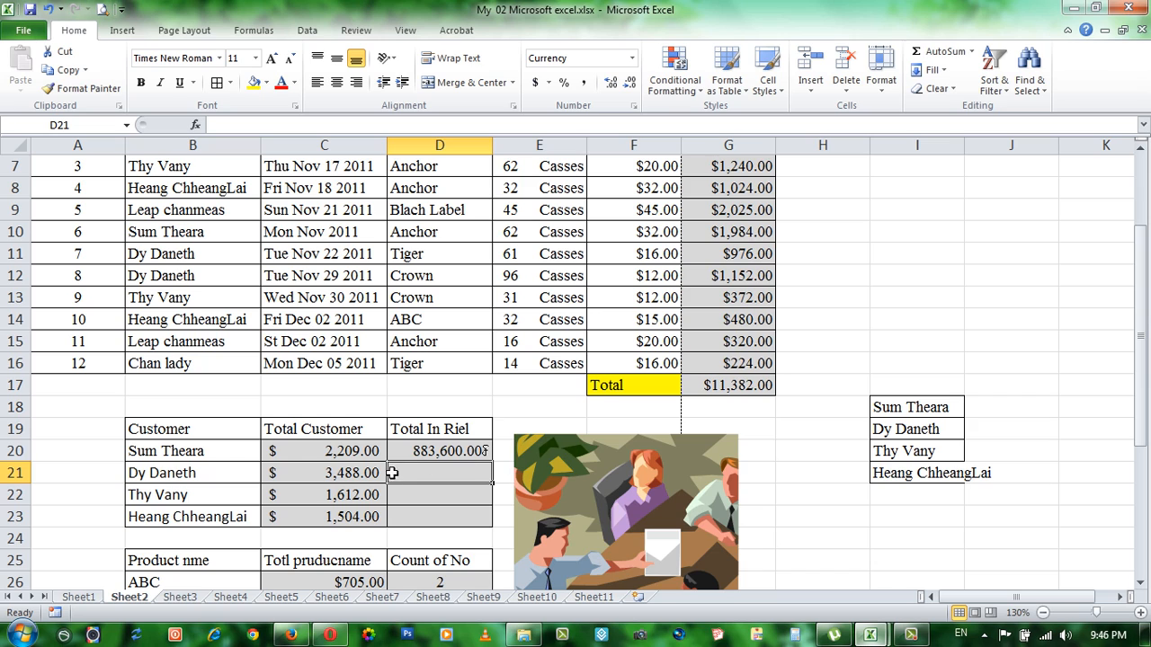
Step: Fill the D20 conversion formula down through D23 and check the formula in D20
{"action": "left_click", "coordinate": [454, 445]}
{"action": "left_click", "coordinate": [457, 479]}
{"action": "left_click", "coordinate": [464, 450]}
{"action": "left_click_drag", "start_coordinate": [490, 461], "coordinate": [491, 525]}
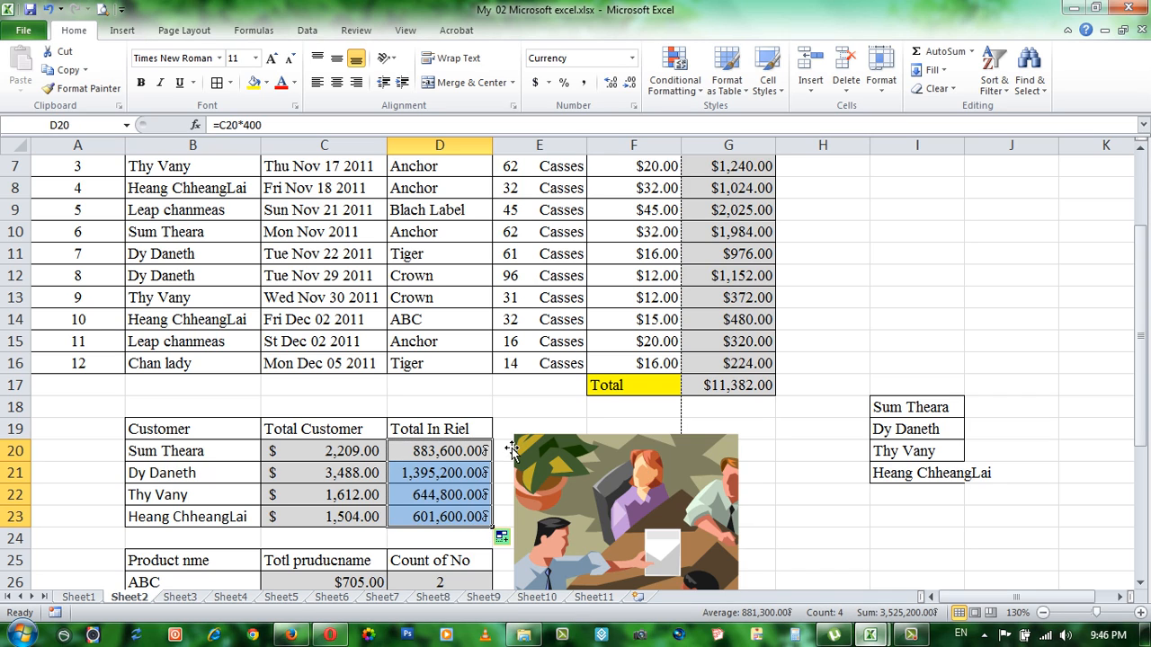
{"action": "left_click", "coordinate": [438, 450]}
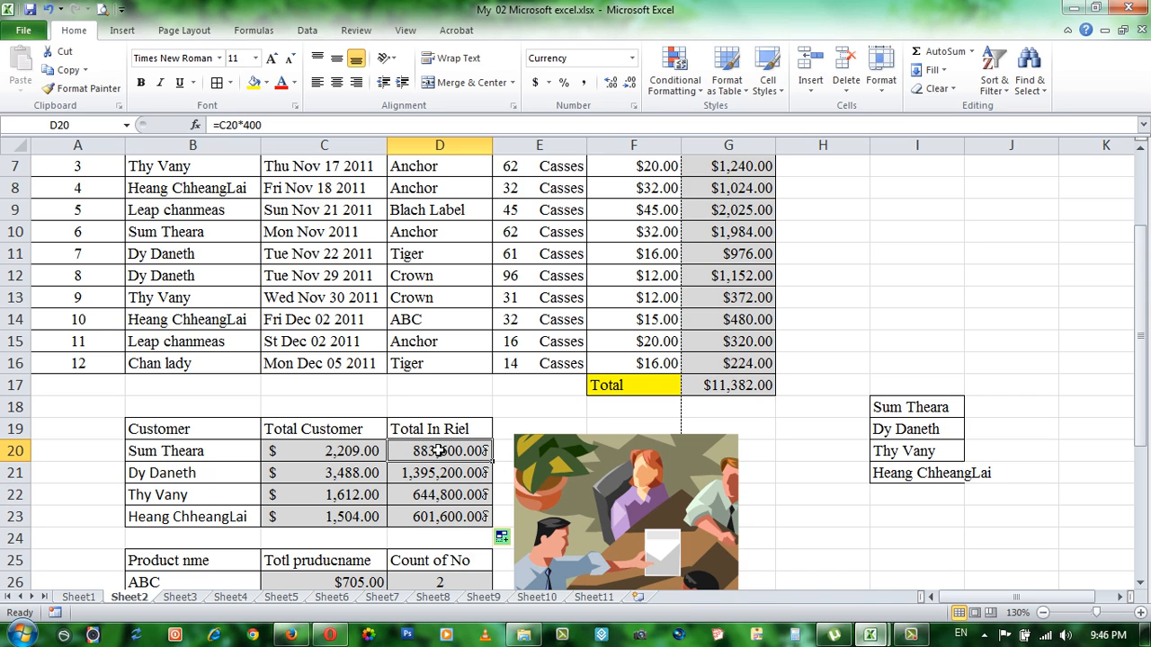
Step: Enter the exchange rate 4010 in D18 above the Total In Riel header and review the formulas in D20 and C20
{"action": "left_click", "coordinate": [426, 407]}
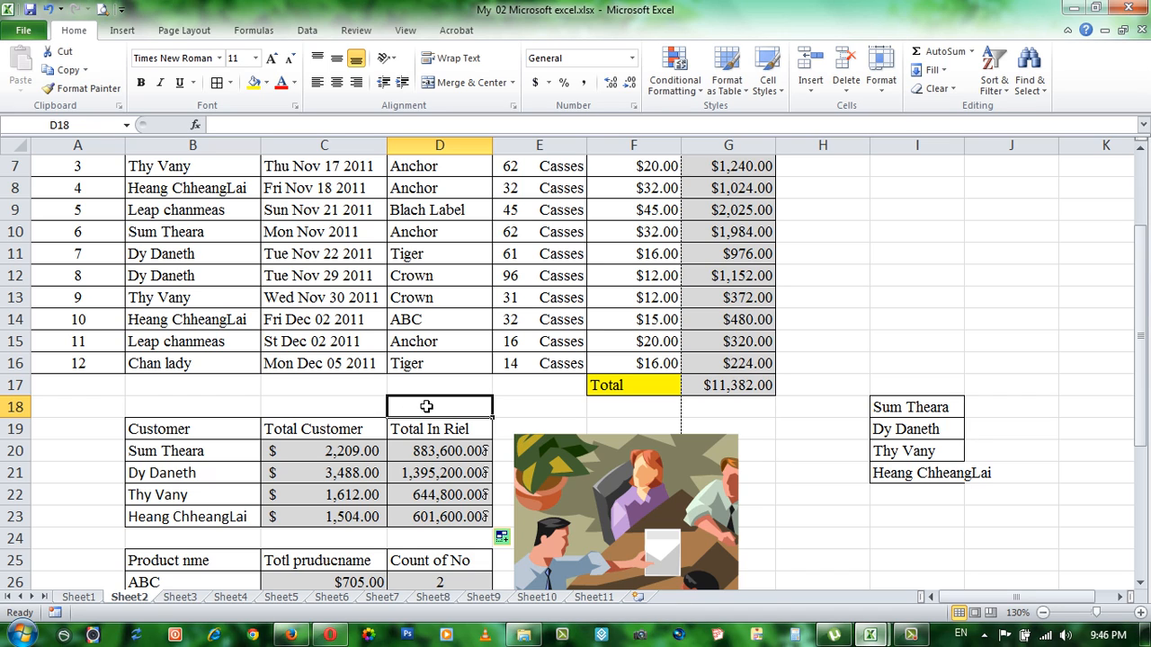
{"action": "type", "text": "4"}
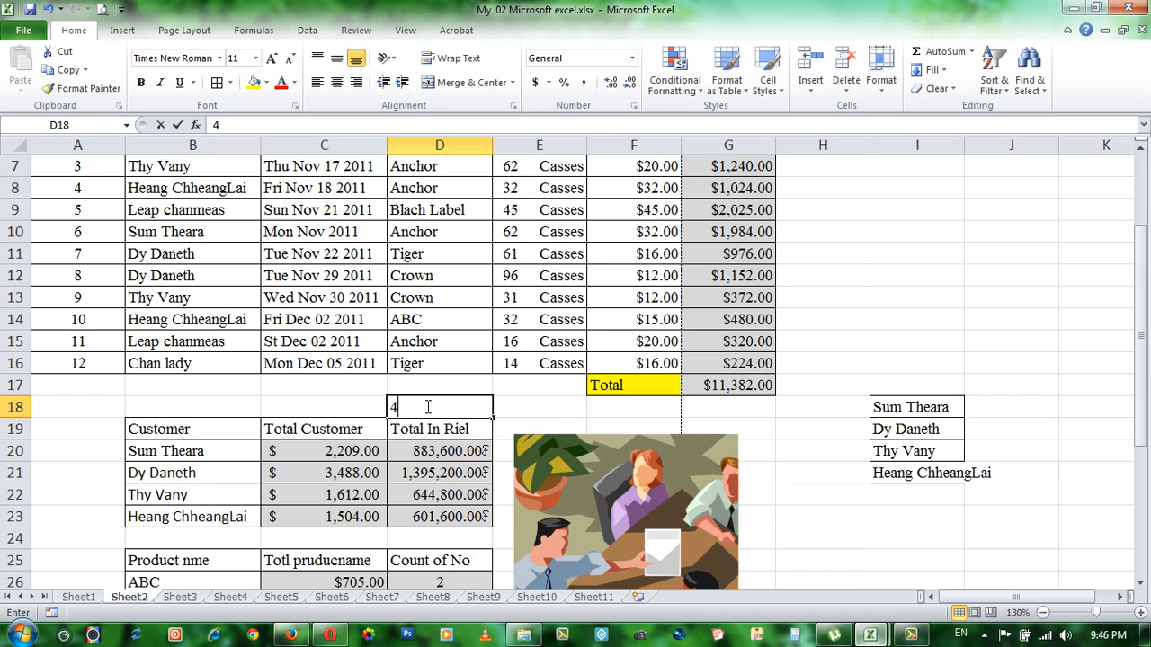
{"action": "type", "text": "00"}
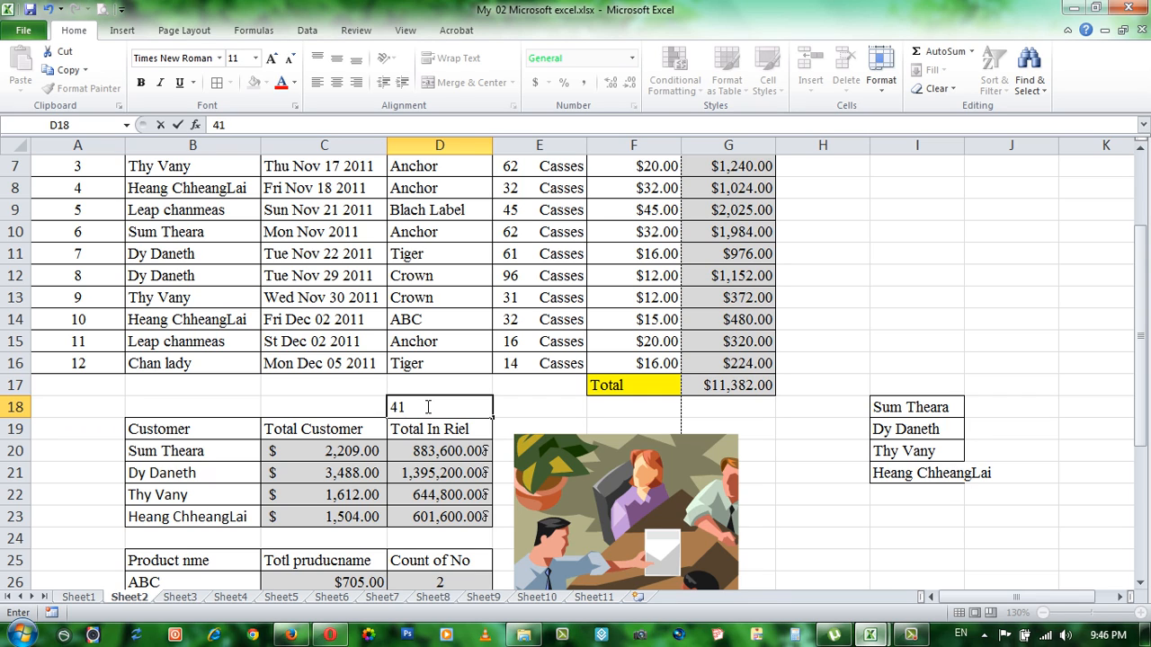
{"action": "type", "text": "00"}
{"action": "key", "text": "BackSpace"}
{"action": "key", "text": "BackSpace"}
{"action": "type", "text": "010"}
{"action": "key", "text": "Return"}
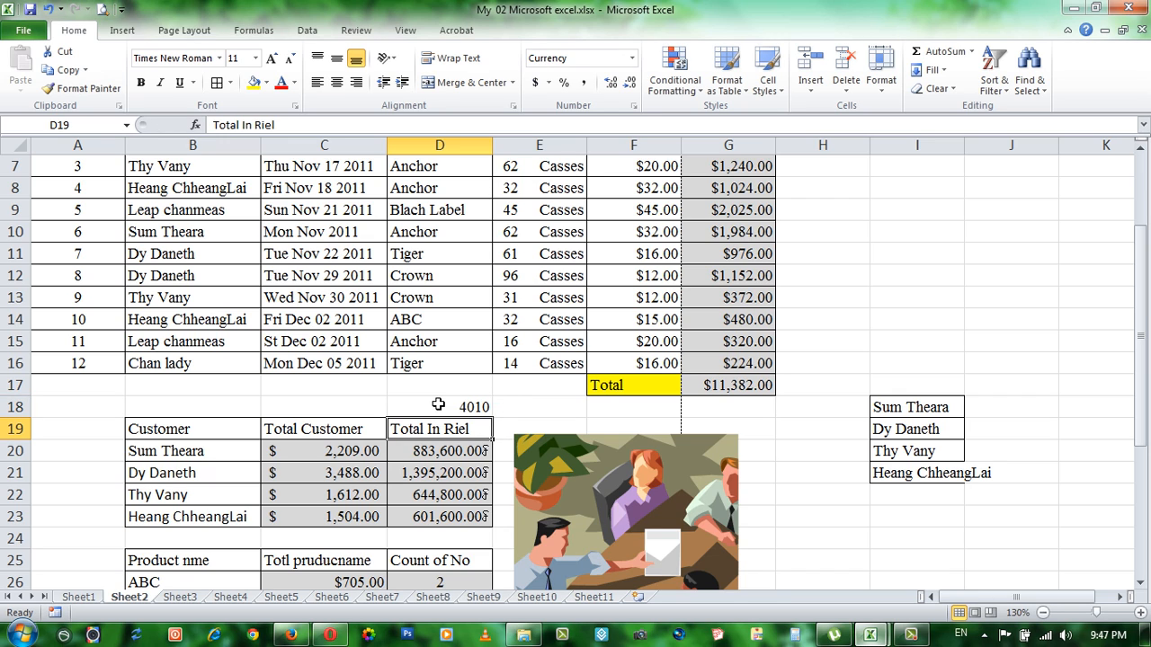
{"action": "left_click", "coordinate": [438, 405]}
{"action": "left_click", "coordinate": [423, 454]}
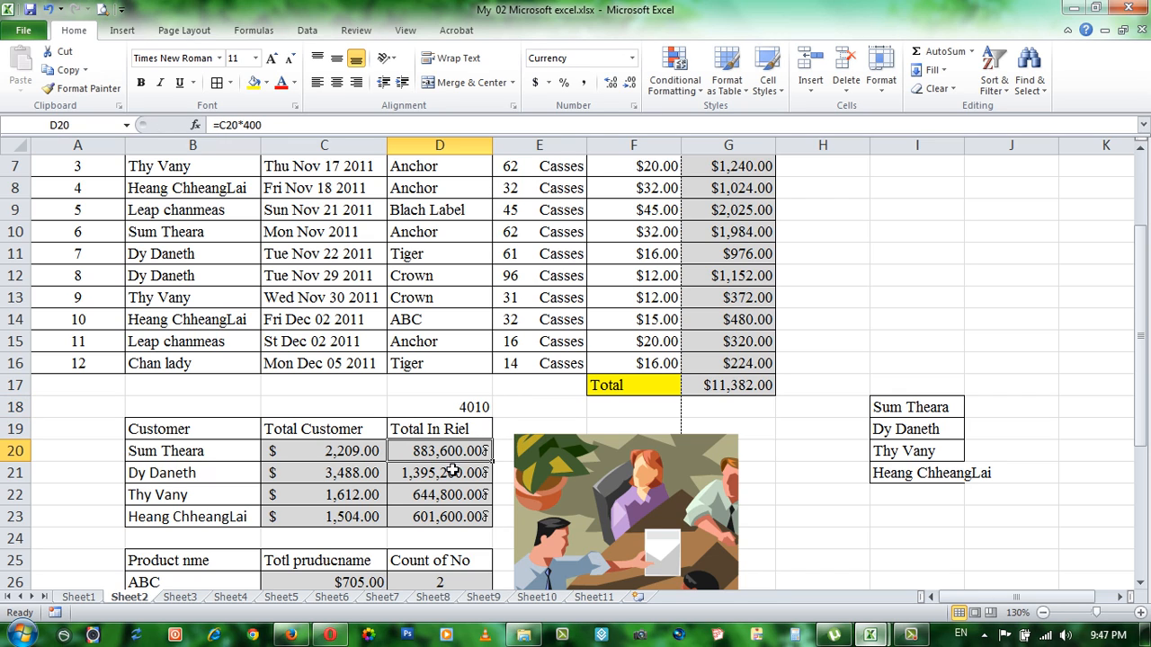
{"action": "left_click", "coordinate": [337, 453]}
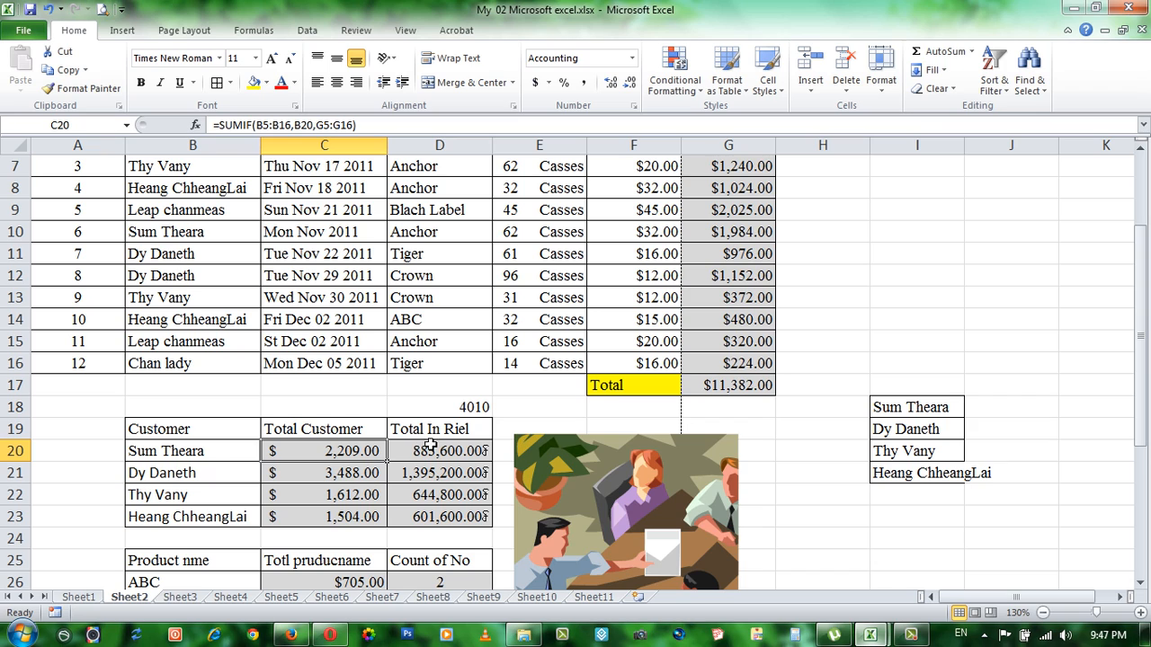
{"action": "left_click", "coordinate": [470, 407]}
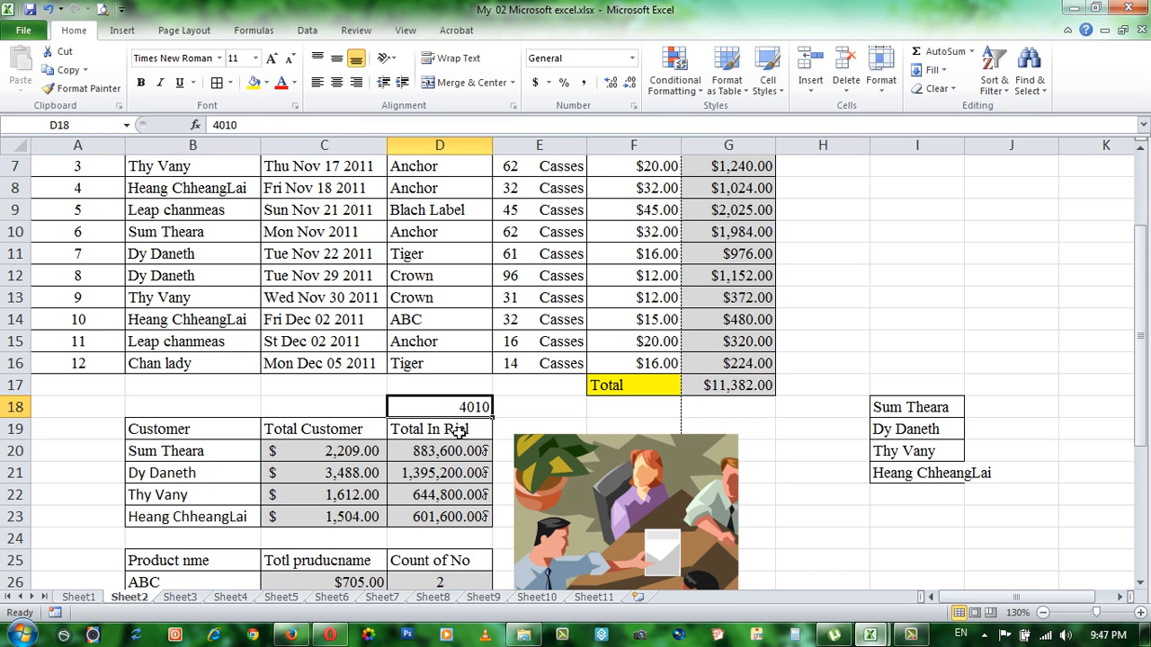
Step: Replace the formula in D20 with =C20*D18 so the conversion uses the exchange rate cell
{"action": "left_click", "coordinate": [445, 453]}
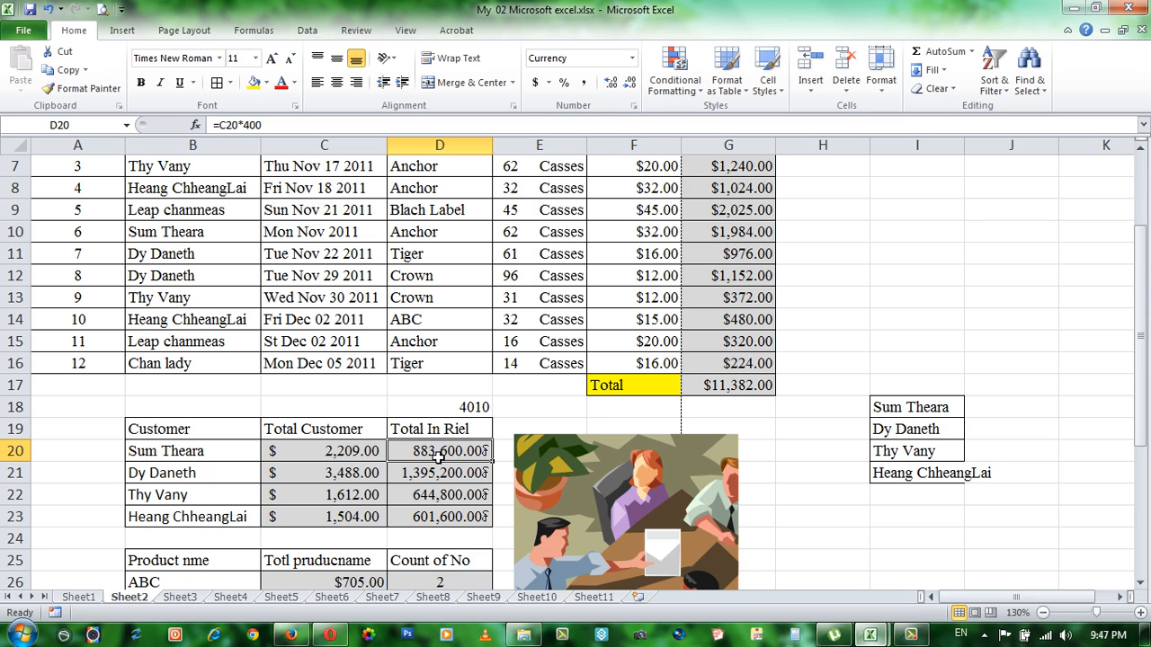
{"action": "type", "text": "="}
{"action": "left_click", "coordinate": [326, 449]}
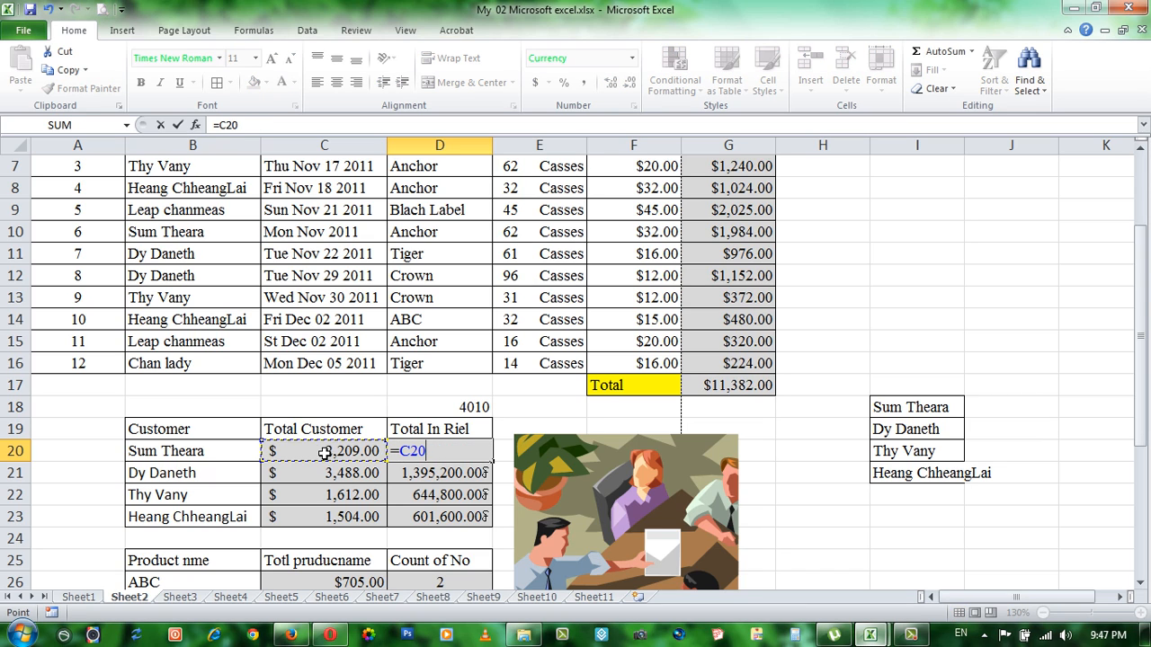
{"action": "left_click", "coordinate": [480, 406]}
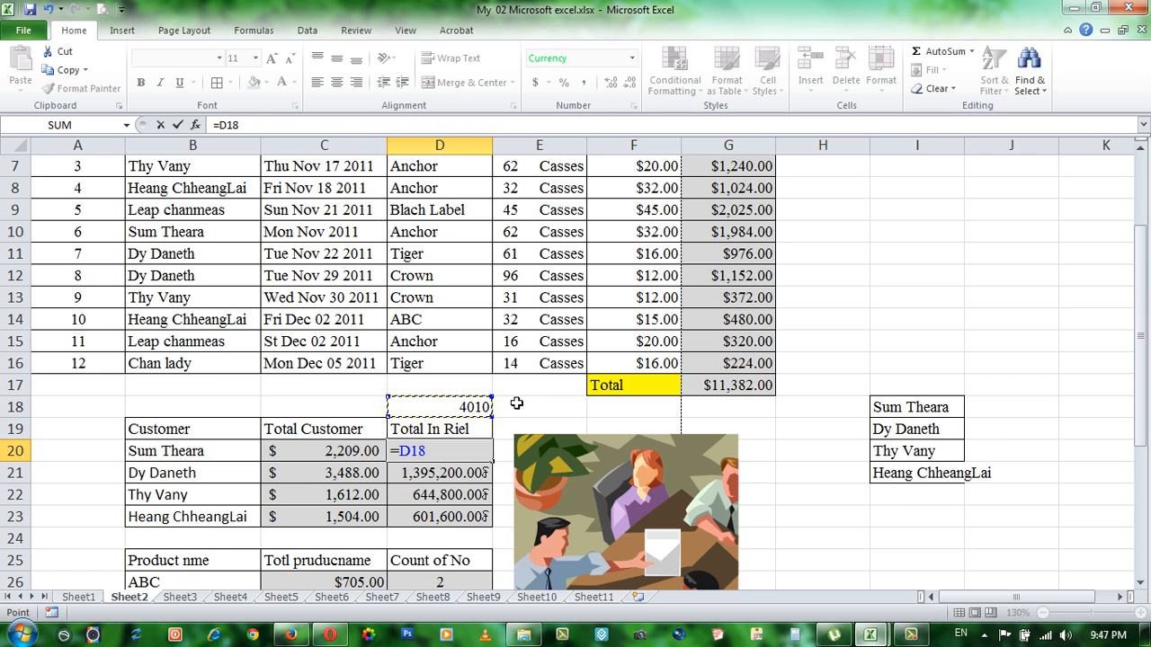
{"action": "scroll", "coordinate": [441, 492], "scroll_direction": "up", "scroll_amount": 1}
{"action": "left_click", "coordinate": [335, 519]}
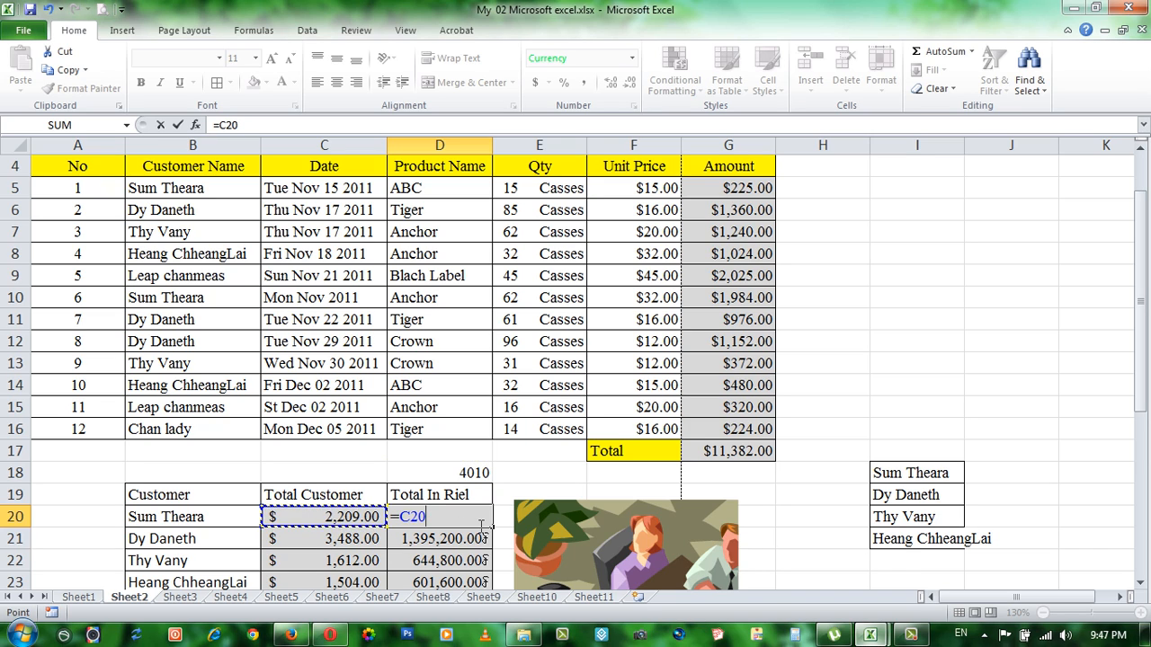
{"action": "type", "text": "*"}
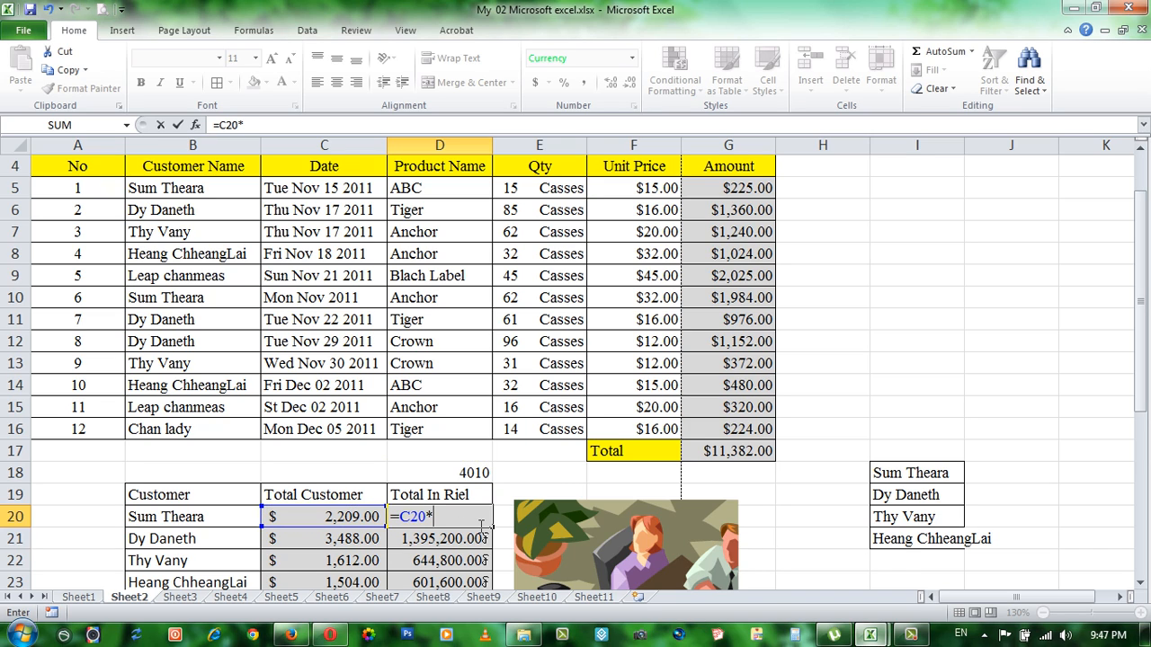
{"action": "left_click", "coordinate": [461, 474]}
{"action": "key", "text": "Return"}
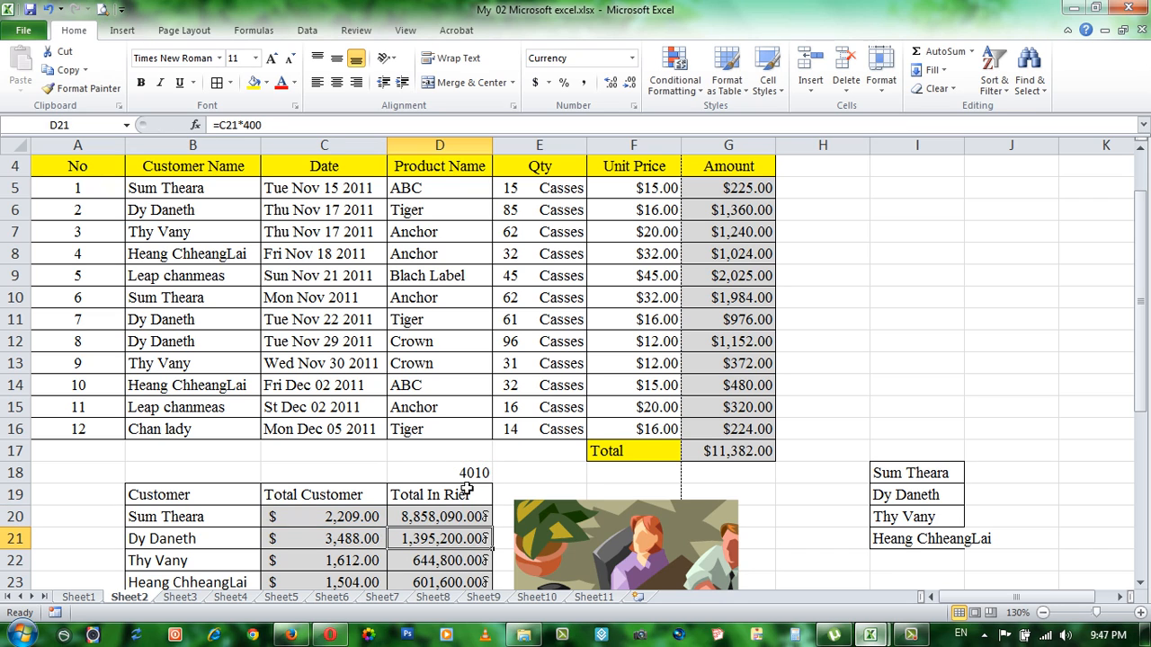
Step: Fill the rate-based formula from D20 down through D23
{"action": "left_click", "coordinate": [448, 520]}
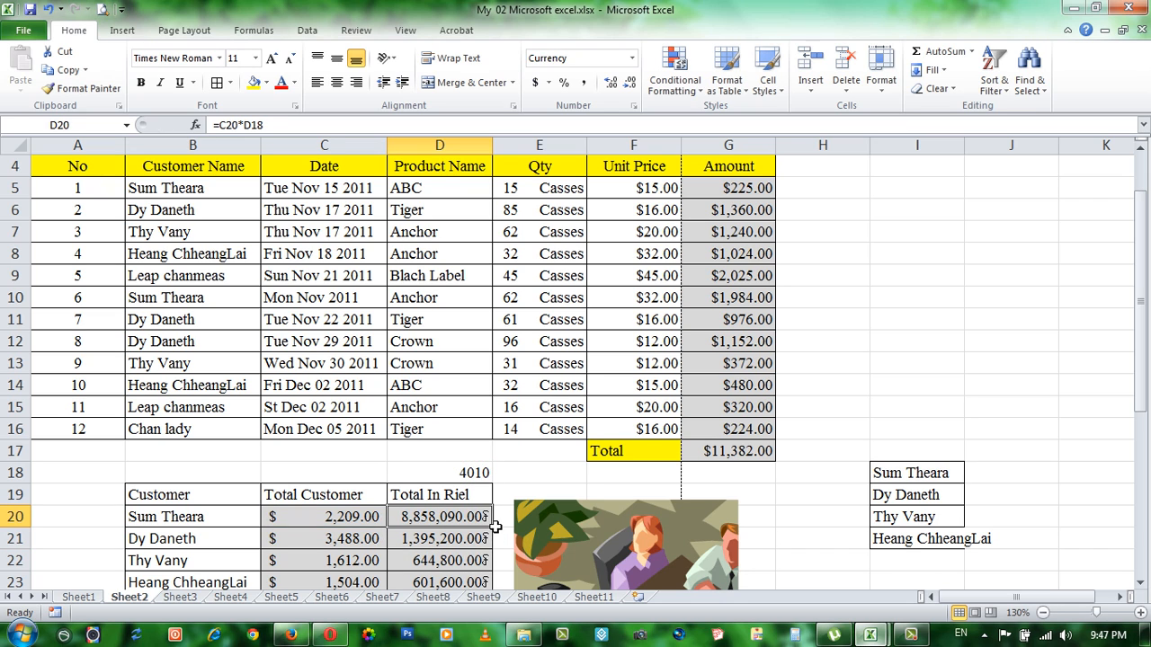
{"action": "left_click_drag", "start_coordinate": [495, 528], "coordinate": [470, 612]}
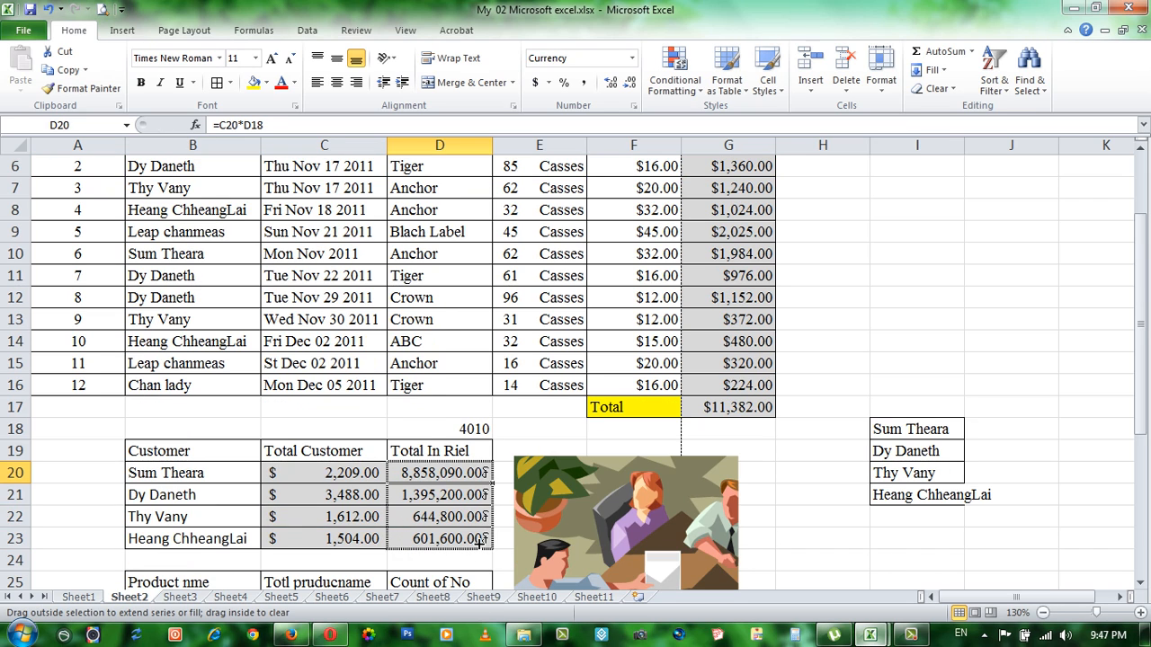
{"action": "left_click_drag", "start_coordinate": [479, 539], "coordinate": [479, 539]}
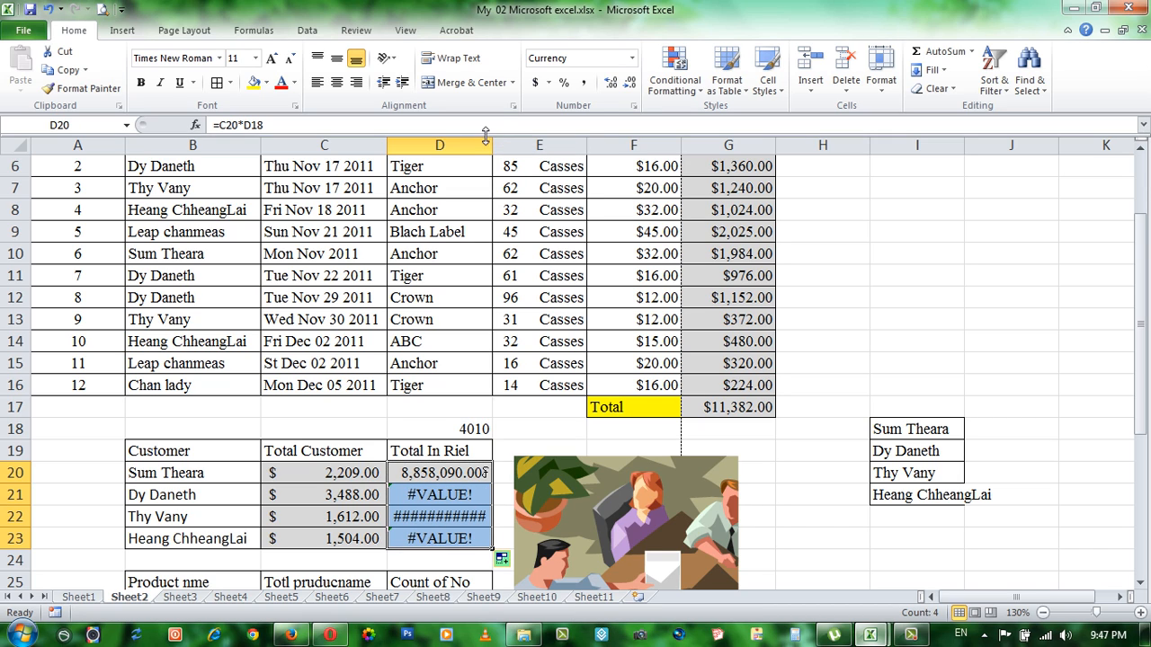
Step: Widen column D slightly and compare the cell references in the formulas of D20 and D21
{"action": "left_click_drag", "start_coordinate": [486, 139], "coordinate": [508, 139]}
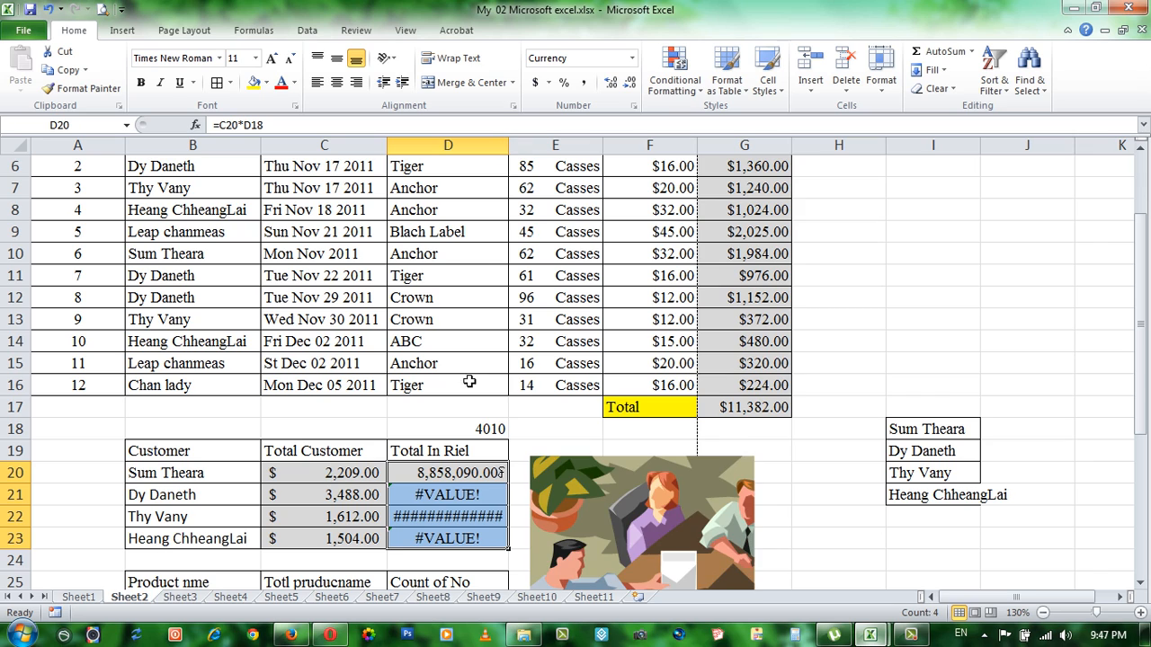
{"action": "left_click", "coordinate": [413, 516]}
{"action": "left_click", "coordinate": [441, 494]}
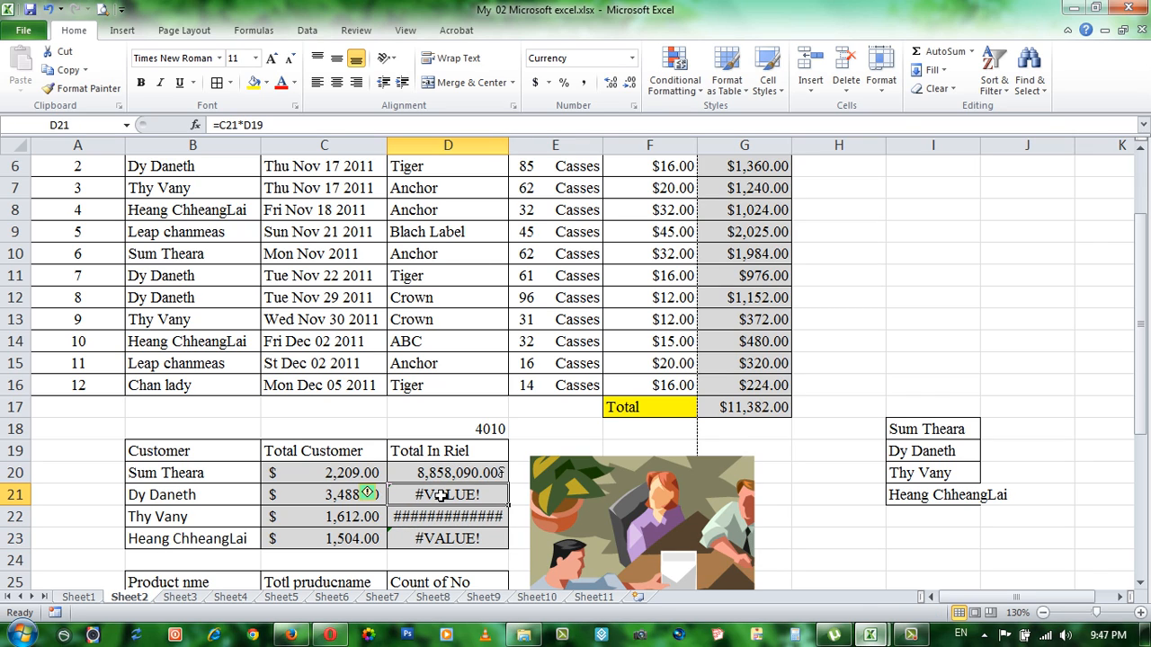
{"action": "left_click", "coordinate": [445, 474]}
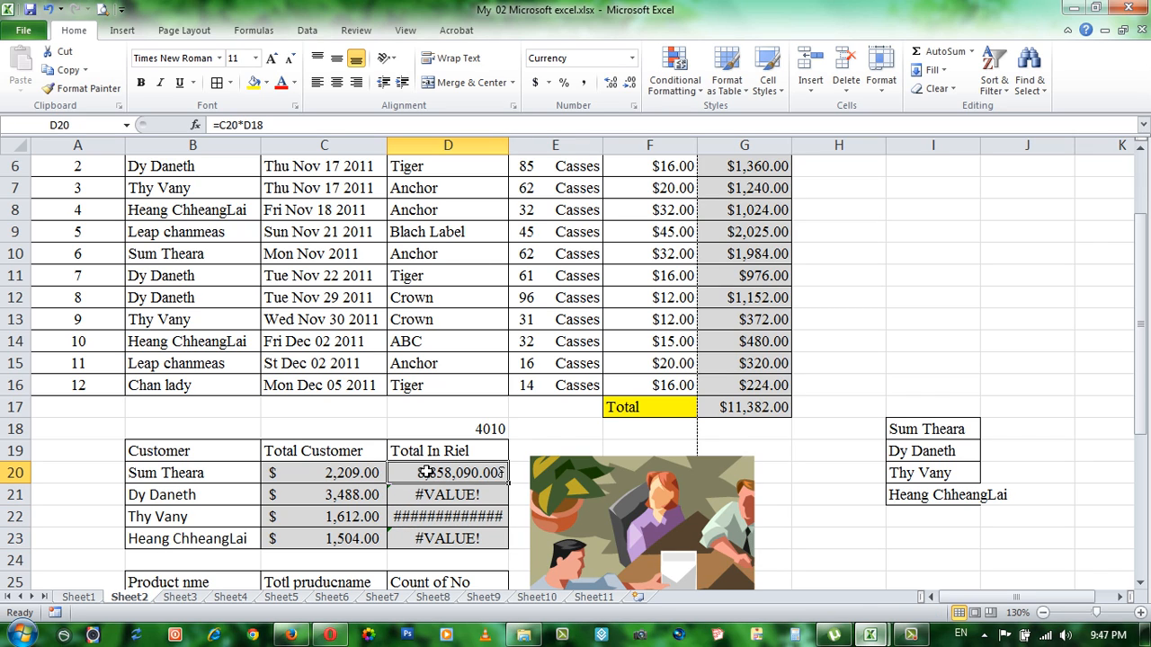
{"action": "left_click", "coordinate": [436, 495]}
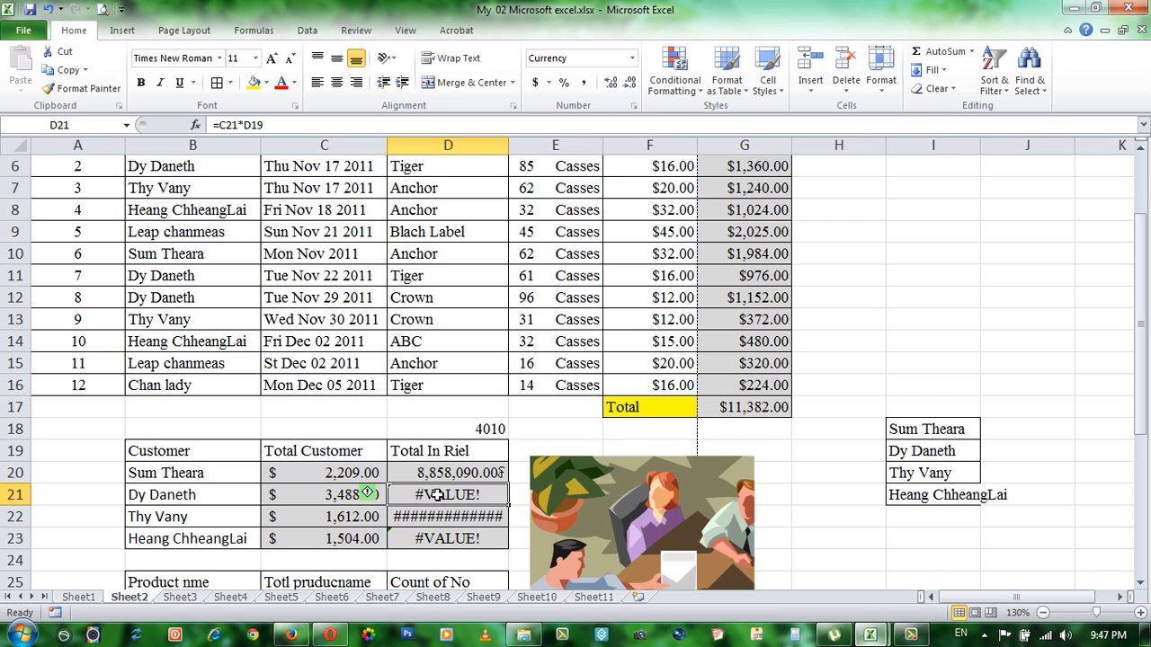
{"action": "left_click", "coordinate": [447, 472]}
{"action": "left_click", "coordinate": [440, 493]}
{"action": "left_click", "coordinate": [452, 480]}
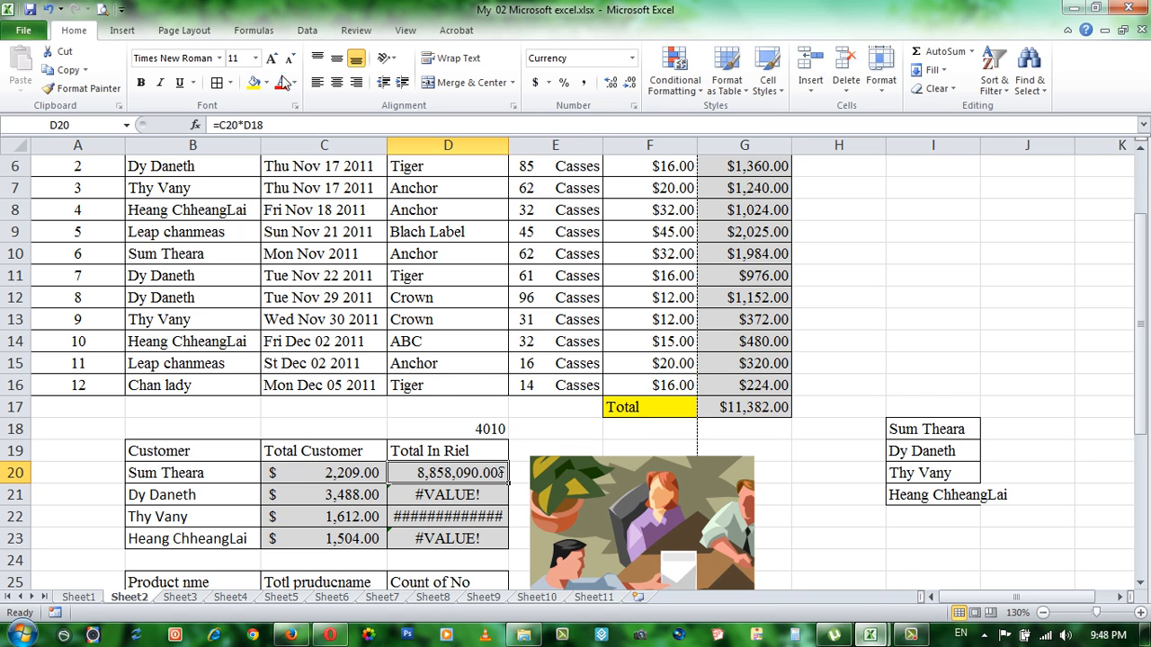
Step: Make both references in the D20 formula absolute so it reads =$C$20*$D$18
{"action": "left_click", "coordinate": [268, 125]}
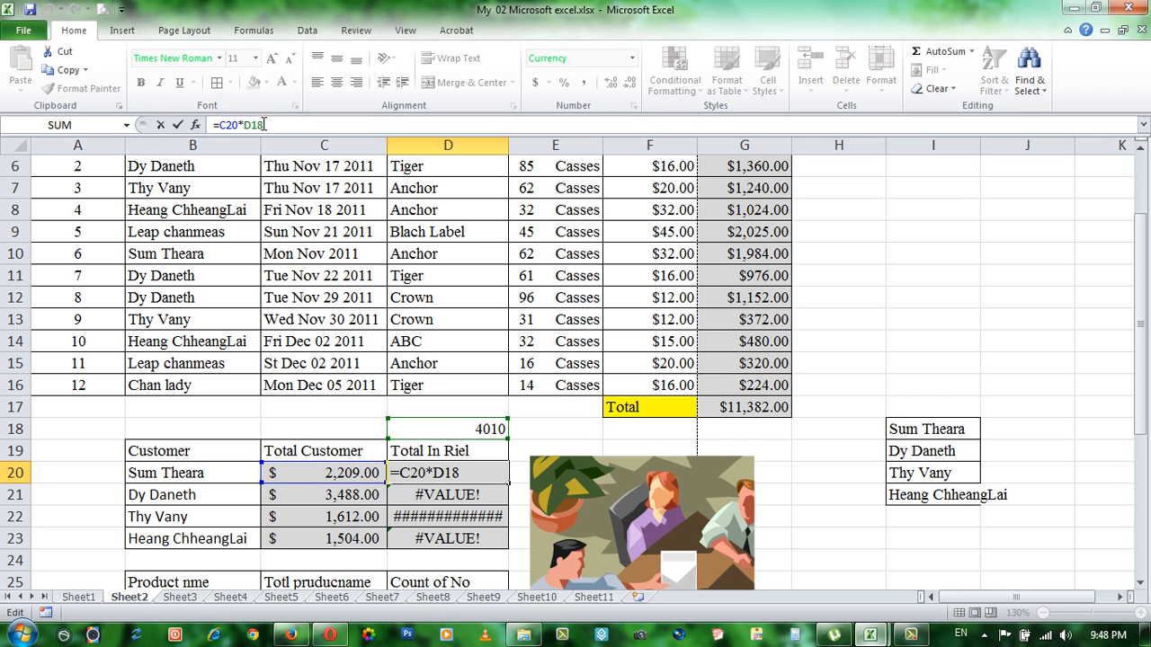
{"action": "left_click_drag", "start_coordinate": [266, 125], "coordinate": [221, 125]}
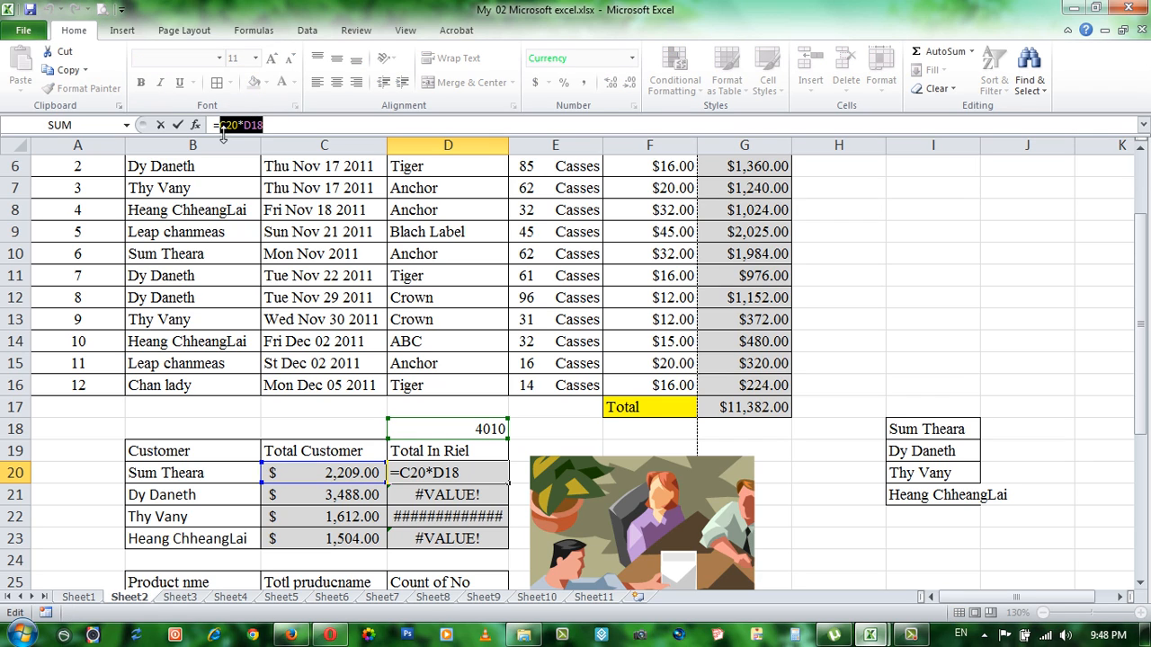
{"action": "key", "text": "F4"}
{"action": "key", "text": "Return"}
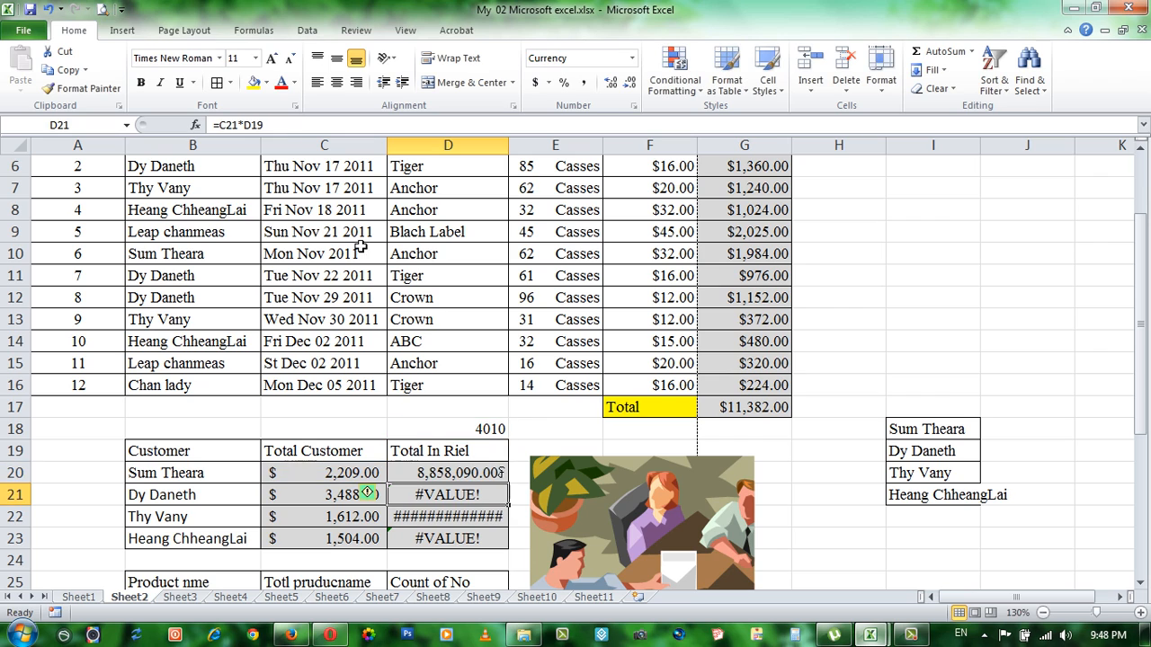
Step: Fill the absolute-reference formula from D20 down through D23 and check the formulas in the filled cells
{"action": "left_click", "coordinate": [439, 475]}
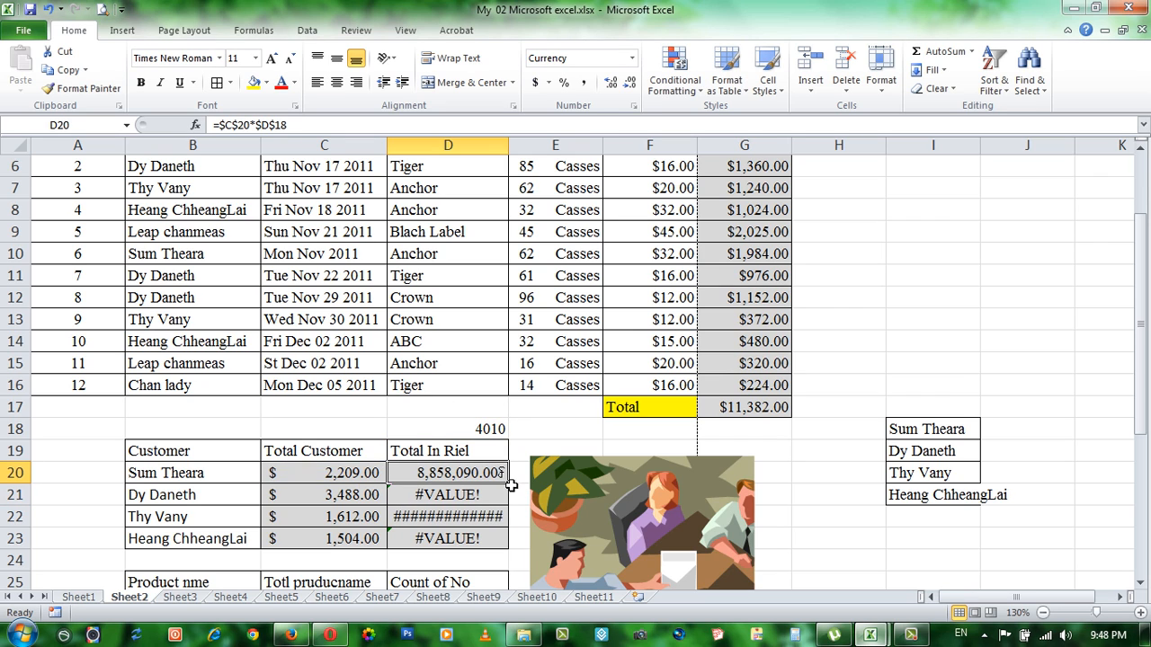
{"action": "left_click_drag", "start_coordinate": [509, 485], "coordinate": [501, 542]}
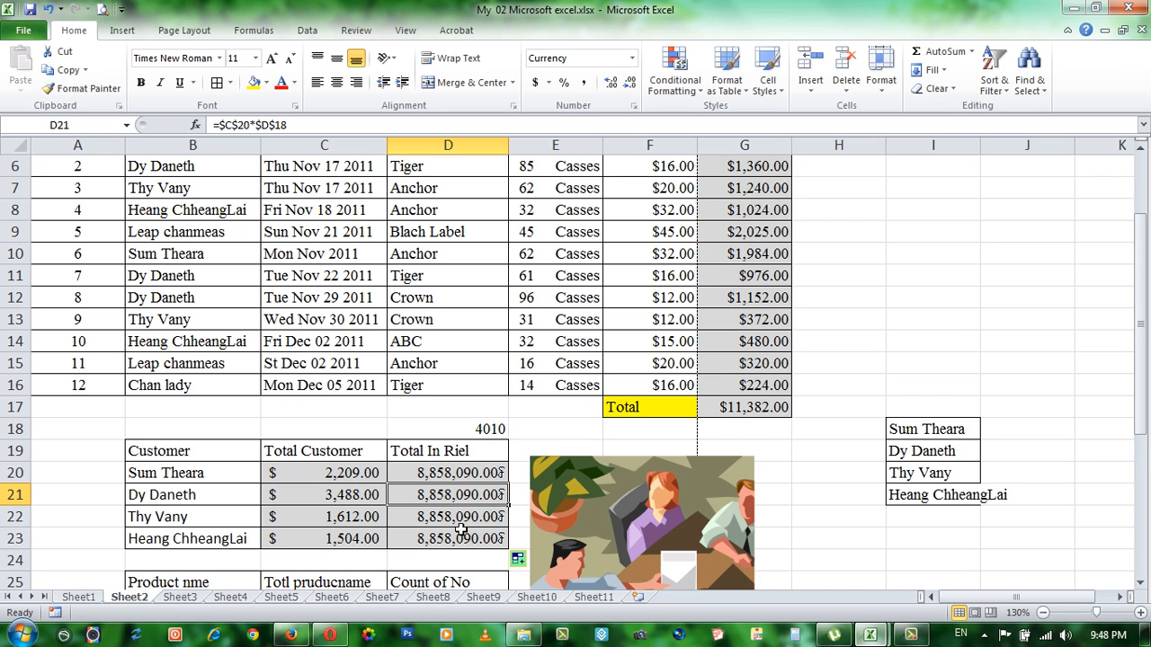
{"action": "left_click", "coordinate": [461, 537]}
{"action": "left_click", "coordinate": [454, 494]}
{"action": "left_click", "coordinate": [449, 479]}
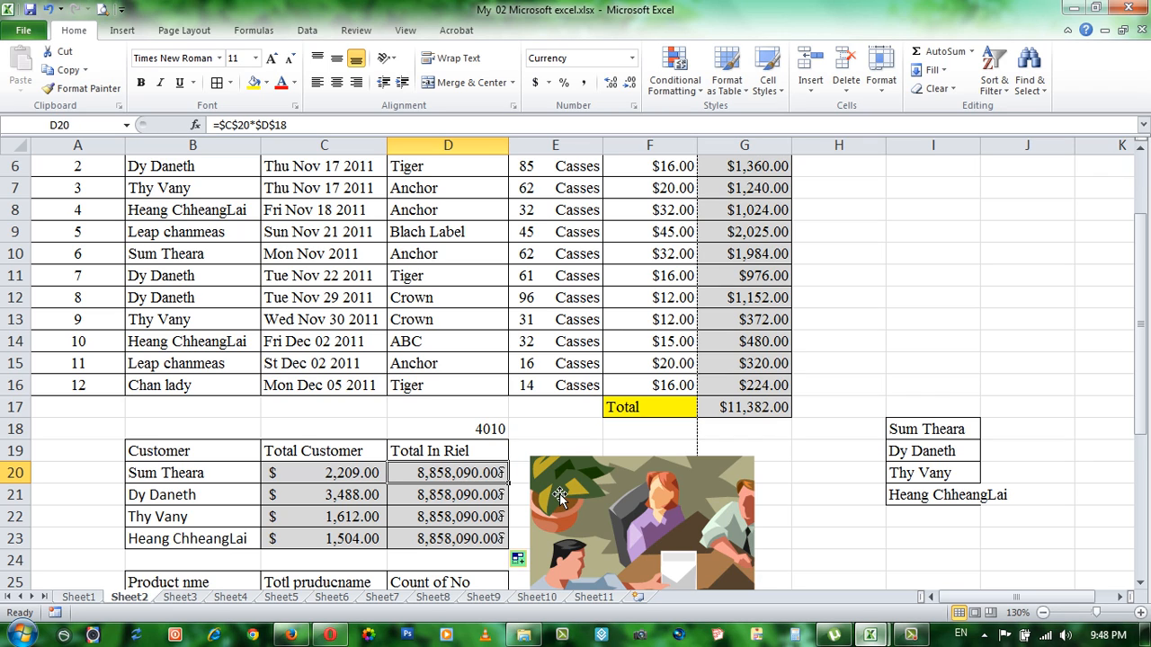
Step: Delete the exchange rate from D18 and check the formula in D20
{"action": "left_click", "coordinate": [491, 424]}
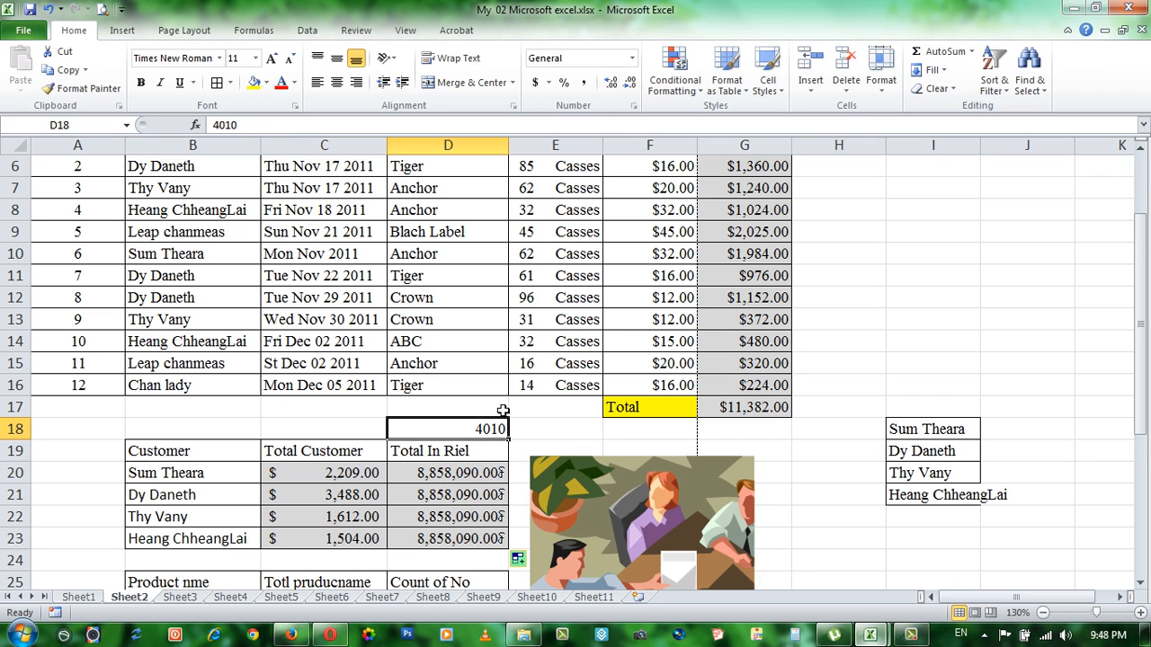
{"action": "key", "text": "Delete"}
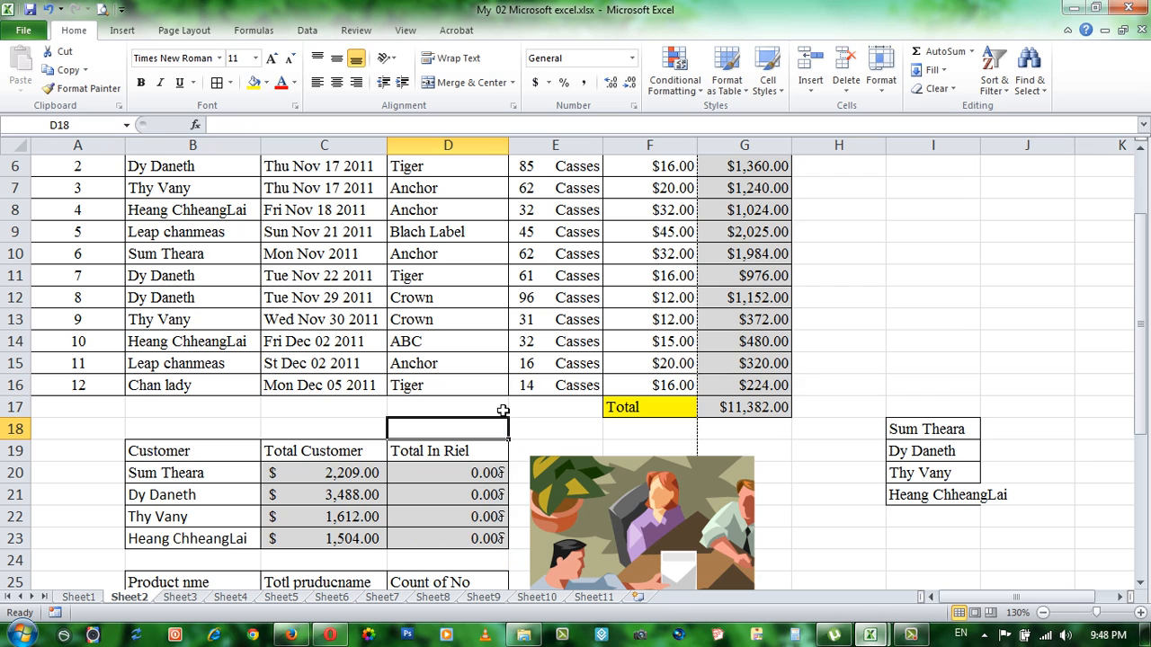
{"action": "left_click", "coordinate": [469, 474]}
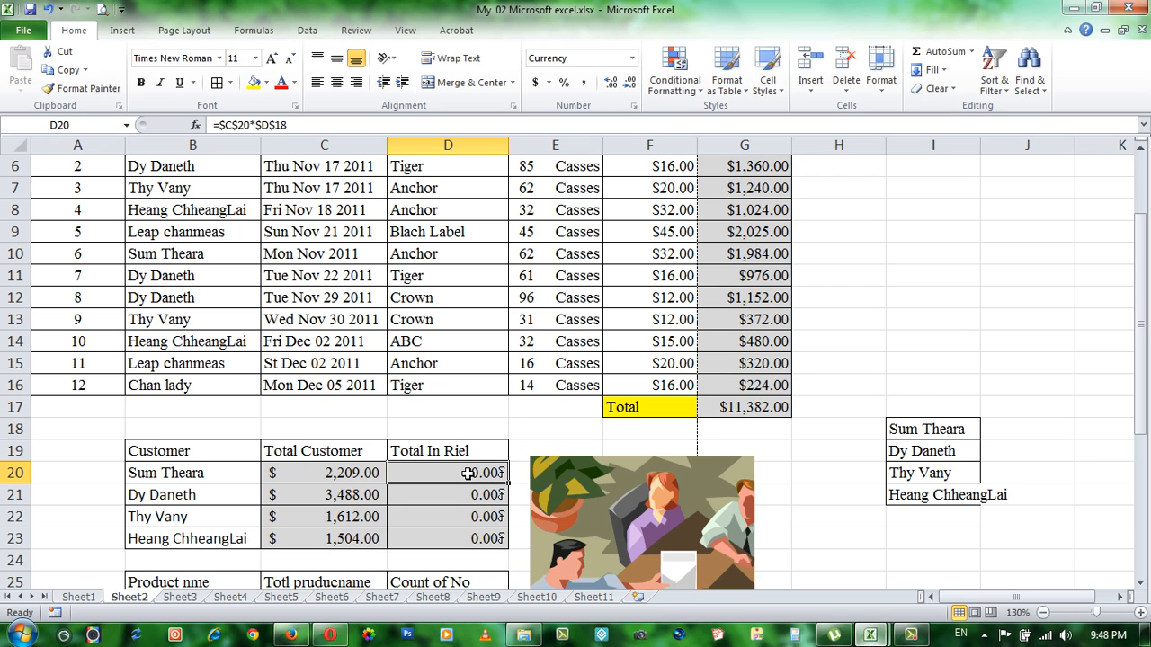
Step: Replace the formula in D20 with =C20*400 to convert the first customer's total to riel at a fixed rate
{"action": "type", "text": "="}
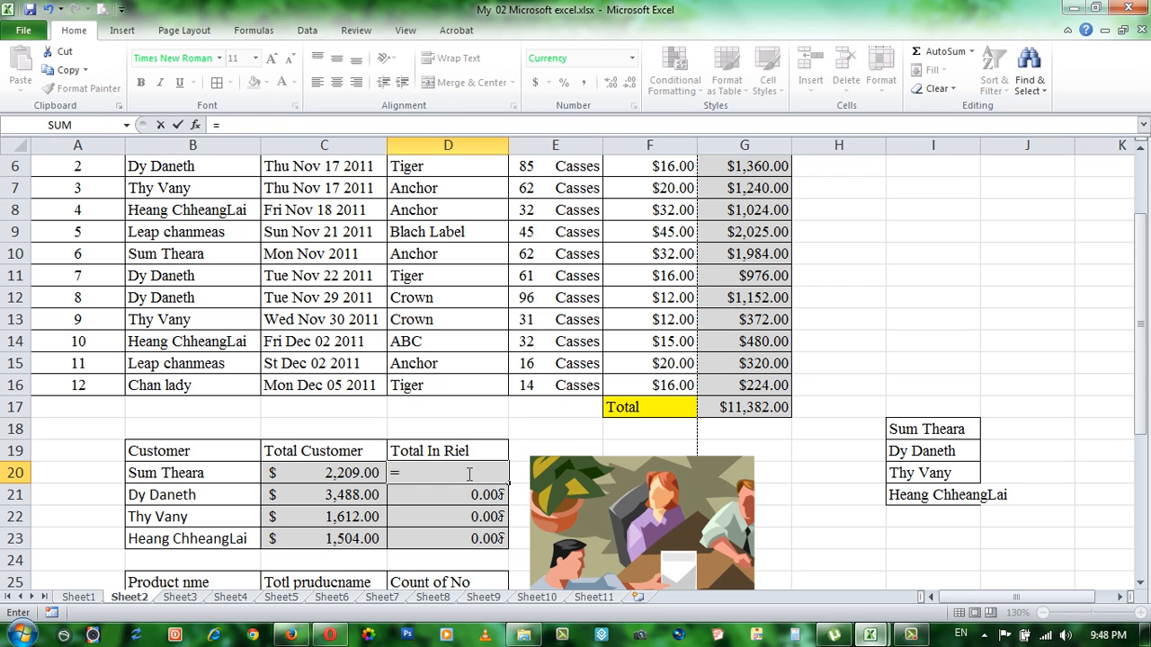
{"action": "left_click", "coordinate": [310, 473]}
{"action": "type", "text": "*"}
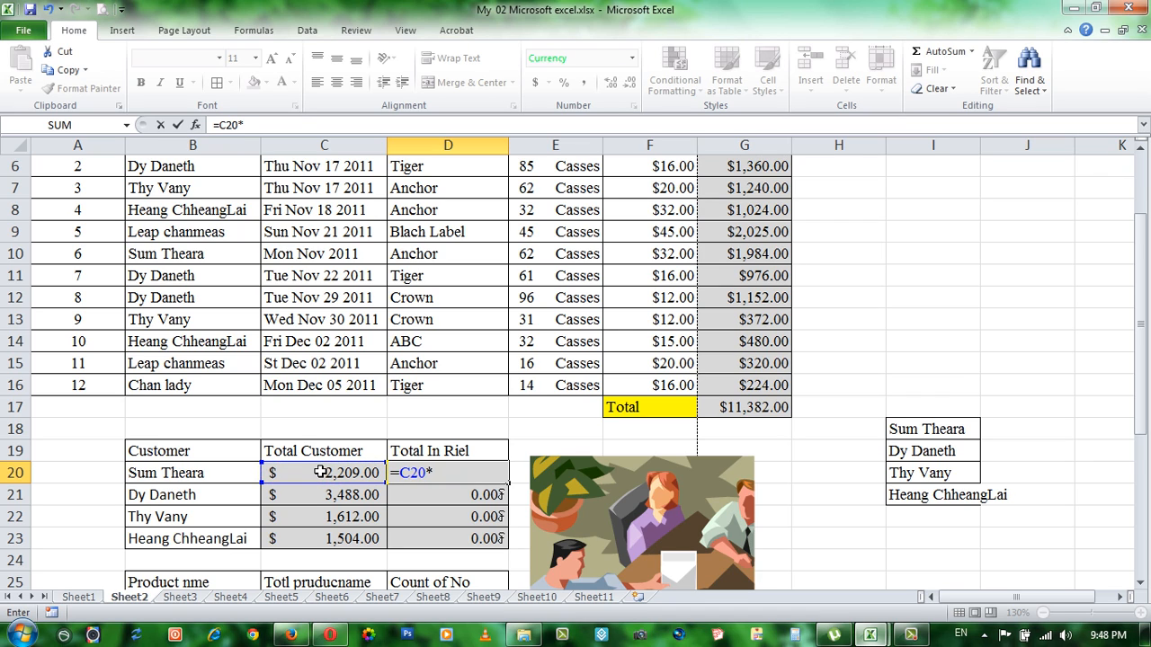
{"action": "type", "text": "400"}
{"action": "key", "text": "Return"}
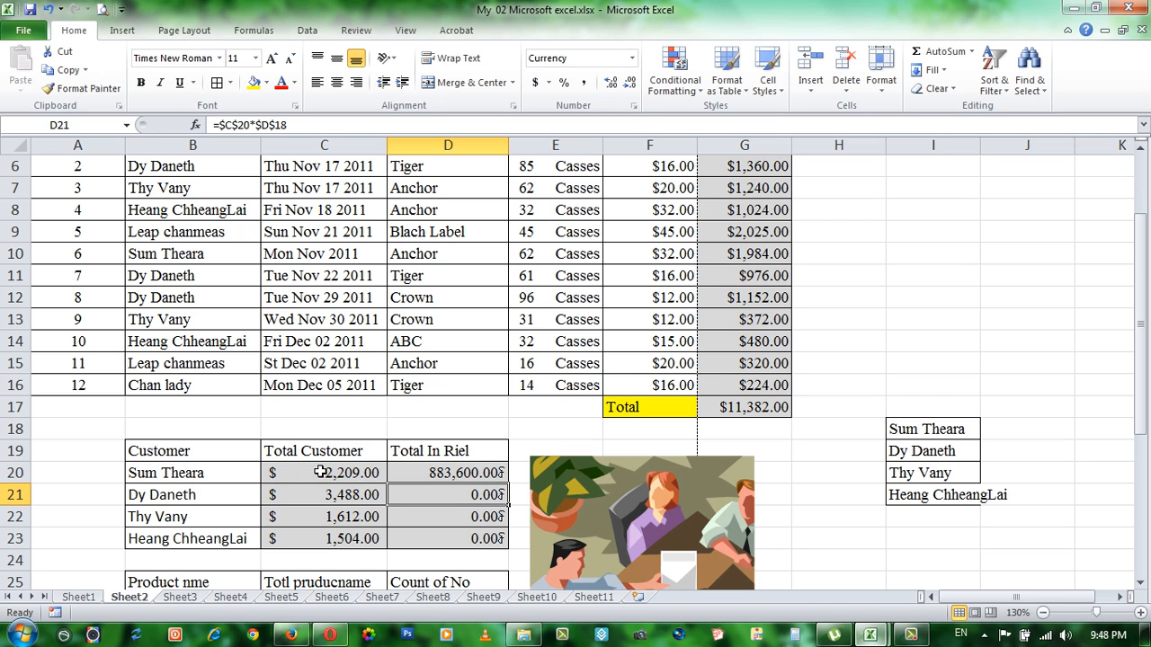
Step: Fill the fixed-rate conversion formula from D20 down through D23 and look over the order and summary tables
{"action": "left_click", "coordinate": [464, 470]}
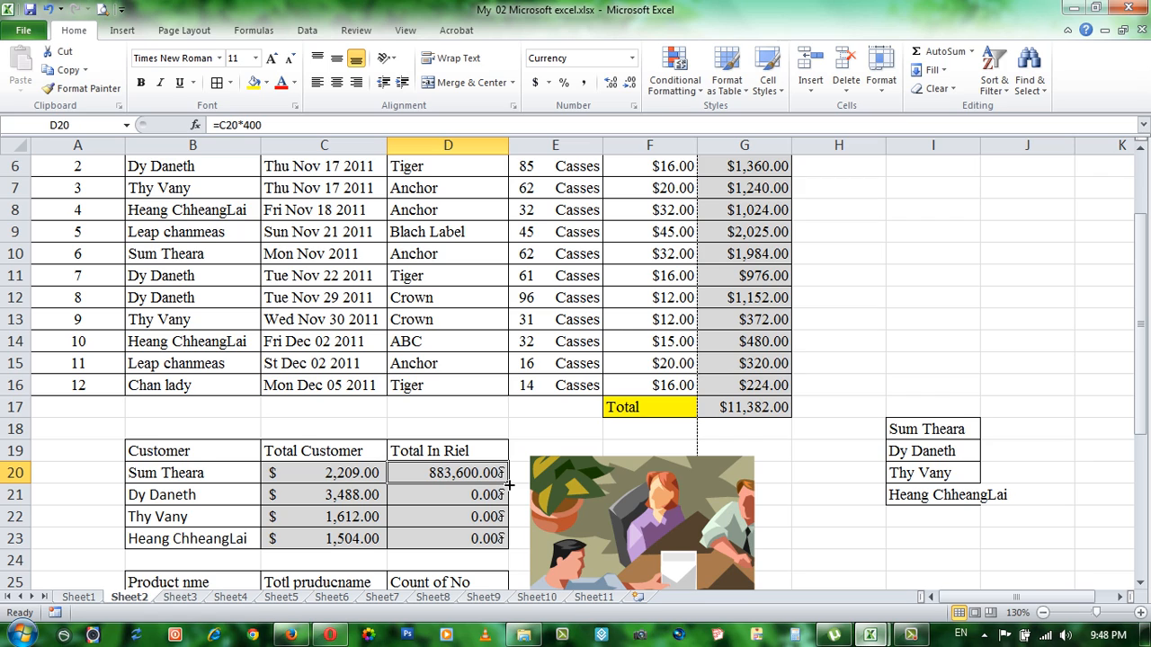
{"action": "left_click_drag", "start_coordinate": [509, 486], "coordinate": [499, 535]}
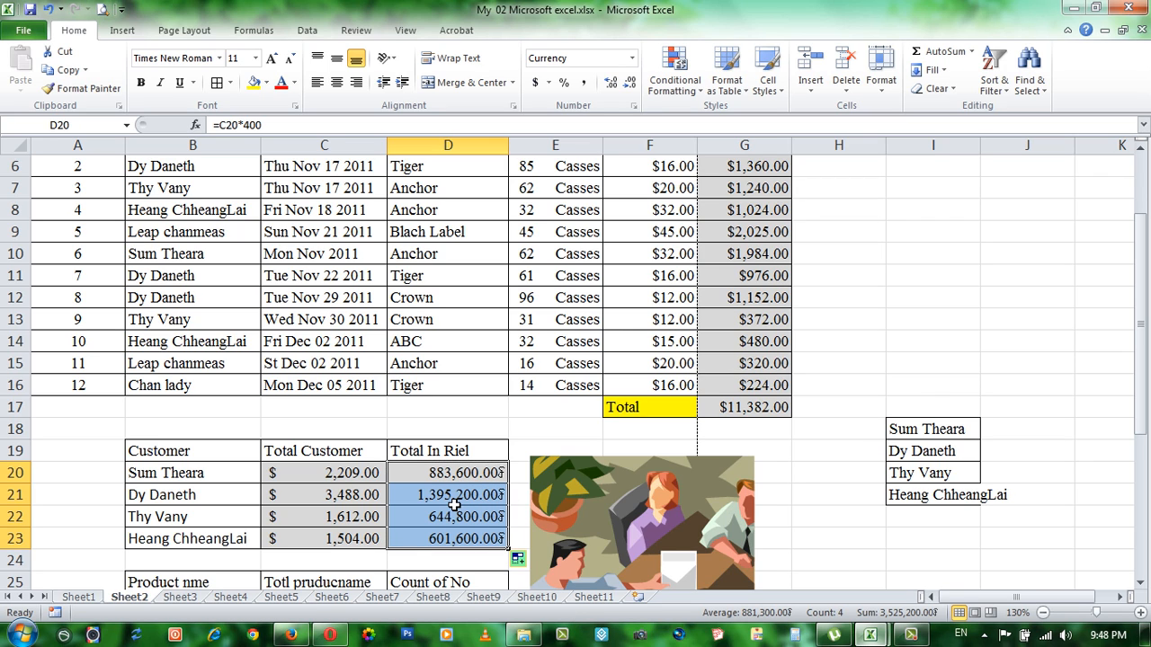
{"action": "scroll", "coordinate": [454, 505], "scroll_direction": "up", "scroll_amount": 2}
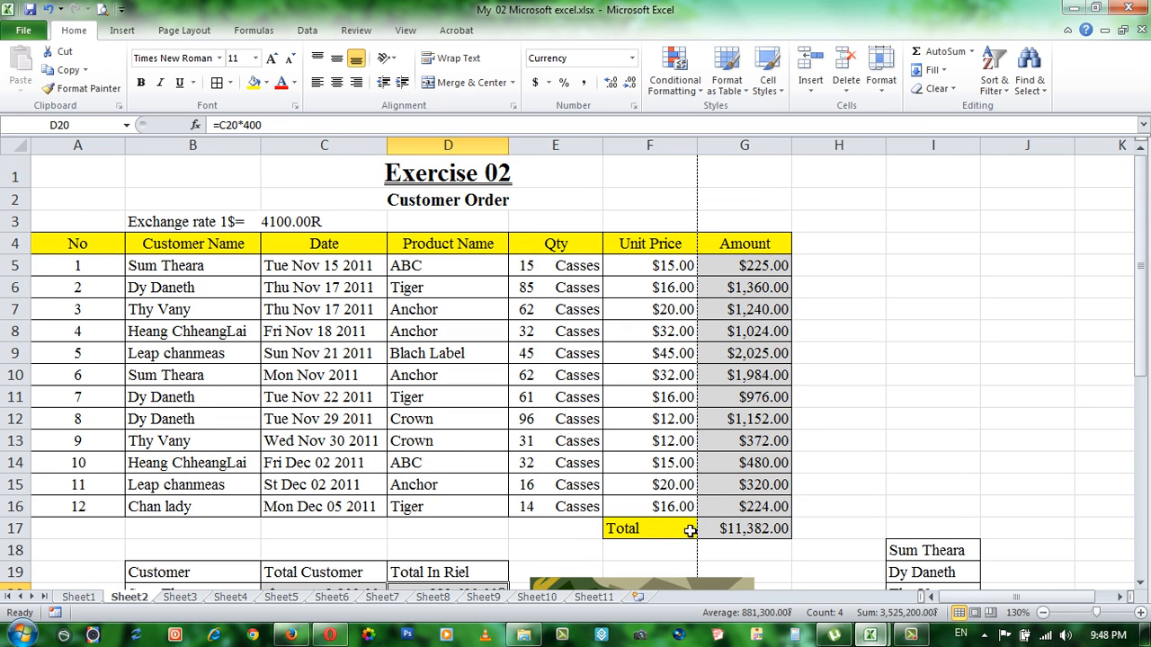
{"action": "scroll", "coordinate": [656, 493], "scroll_direction": "down", "scroll_amount": 3}
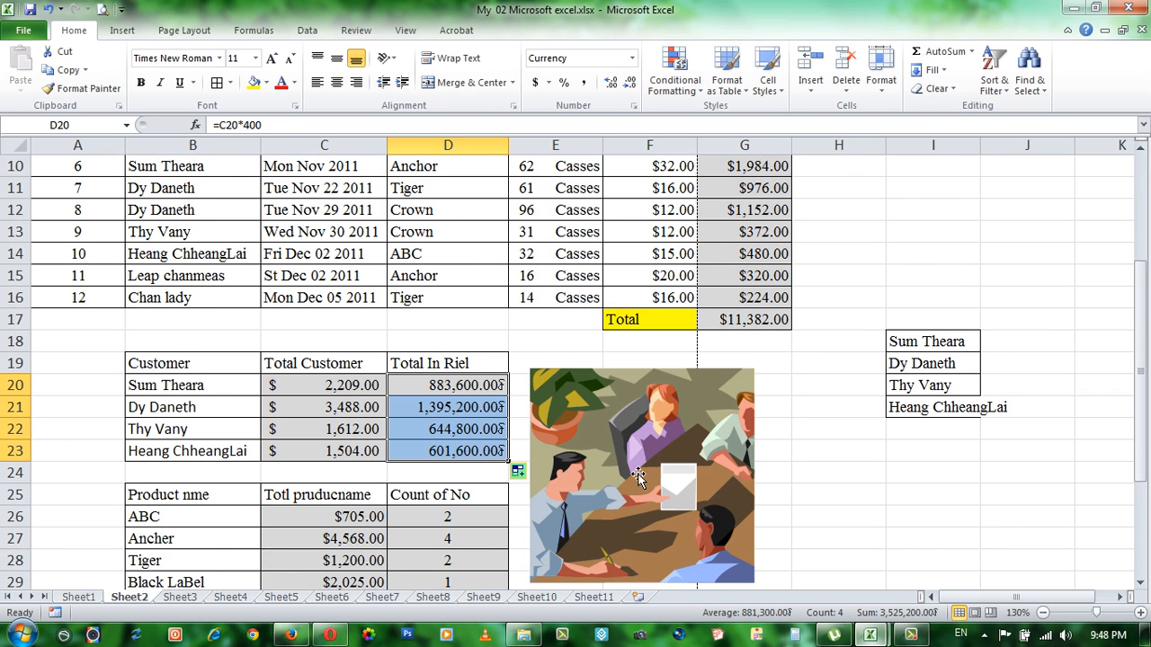
{"action": "scroll", "coordinate": [638, 479], "scroll_direction": "down", "scroll_amount": 1}
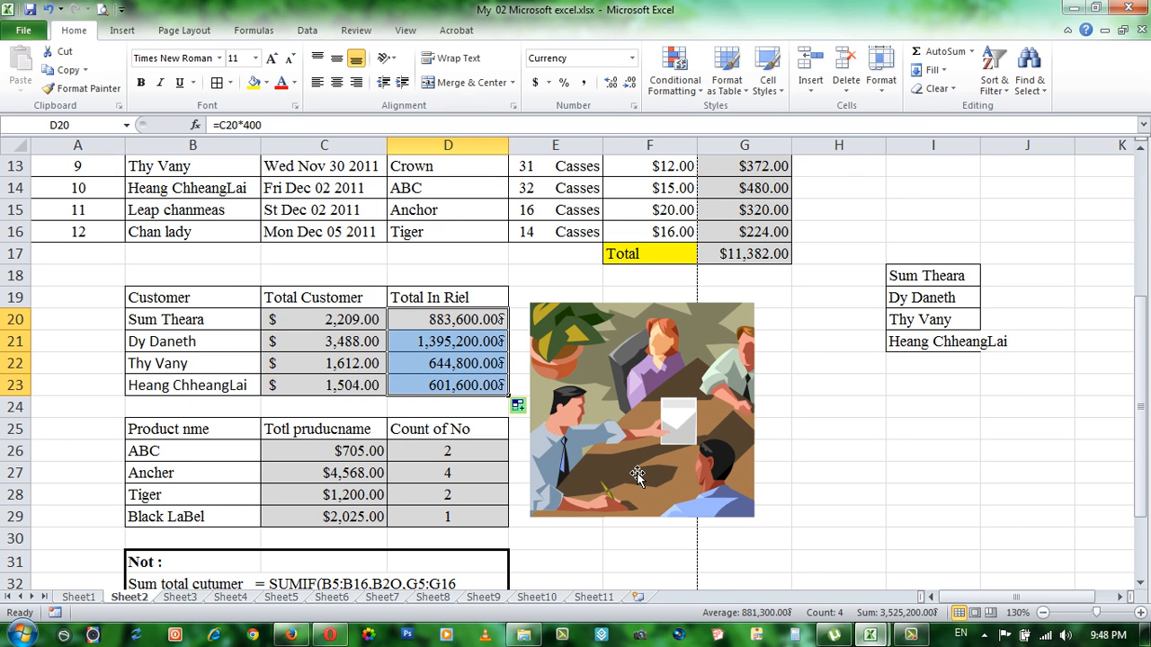